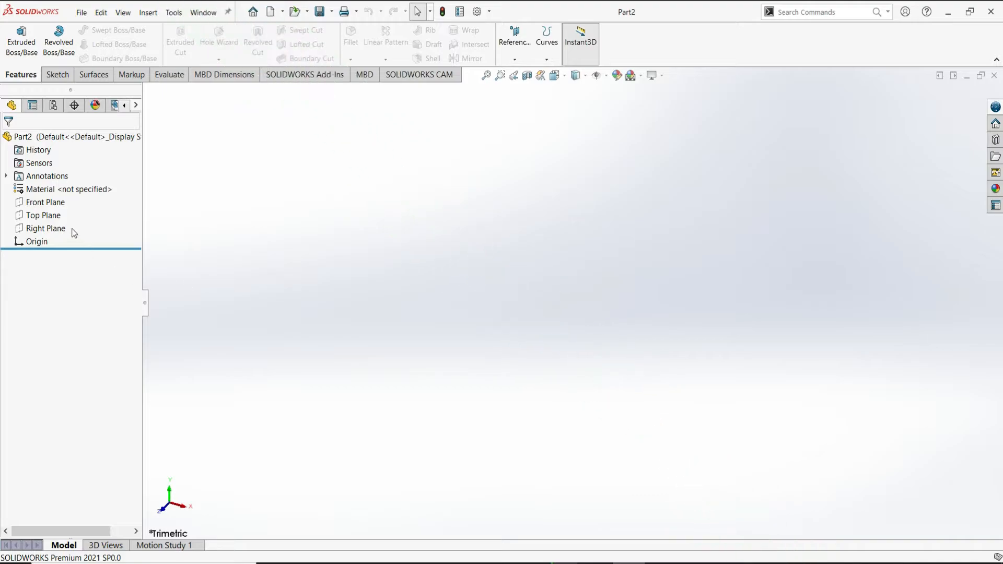
# Sketch on the Front Plane a vertical line about 74 mm up from the origin, continued by a line slanting up and right about 60° from vertical.
pyautogui.click(52, 203)
pyautogui.click(63, 193)
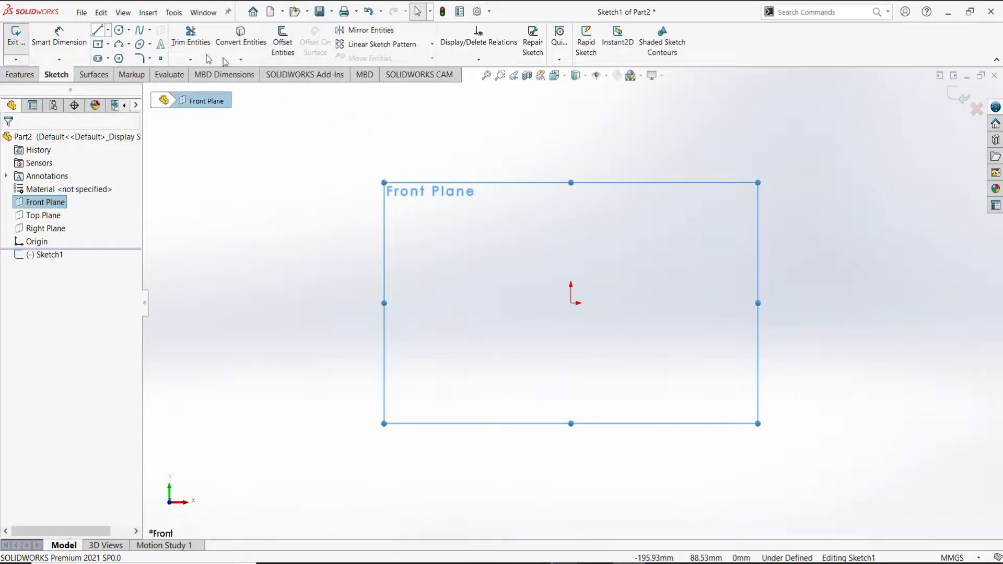
pyautogui.press('l')
pyautogui.moveTo(587, 313); pyautogui.dragTo(587, 309)
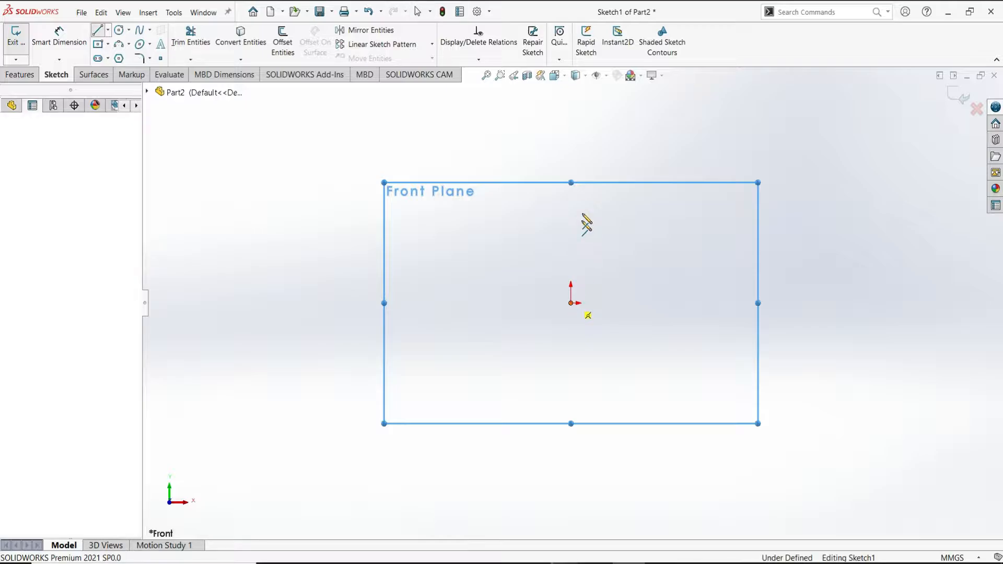
pyautogui.click(572, 142)
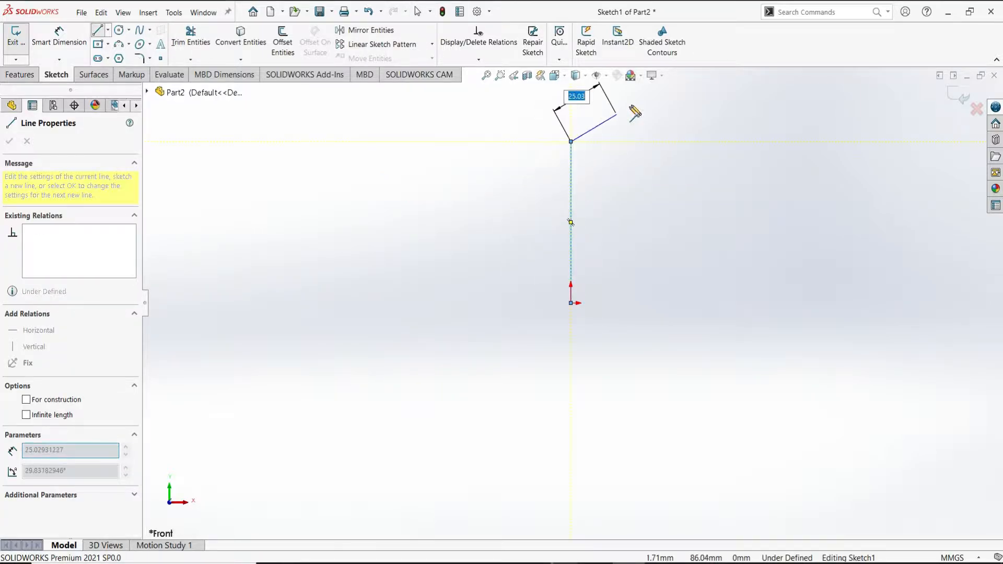
pyautogui.click(651, 93)
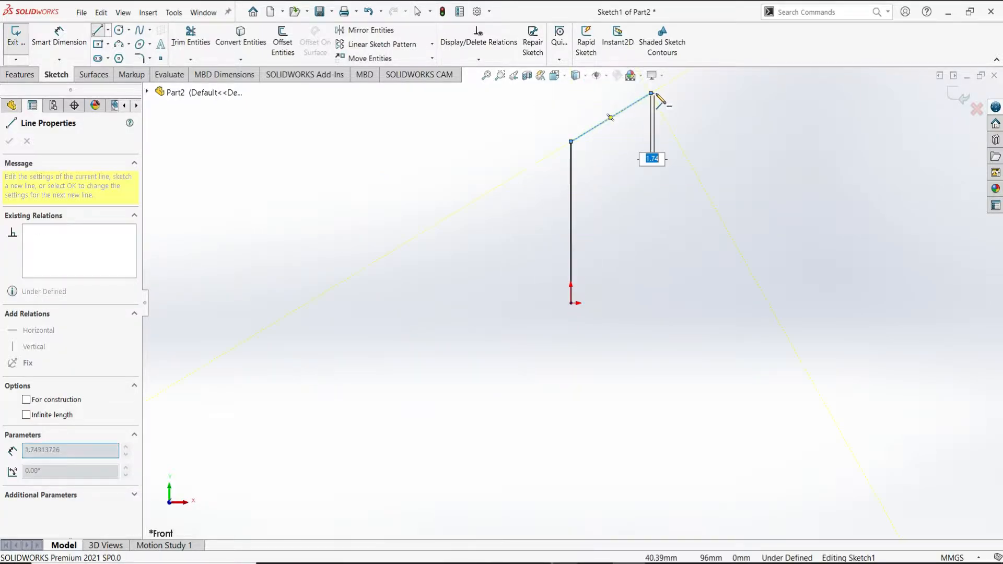
pyautogui.press('Escape')
pyautogui.press('Escape')
pyautogui.scroll(-3, 653, 100)
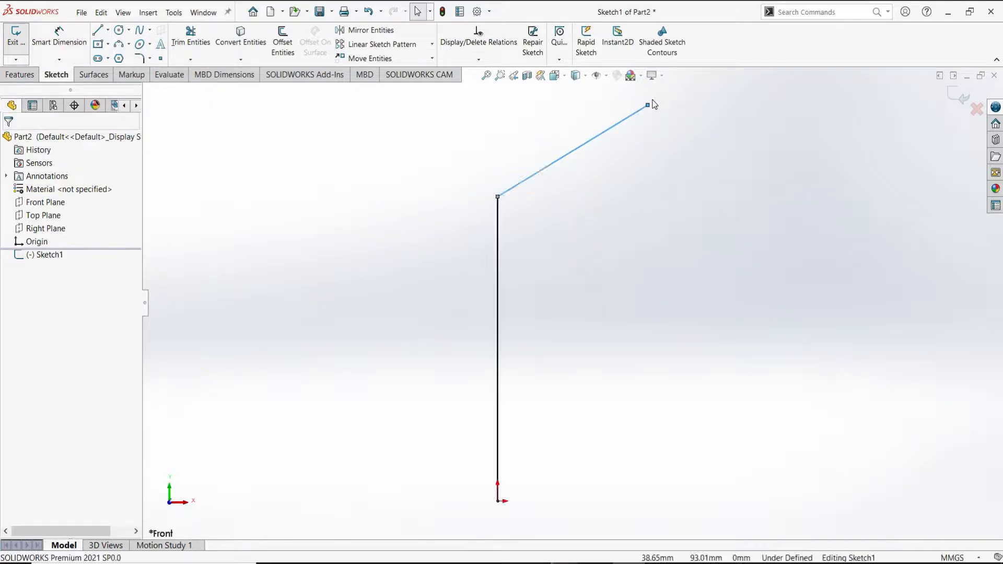
# Dimension the vertical line of the Front Plane sketch to 34 mm.
pyautogui.click(59, 37)
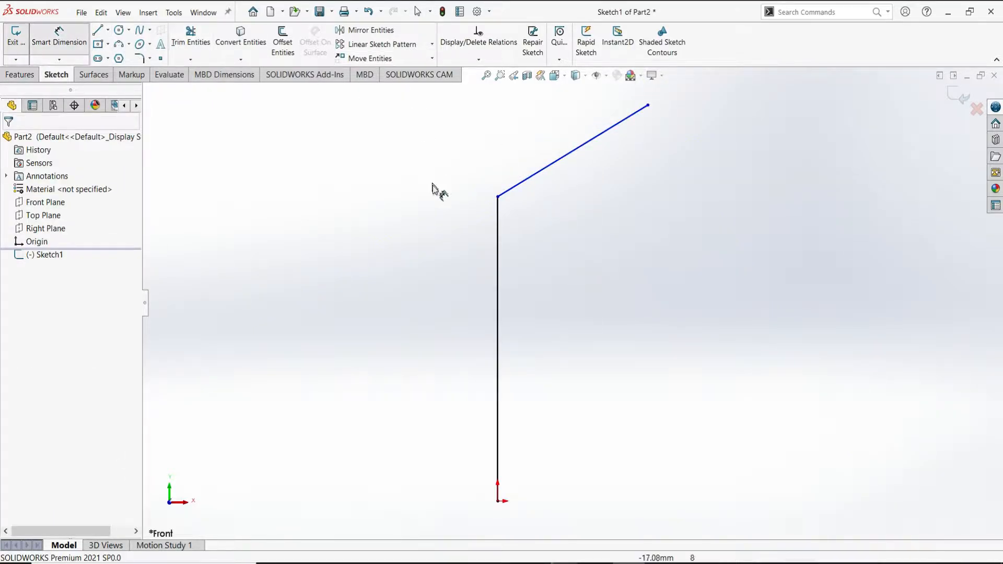
pyautogui.click(497, 290)
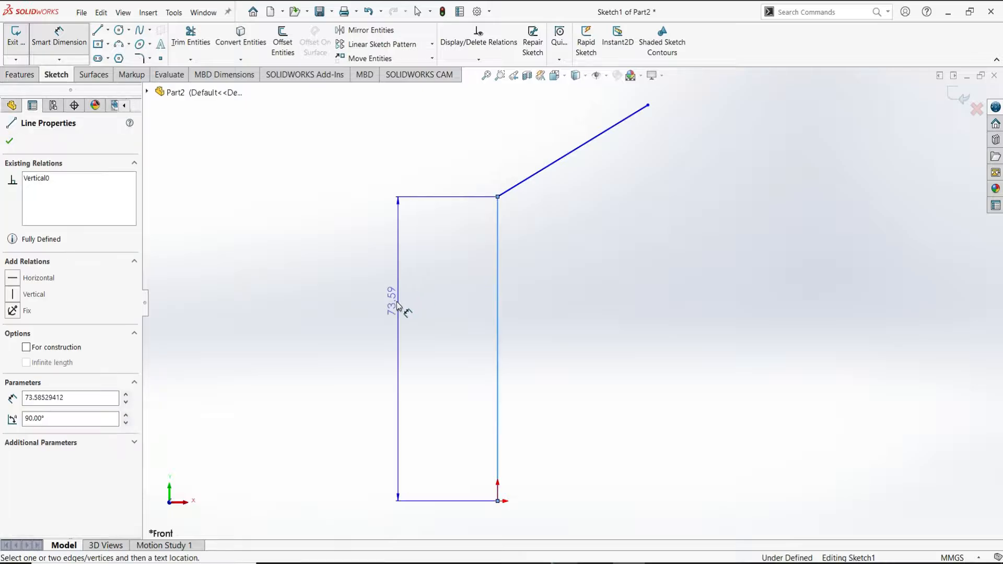
pyautogui.click(398, 305)
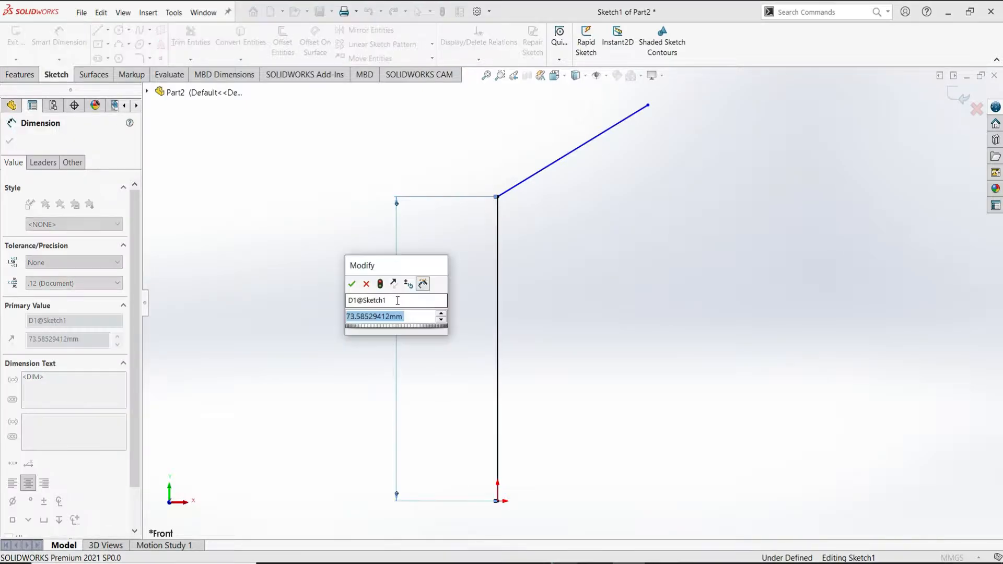
pyautogui.write('34')
pyautogui.press('Return')
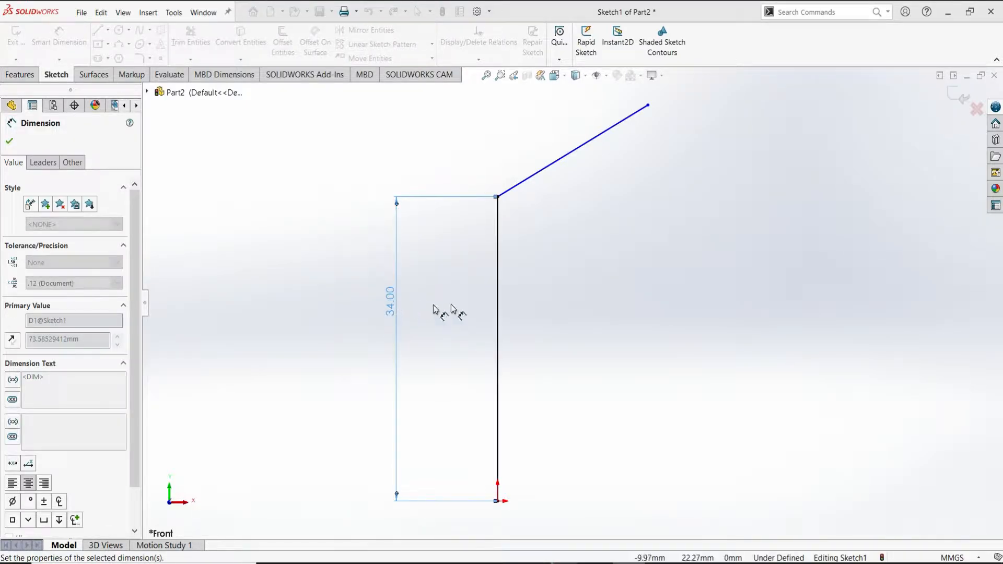
# Dimension the slanted line's angle from the vertical direction to 35° and exit the sketch.
pyautogui.click(532, 177)
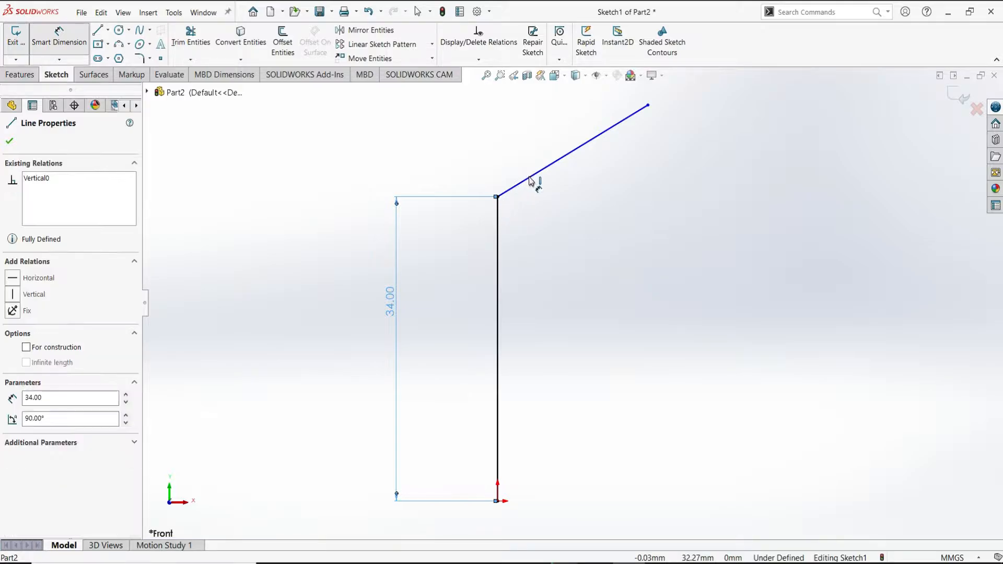
pyautogui.click(509, 137)
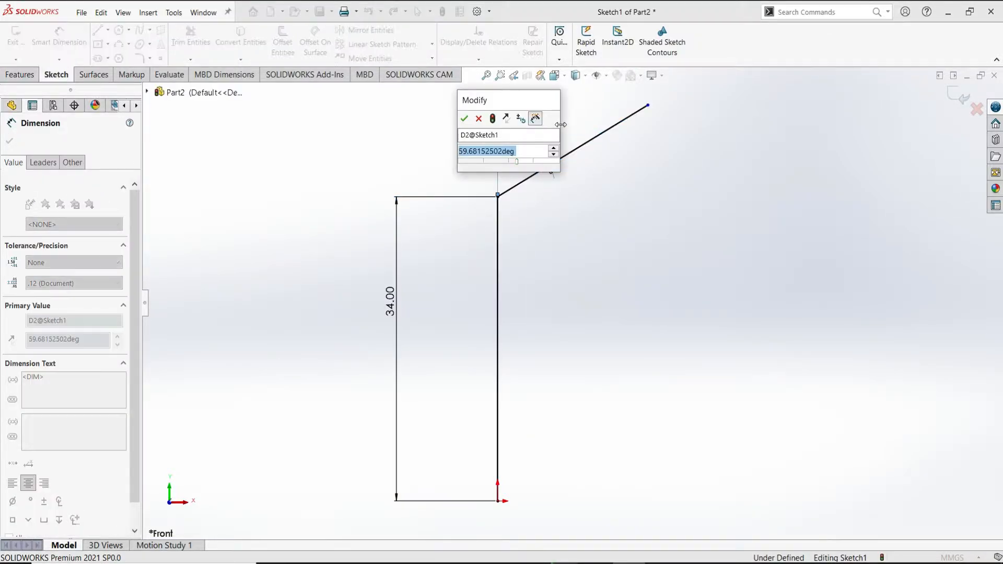
pyautogui.write('35')
pyautogui.press('Return')
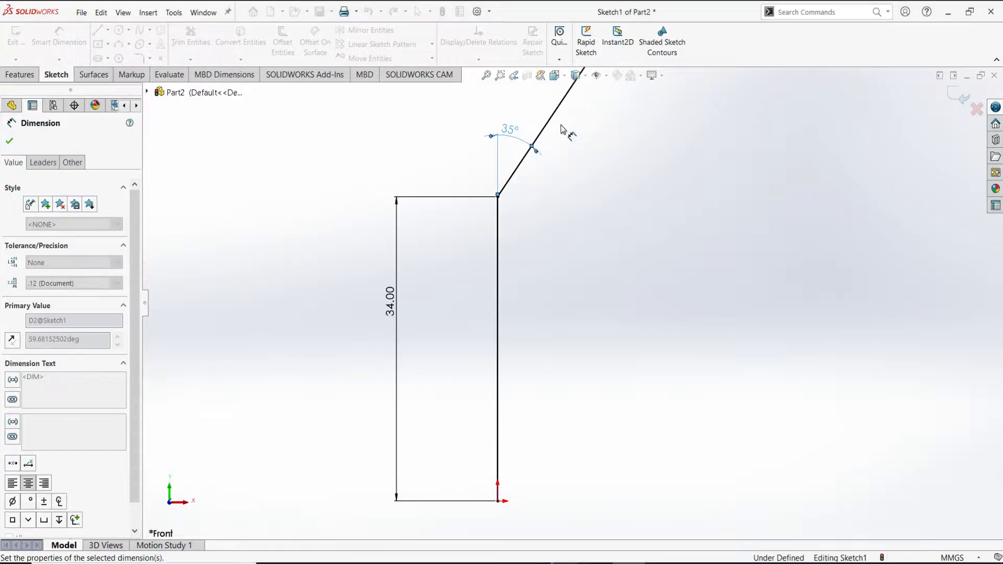
pyautogui.click(10, 141)
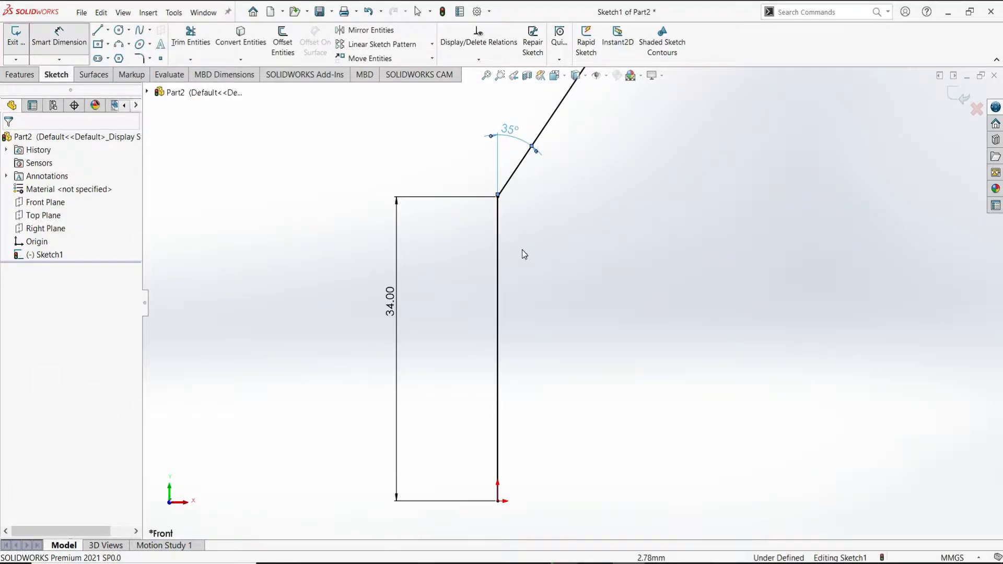
pyautogui.scroll(4, 442, 243)
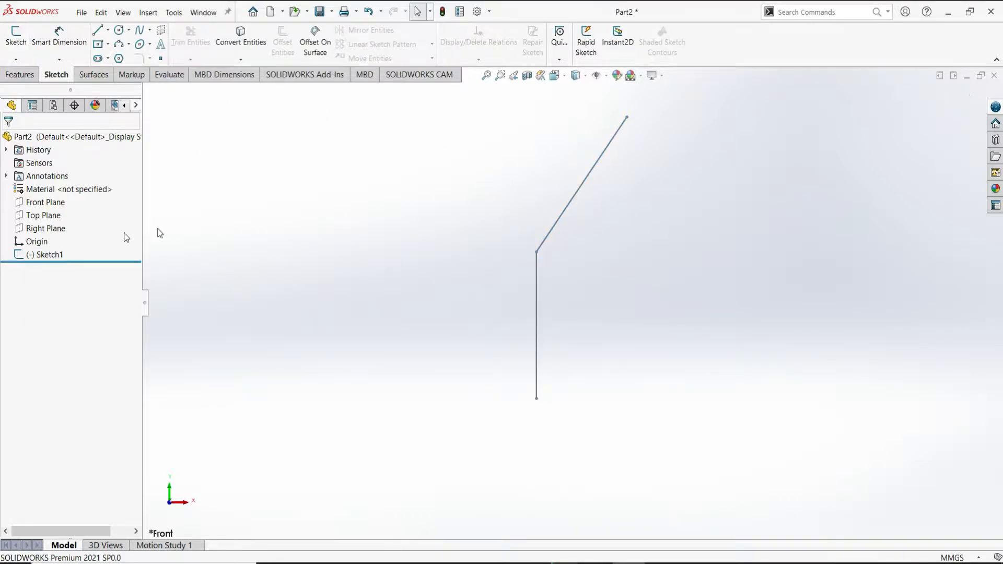
# Sketch on the Right Plane a vertical line about 41 mm up from the origin, continued by a horizontal line about 16 mm to the right.
pyautogui.click(57, 231)
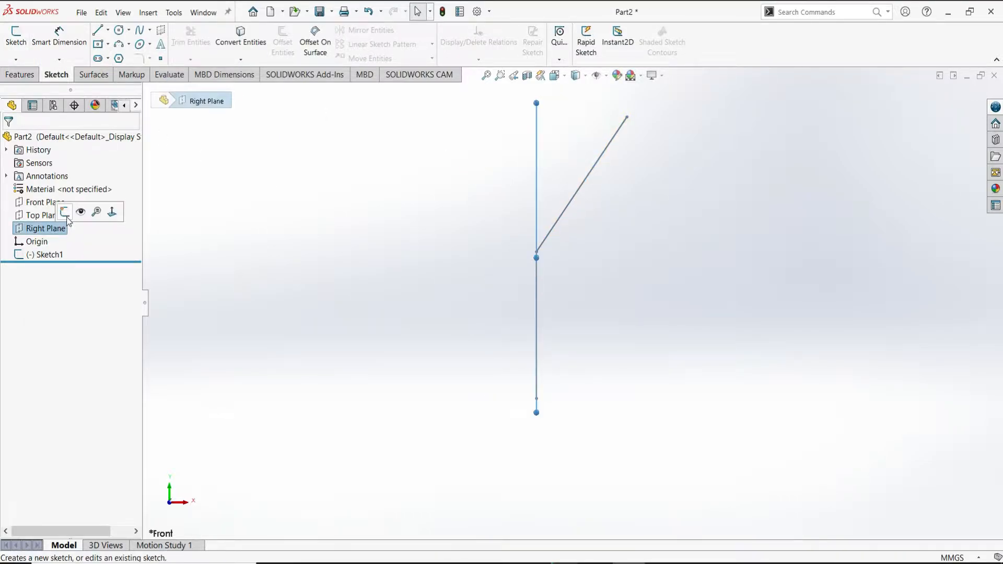
pyautogui.click(65, 213)
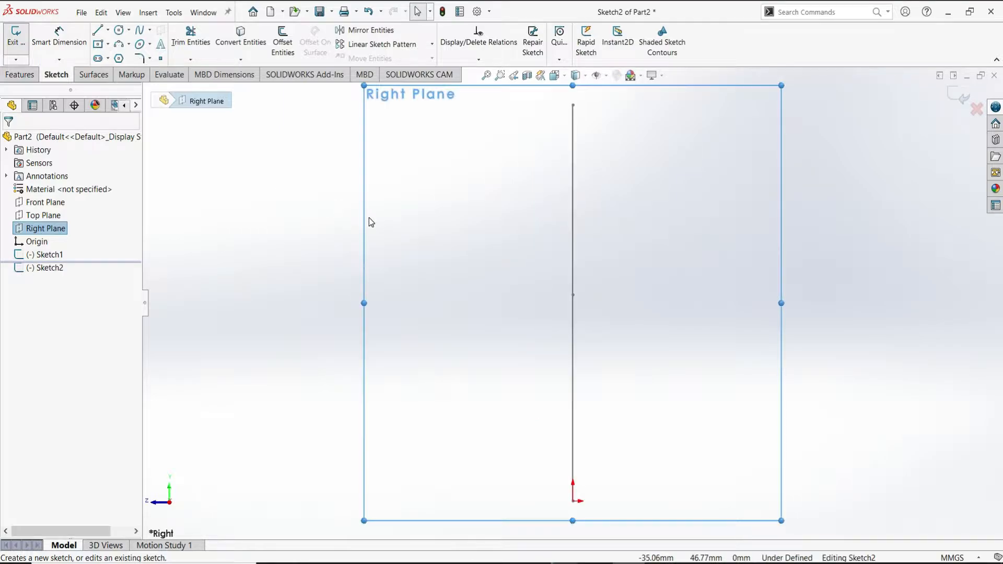
pyautogui.click(97, 30)
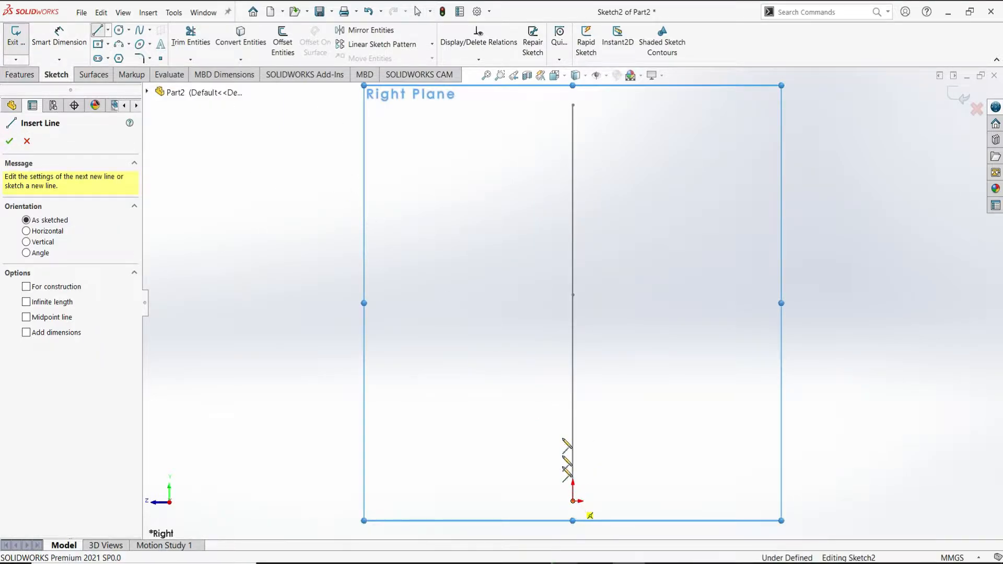
pyautogui.click(569, 240)
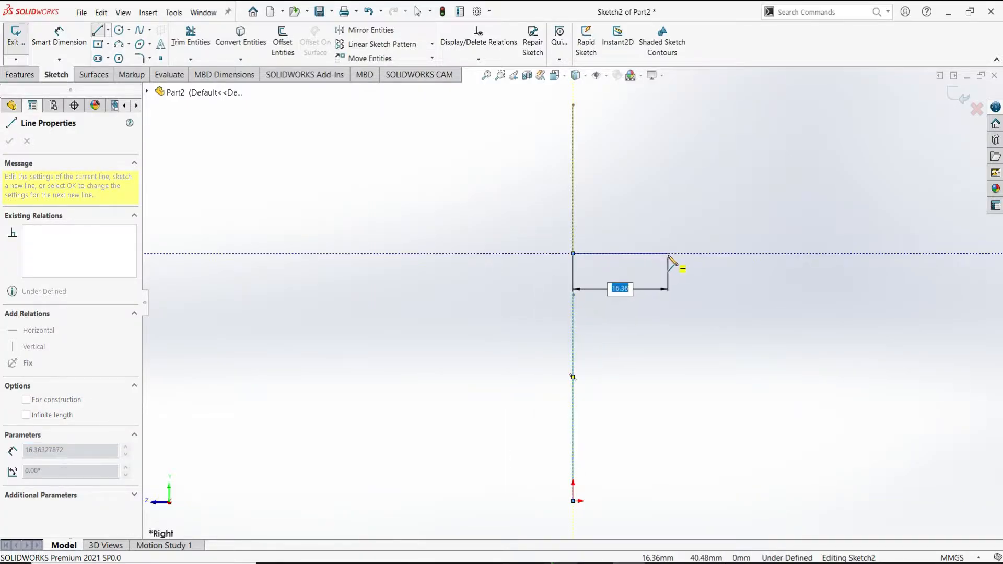
pyautogui.click(669, 254)
pyautogui.press('Escape')
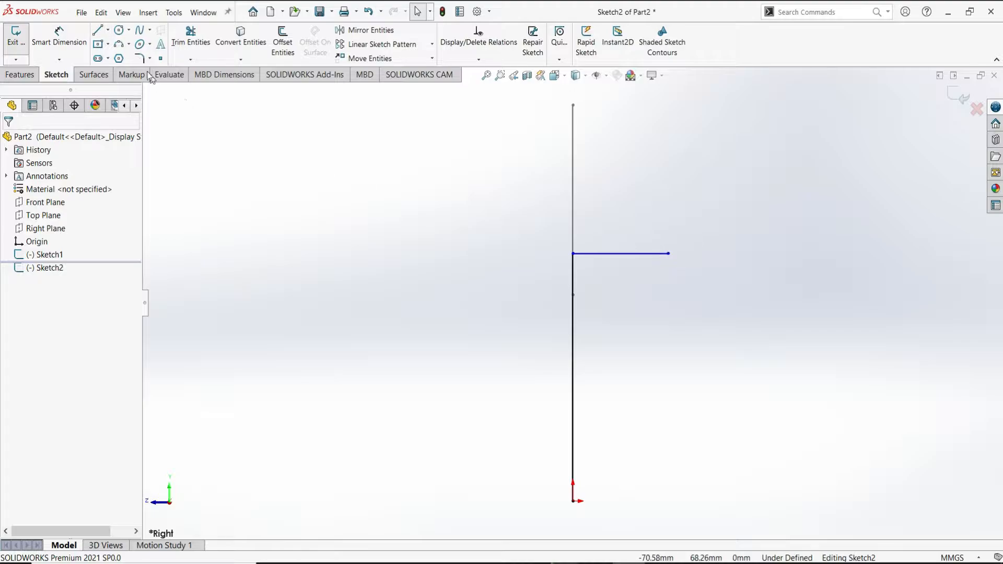
# Dimension the vertical line of the Right Plane sketch to 62.56 mm.
pyautogui.click(73, 40)
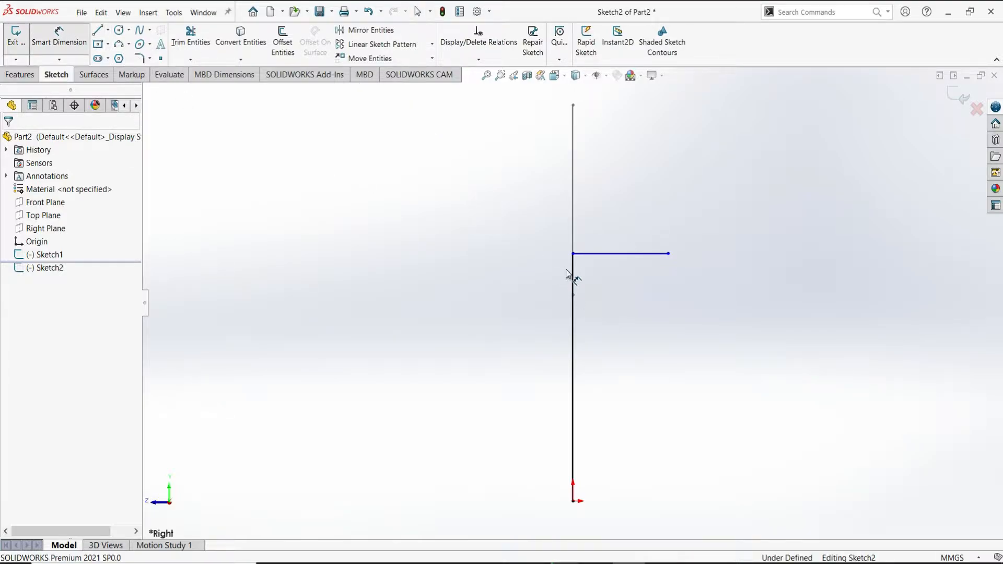
pyautogui.click(573, 285)
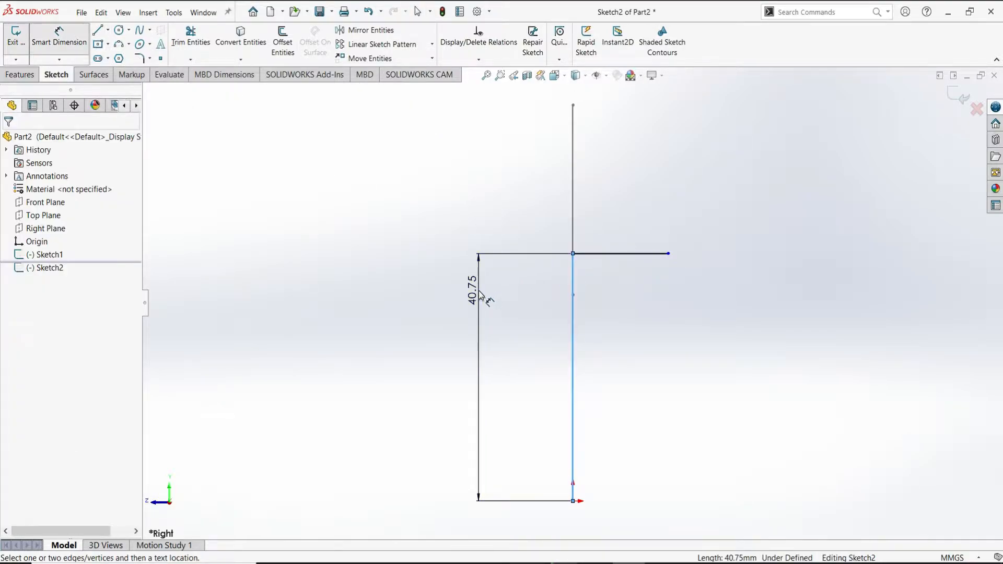
pyautogui.click(480, 296)
pyautogui.write('62.56')
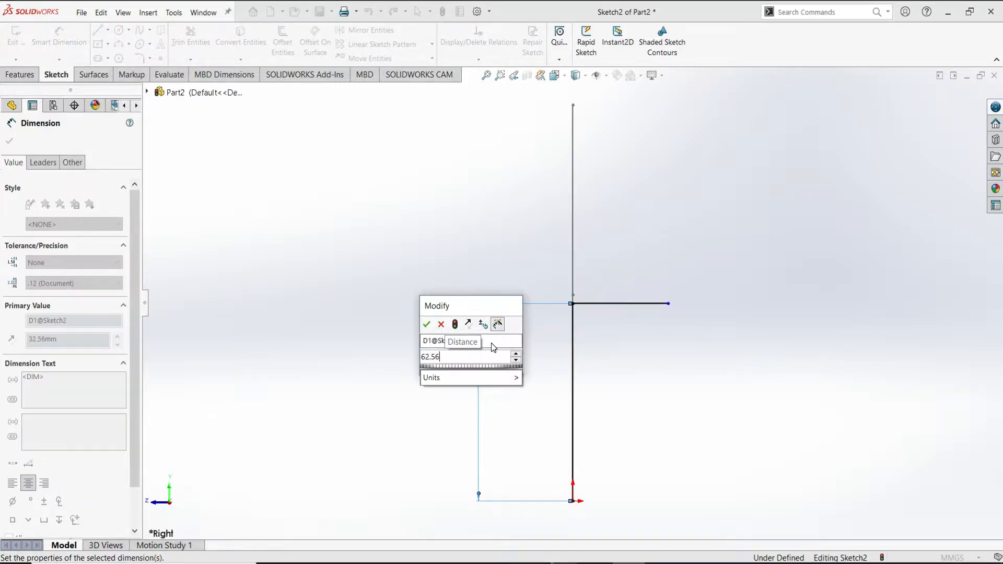
pyautogui.press('Return')
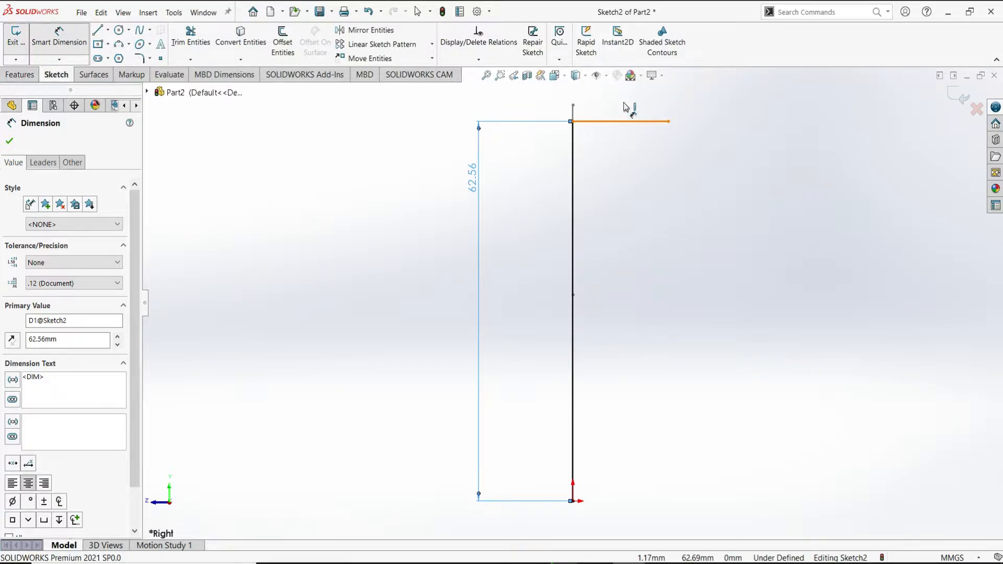
# Dimension the horizontal line at the upper end of the Right Plane sketch to 36 mm.
pyautogui.click(581, 126)
pyautogui.click(629, 95)
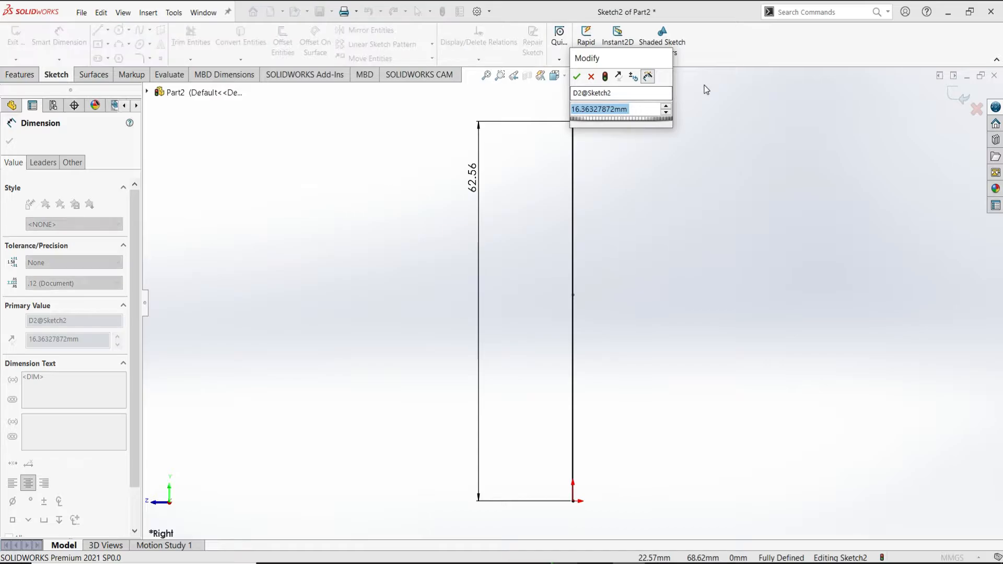
pyautogui.write('36')
pyautogui.press('Return')
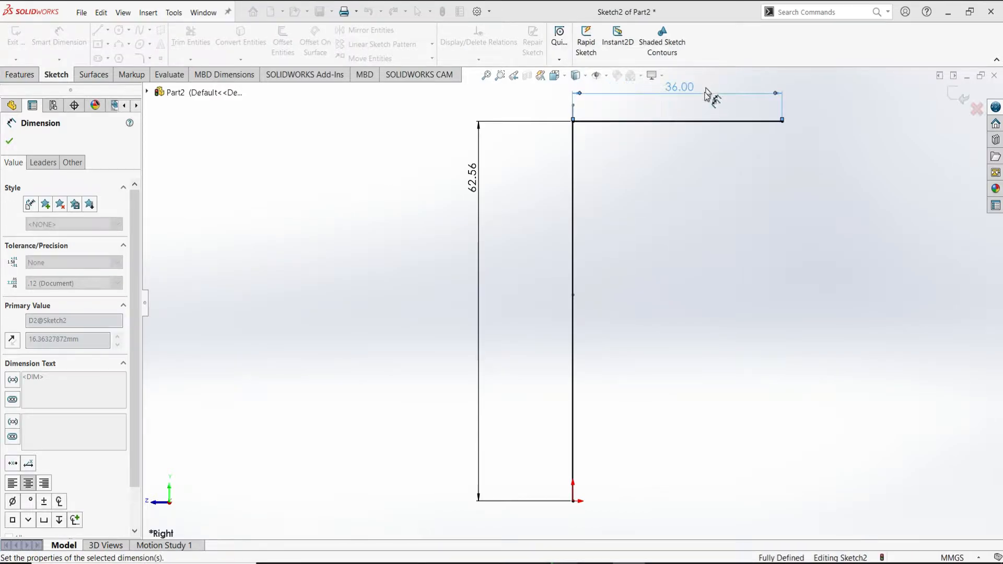
pyautogui.click(9, 142)
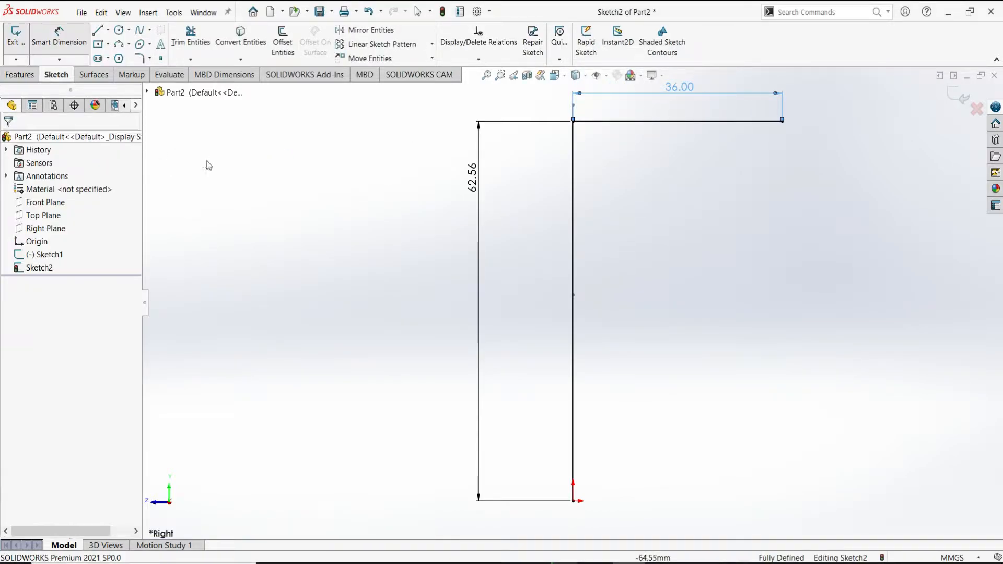
# Round the corner between the vertical and horizontal lines with a 20 mm sketch fillet and exit the sketch.
pyautogui.click(140, 58)
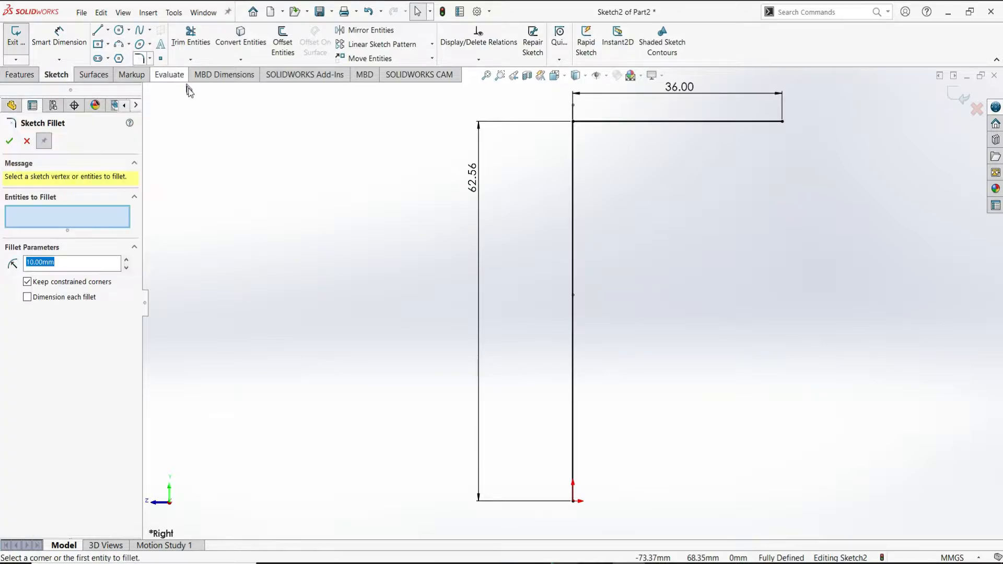
pyautogui.click(573, 167)
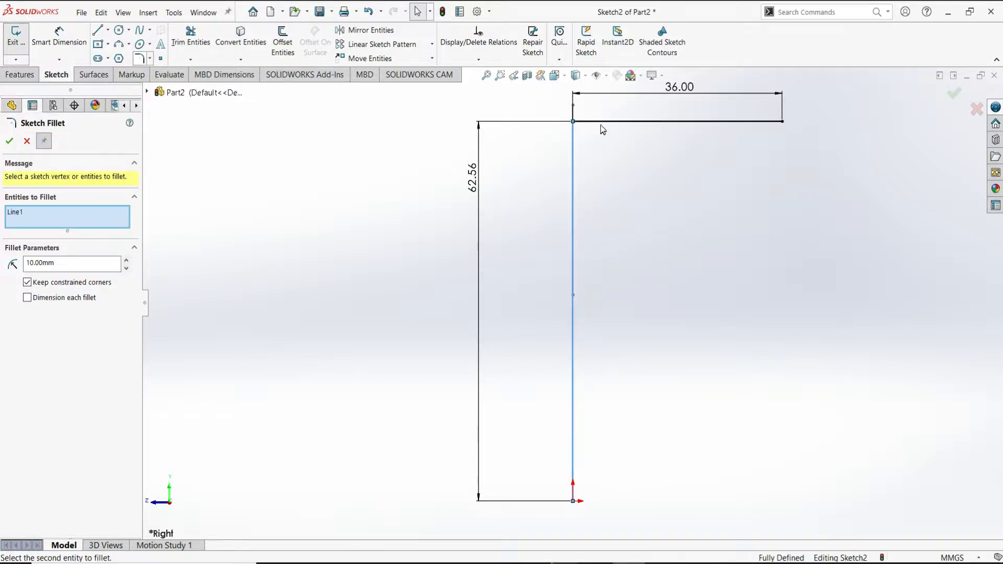
pyautogui.click(605, 122)
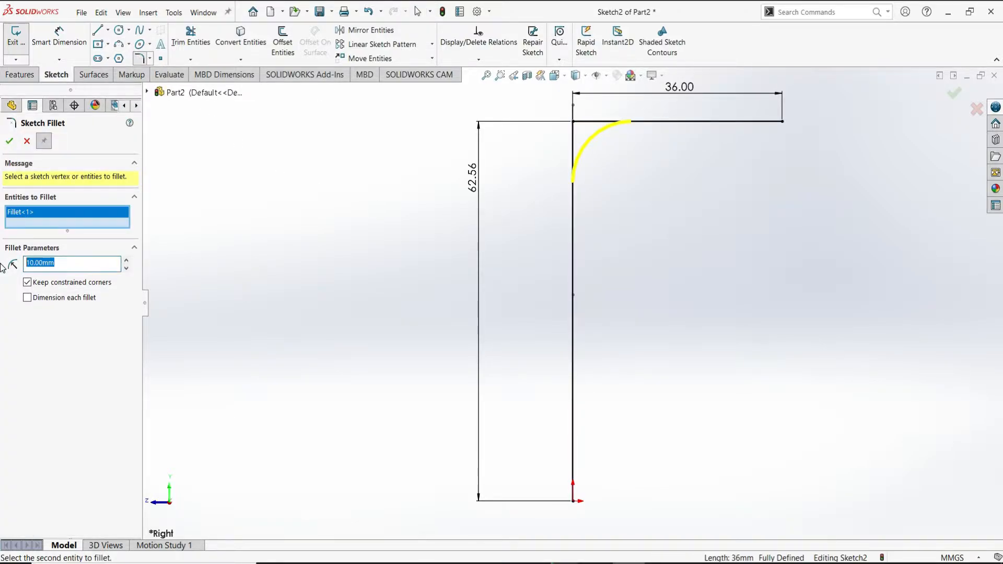
pyautogui.write('20')
pyautogui.press('Return')
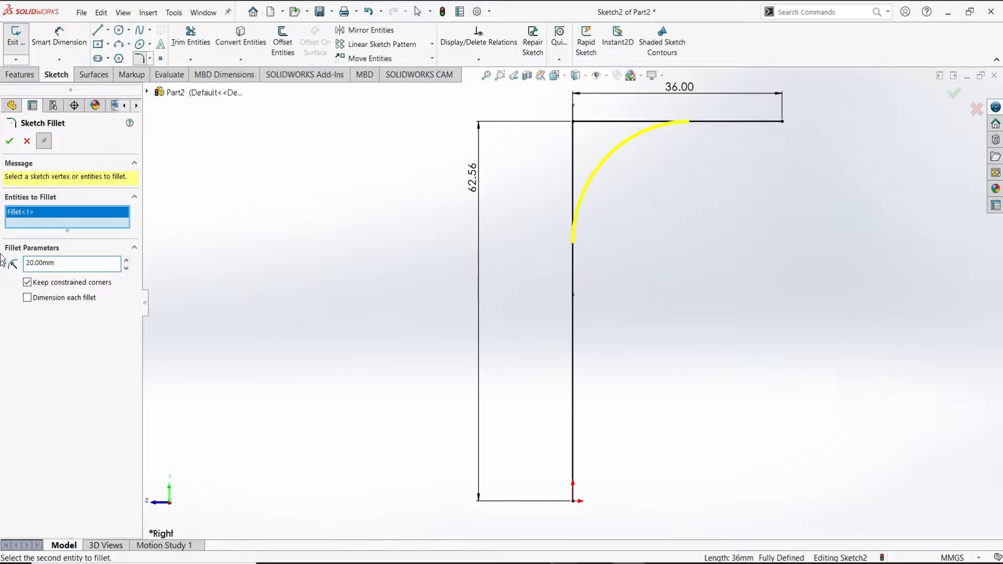
pyautogui.click(10, 141)
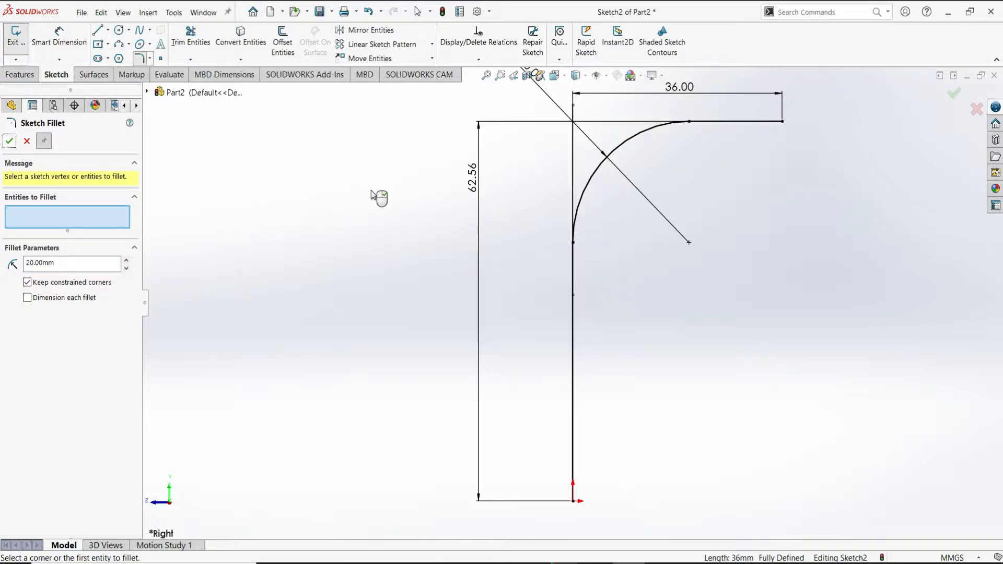
pyautogui.click(27, 142)
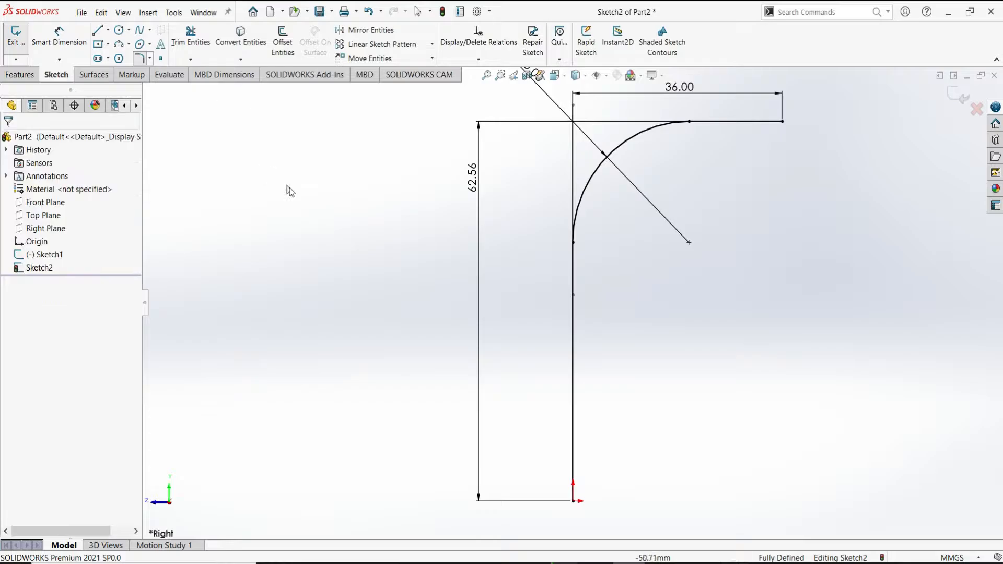
pyautogui.click(20, 39)
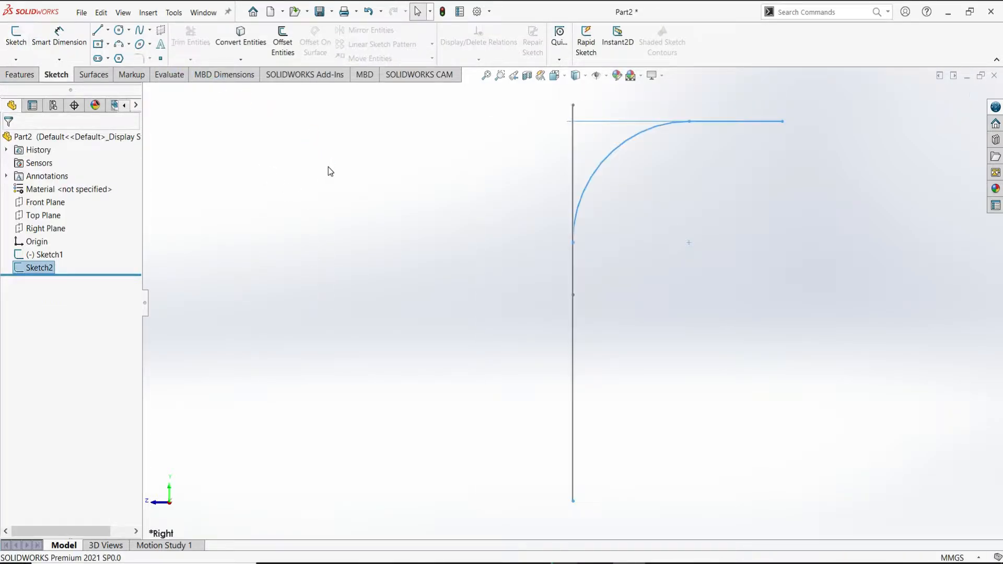
pyautogui.click(329, 167)
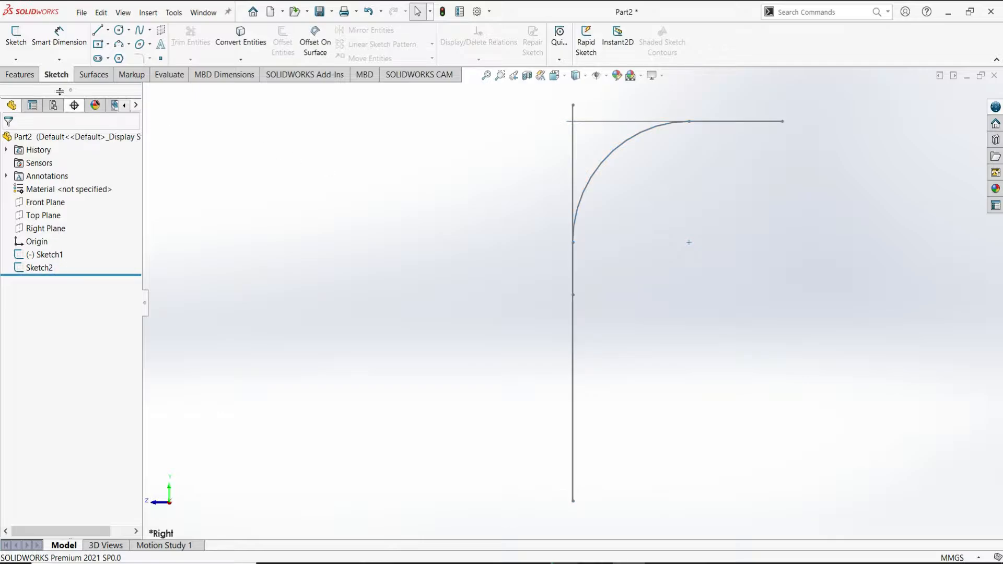
# Create a projected curve of the sketch-on-sketch type from the Right Plane sketch and the Front Plane sketch.
pyautogui.click(19, 74)
pyautogui.click(546, 59)
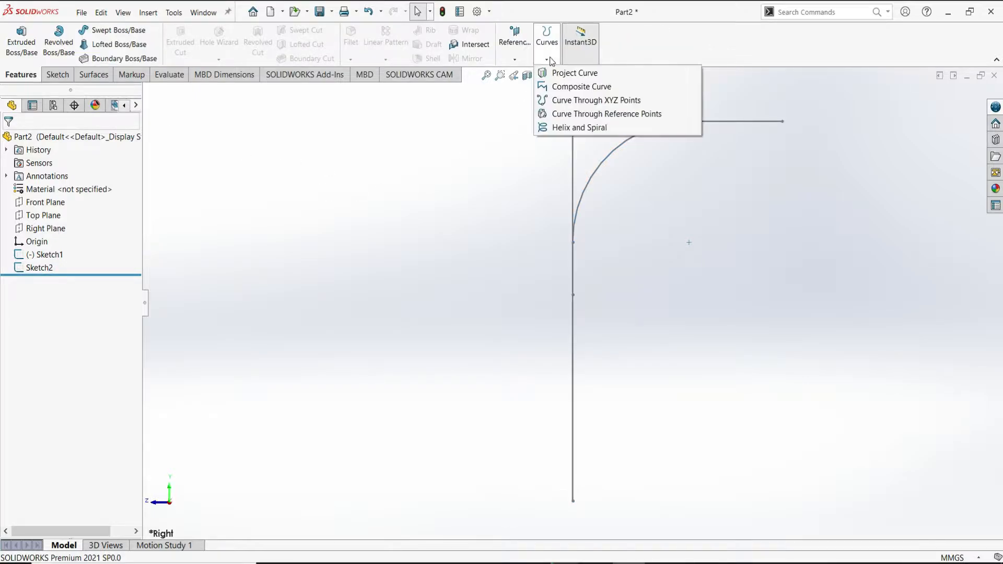
pyautogui.click(546, 62)
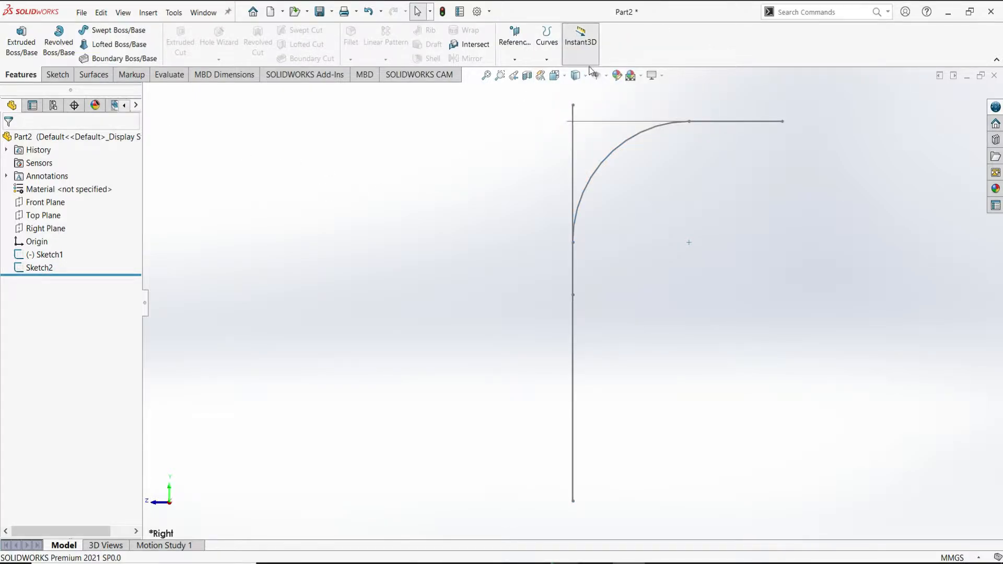
pyautogui.click(547, 61)
pyautogui.click(556, 75)
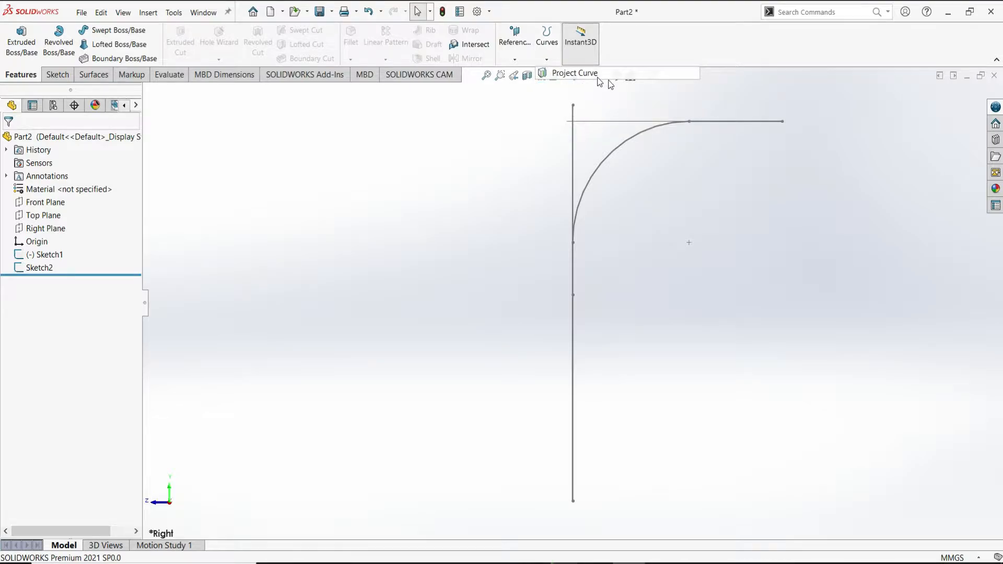
pyautogui.click(666, 128)
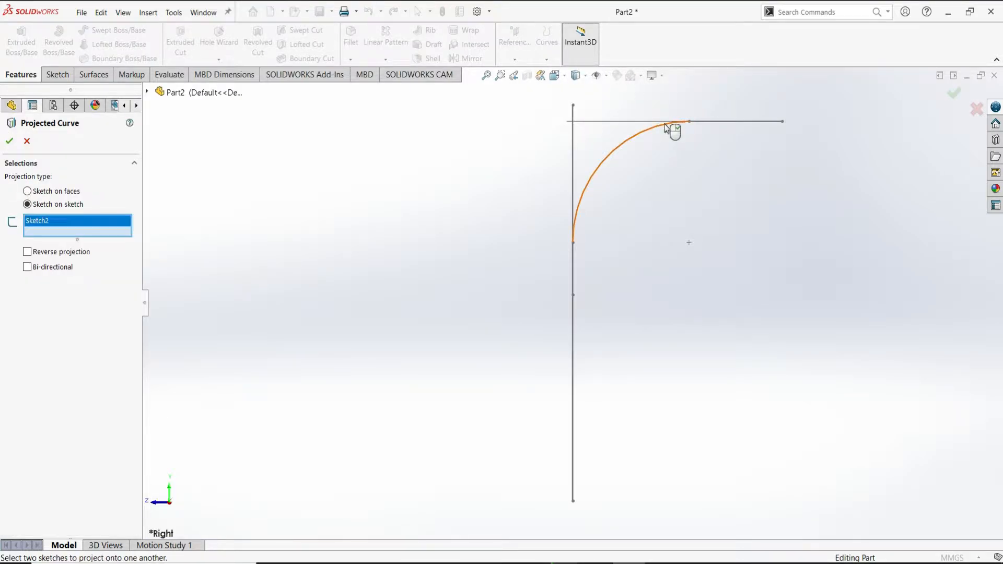
pyautogui.click(575, 151)
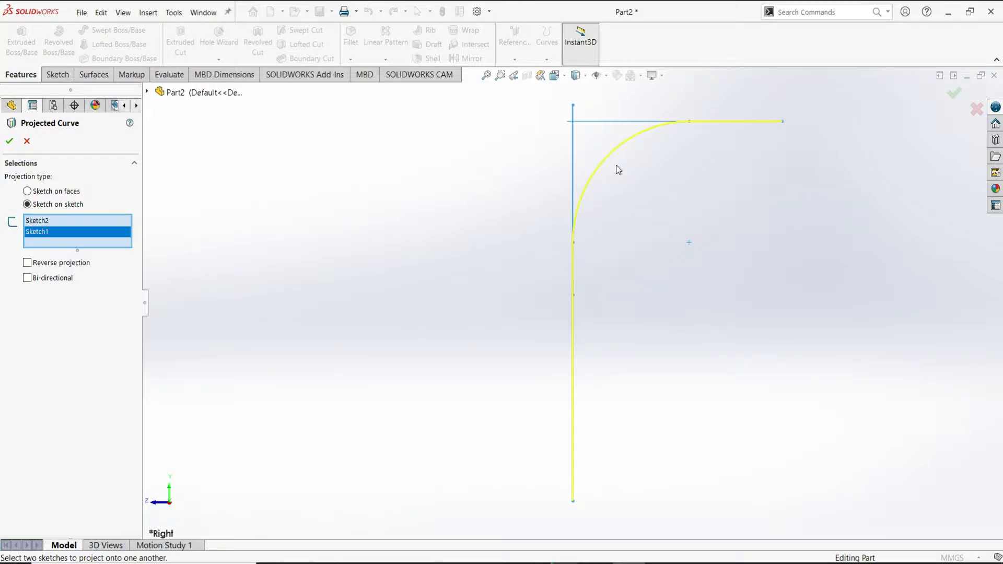
pyautogui.click(9, 141)
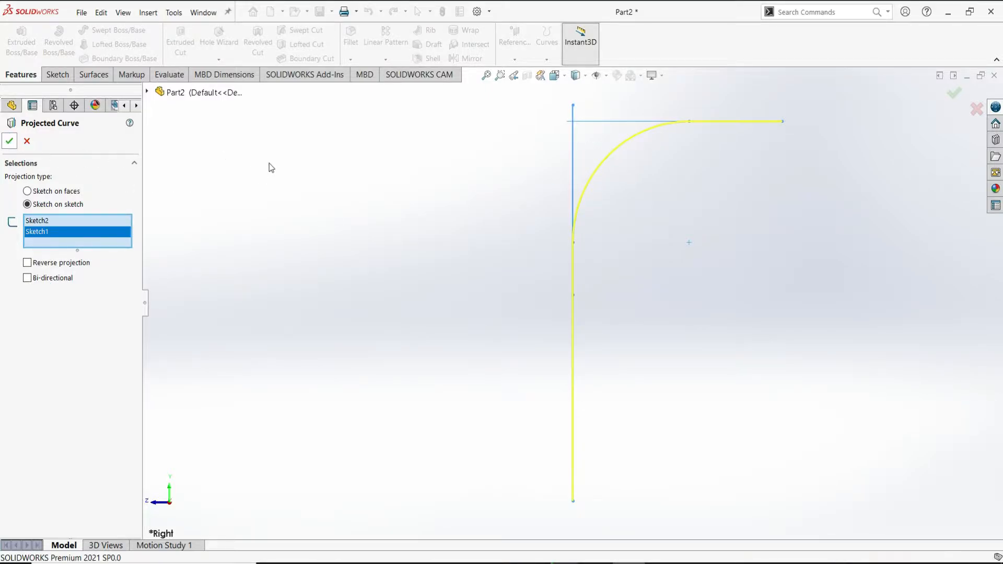
# Examine the 3D shape of the projected curve from several viewing angles.
pyautogui.click(728, 186)
pyautogui.moveTo(730, 185); pyautogui.dragTo(741, 209, button='middle')
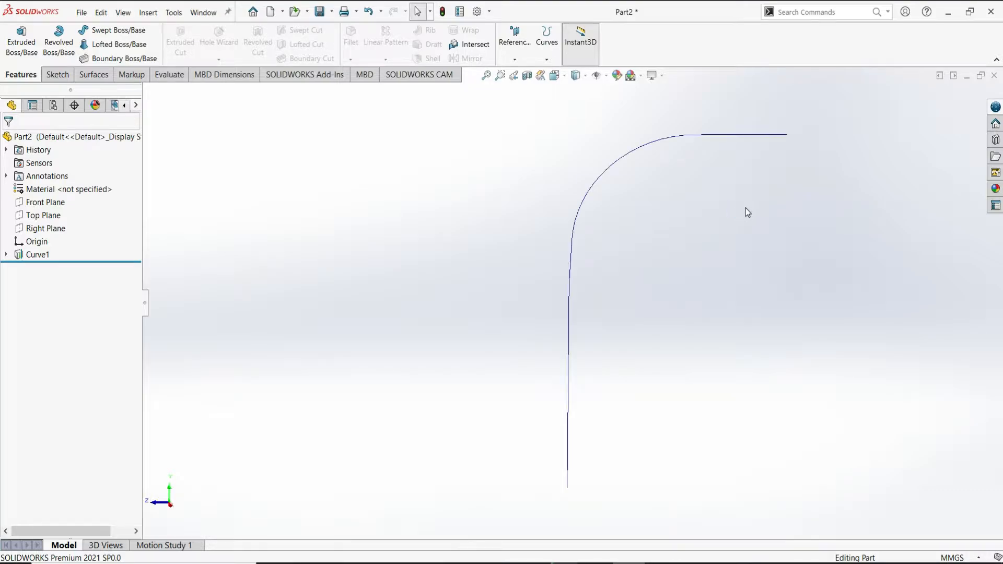
pyautogui.press('Right')
pyautogui.press('Right')
pyautogui.press('Right')
pyautogui.press('Right')
pyautogui.press('Right')
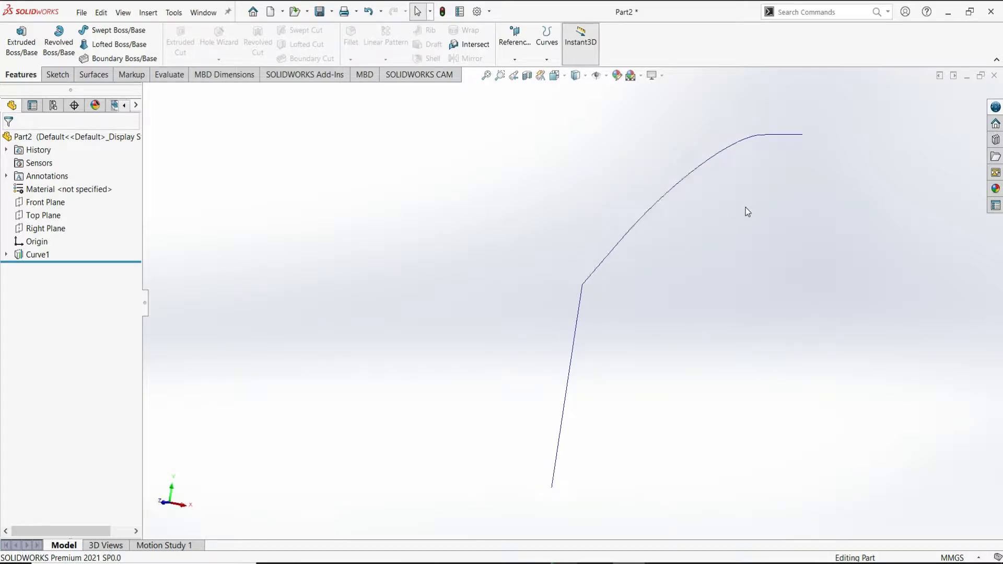
pyautogui.press('Left')
pyautogui.press('Left')
pyautogui.press('Left')
pyautogui.press('Right')
pyautogui.press('Left')
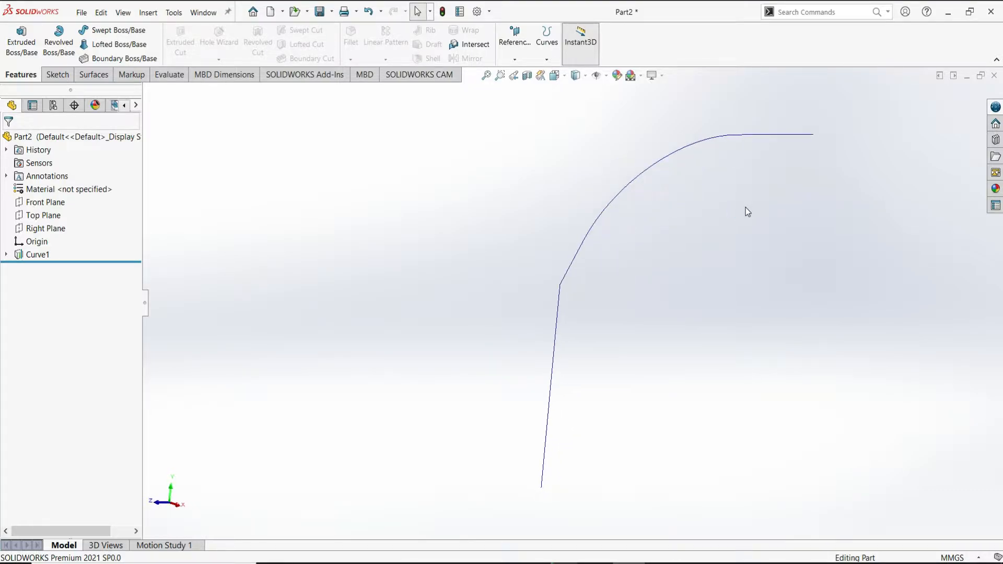
pyautogui.press('Right')
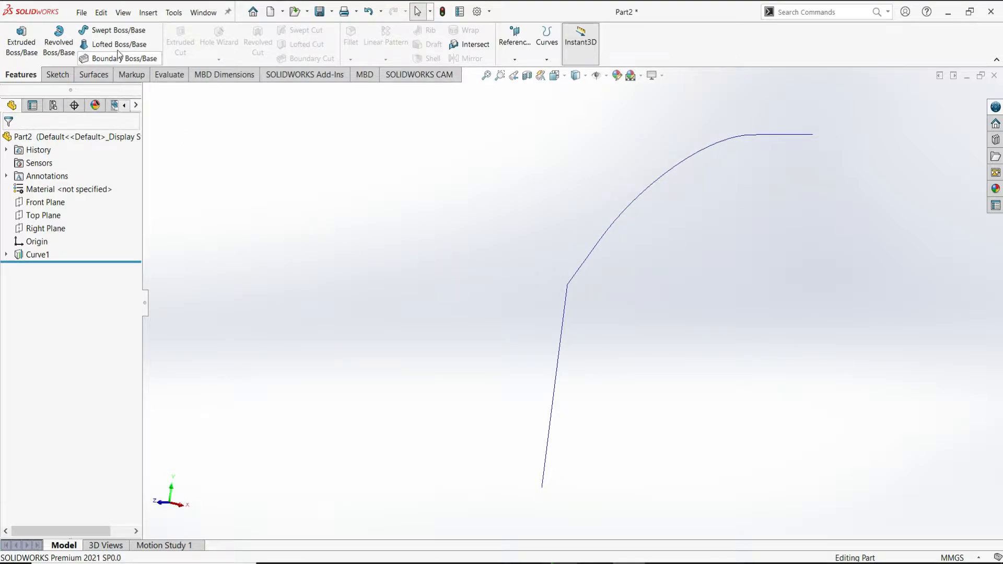
# Sweep a 20 mm circular profile along the projected curve and hide the curve.
pyautogui.click(112, 33)
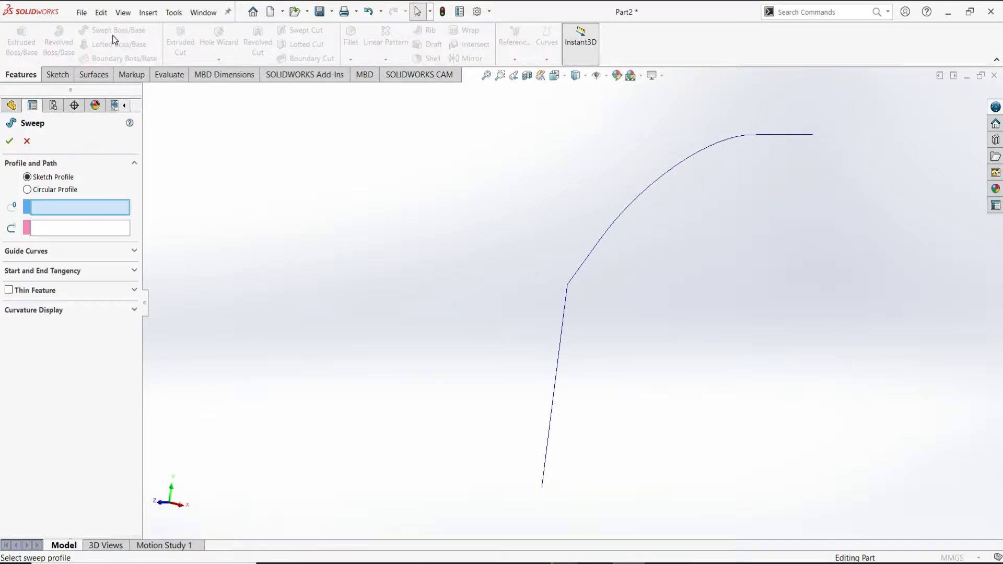
pyautogui.click(28, 190)
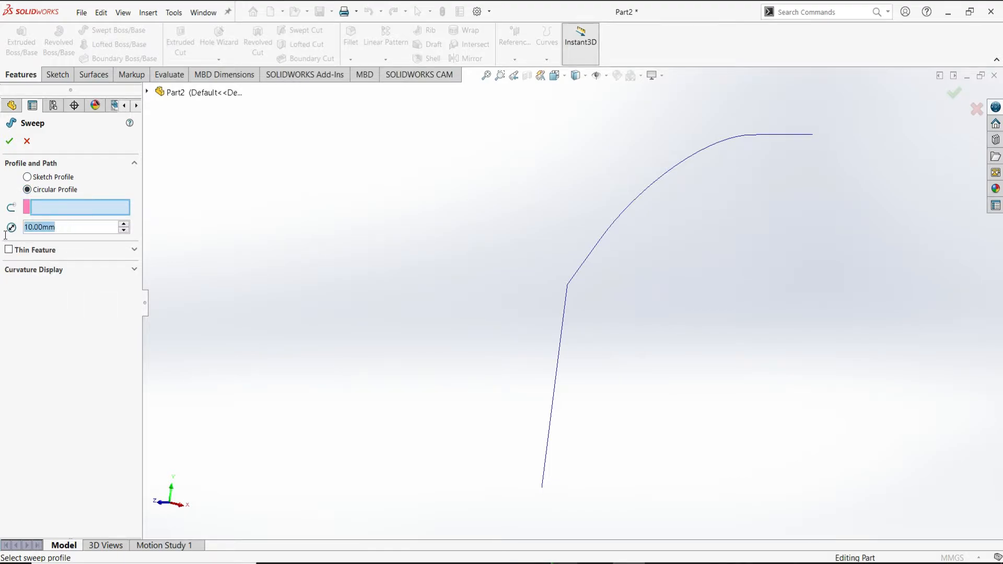
pyautogui.write('20')
pyautogui.press('Return')
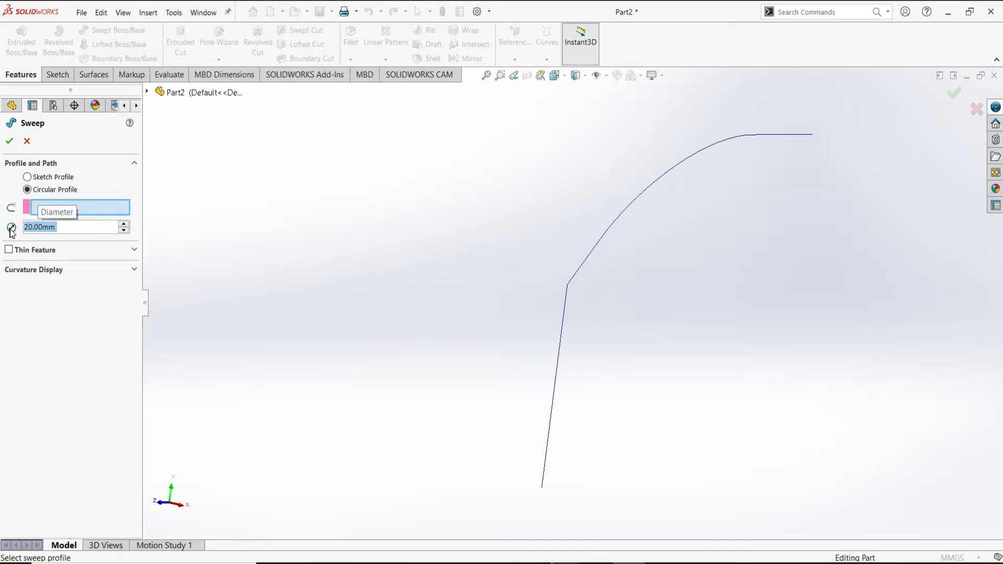
pyautogui.click(596, 250)
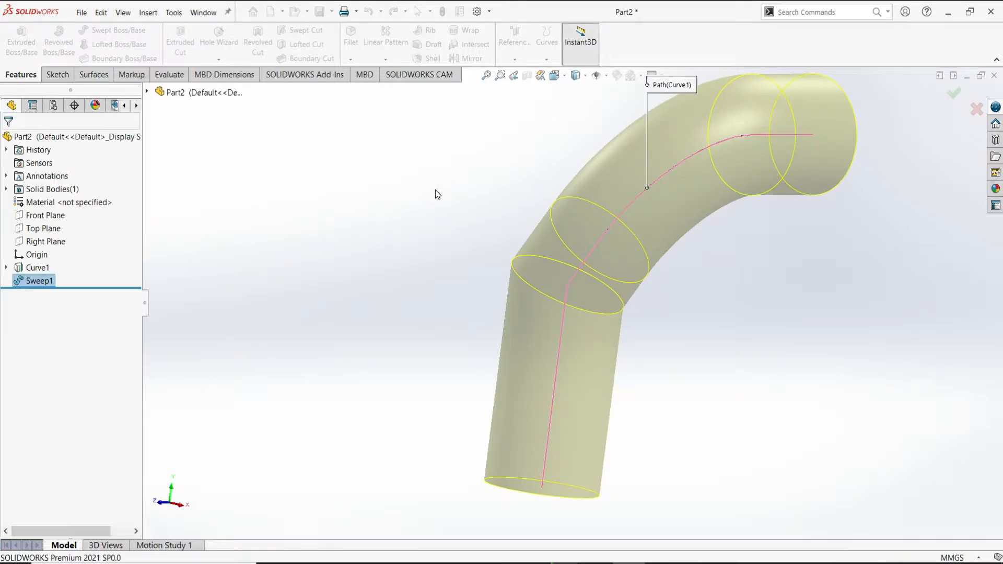
pyautogui.click(37, 267)
pyautogui.click(38, 258)
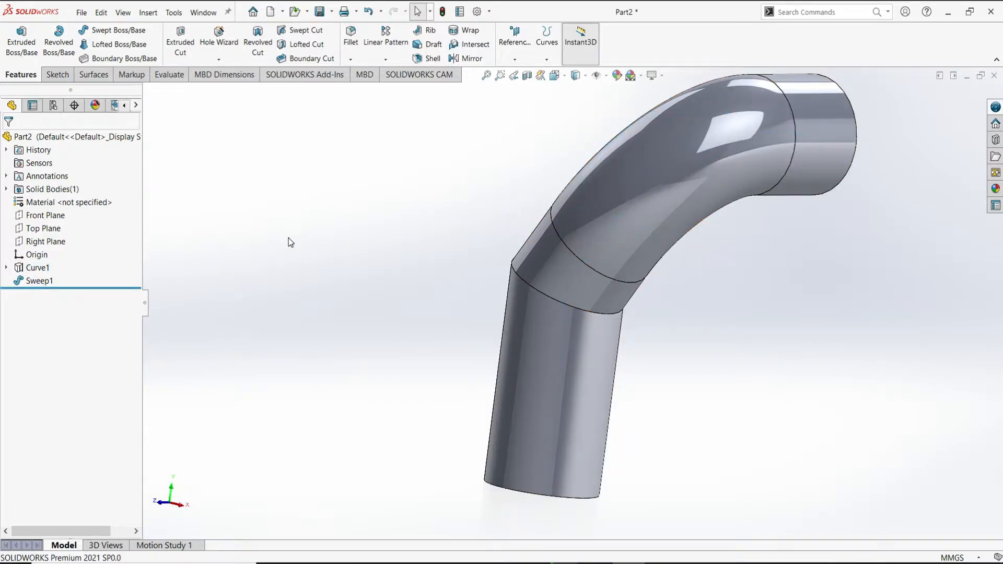
# Mirror the swept pipe about the Right Plane to form a Y-shaped body.
pyautogui.moveTo(719, 253); pyautogui.dragTo(384, 301, button='middle')
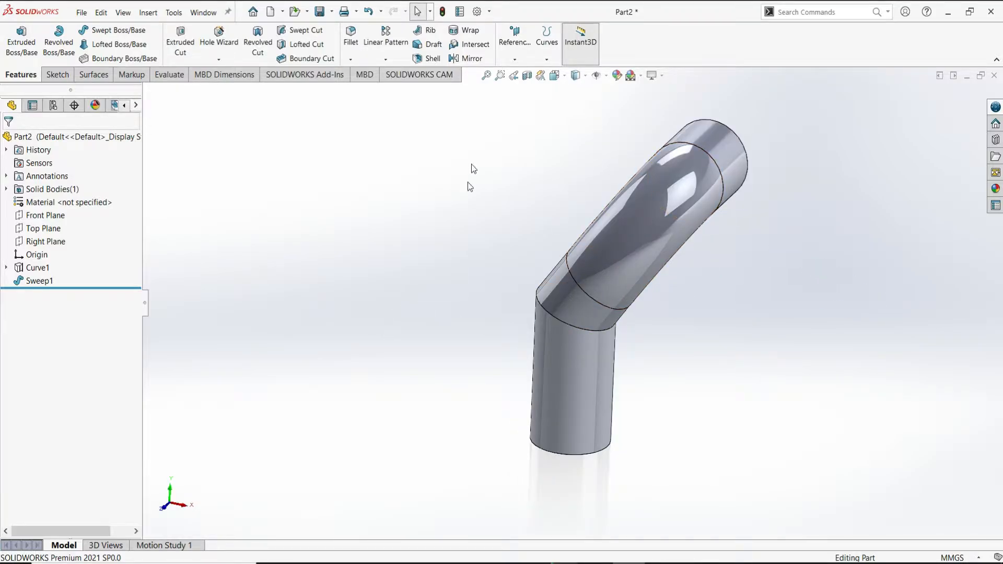
pyautogui.click(478, 59)
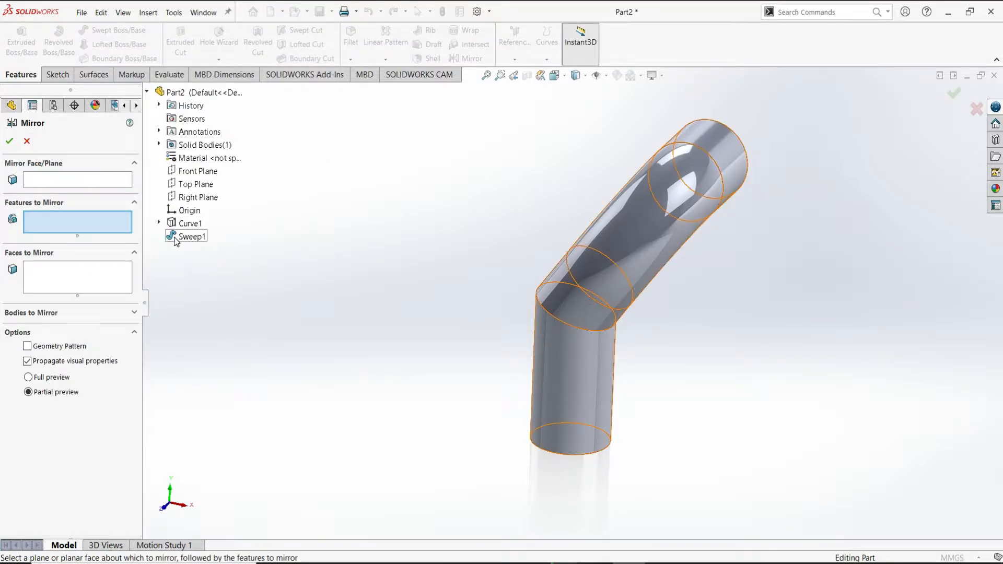
pyautogui.click(198, 236)
pyautogui.click(90, 184)
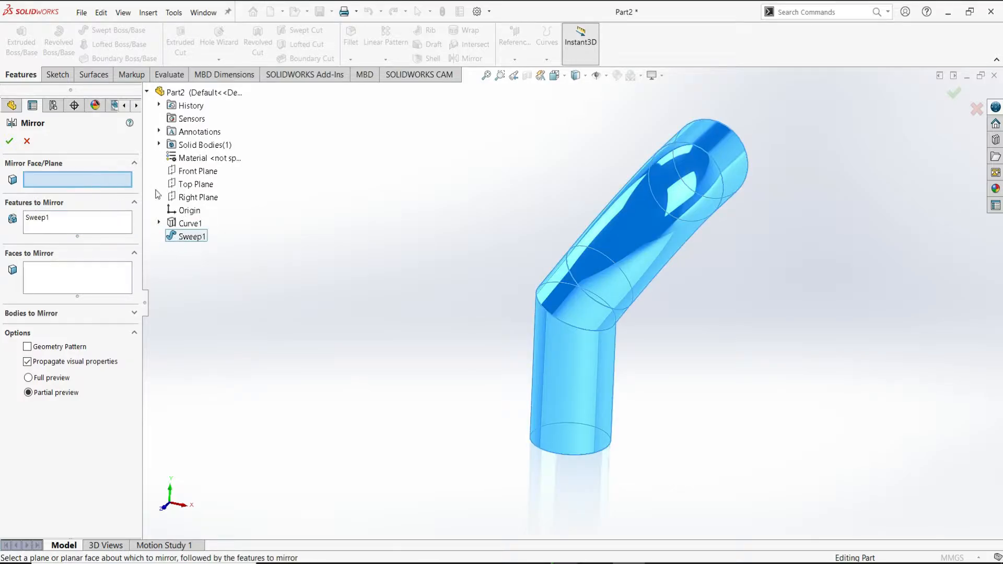
pyautogui.click(192, 198)
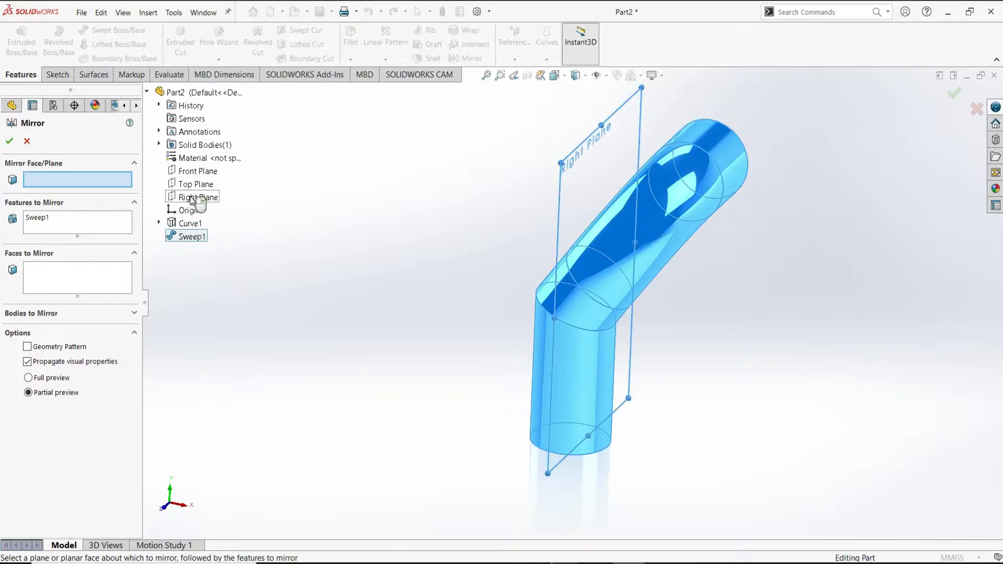
pyautogui.click(195, 199)
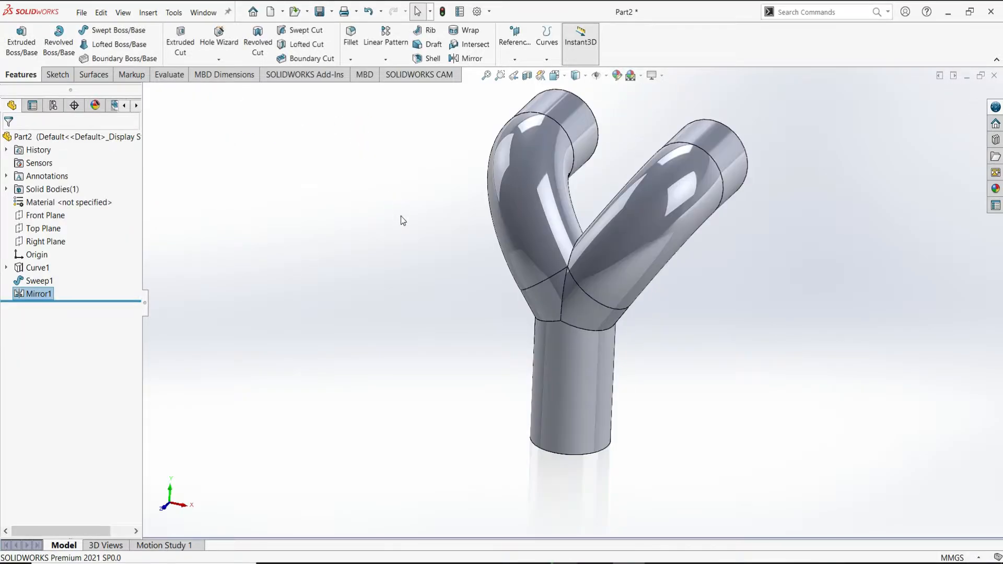
# Shell the Y-shaped body to 2 mm thickness with its three end faces removed, and check the interior in a Front Plane section view.
pyautogui.moveTo(801, 201); pyautogui.dragTo(702, 239, button='middle')
pyautogui.scroll(3, 753, 233)
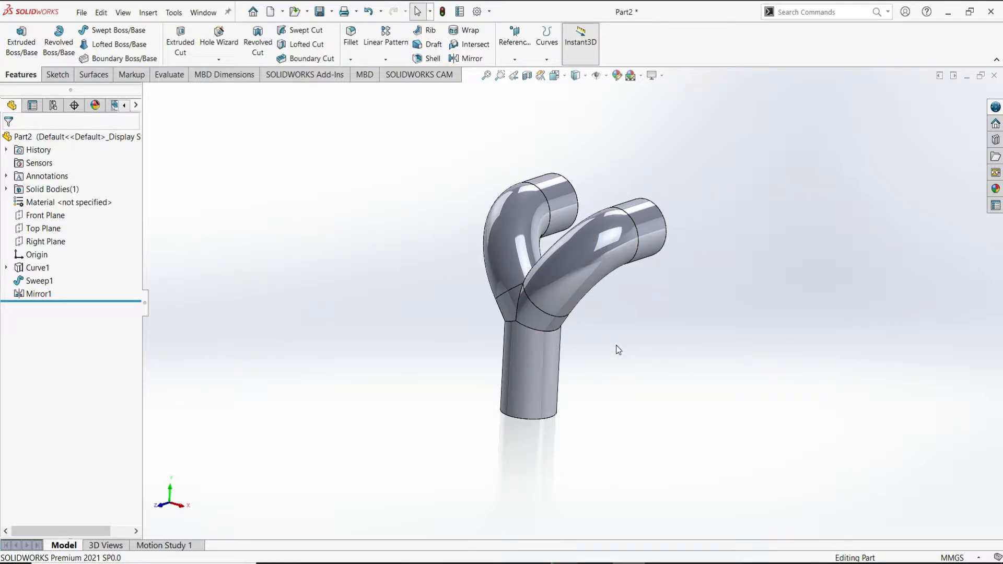
pyautogui.moveTo(619, 348); pyautogui.dragTo(579, 351, button='middle')
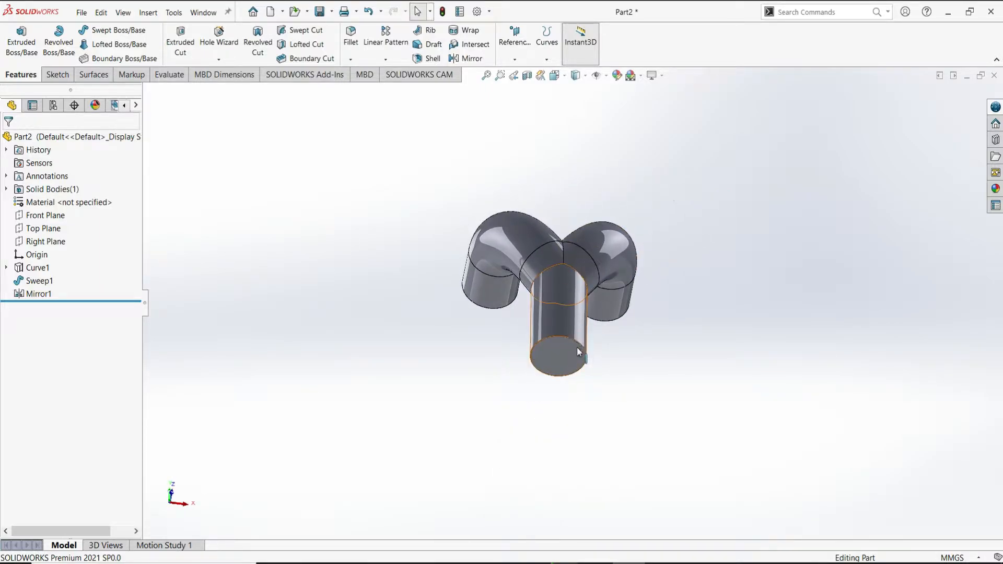
pyautogui.click(571, 350)
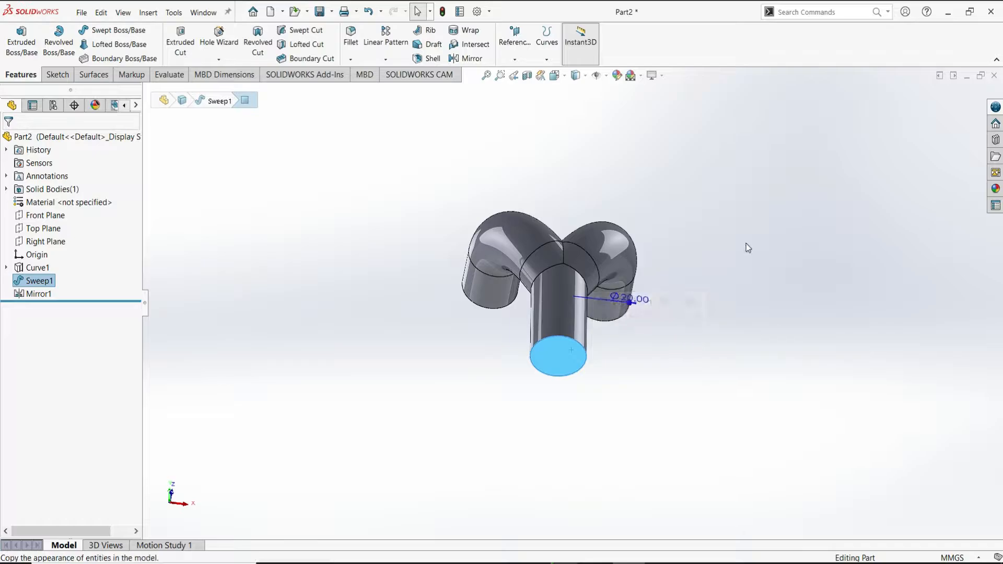
pyautogui.moveTo(746, 245); pyautogui.dragTo(646, 262, button='middle')
pyautogui.click(553, 258)
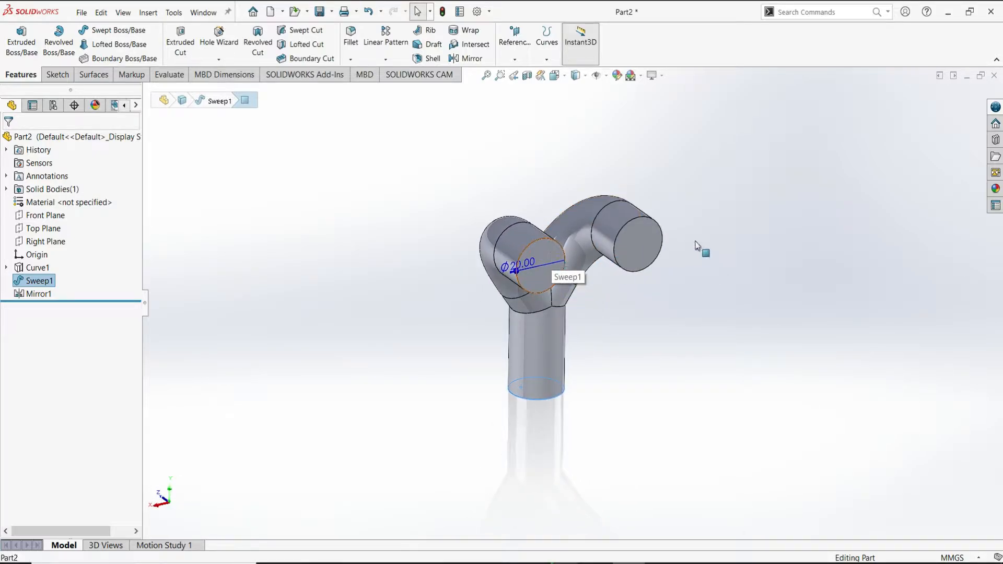
pyautogui.keyDown('ctrl'); pyautogui.click(644, 237); pyautogui.keyUp('ctrl')
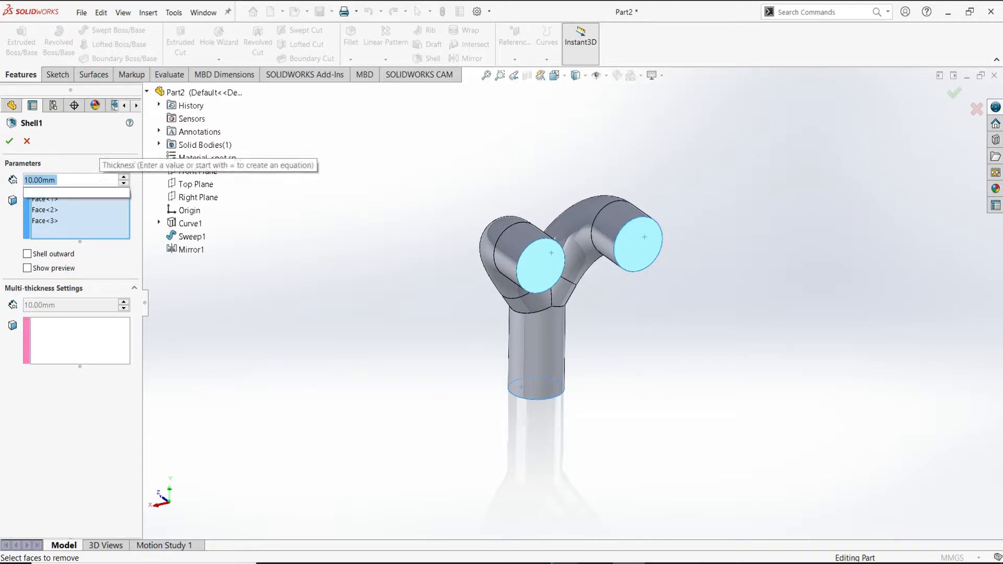
pyautogui.write('2')
pyautogui.press('Return')
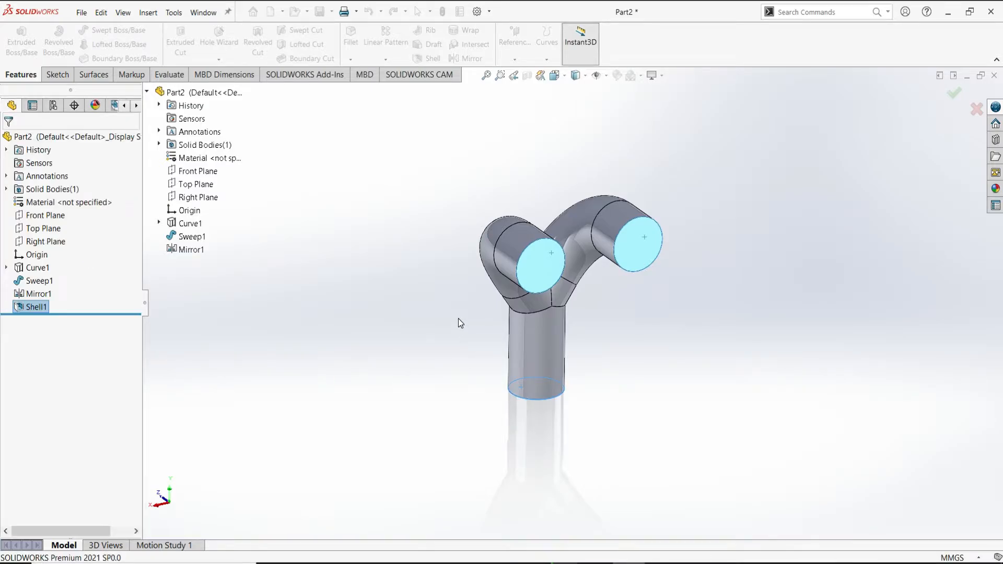
pyautogui.moveTo(771, 219); pyautogui.dragTo(626, 218, button='middle')
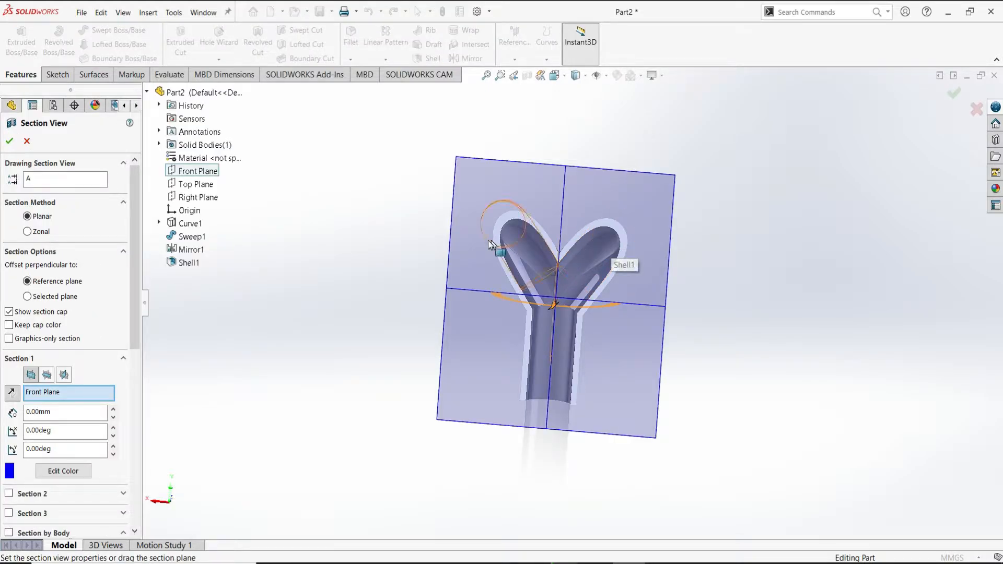
pyautogui.click(27, 141)
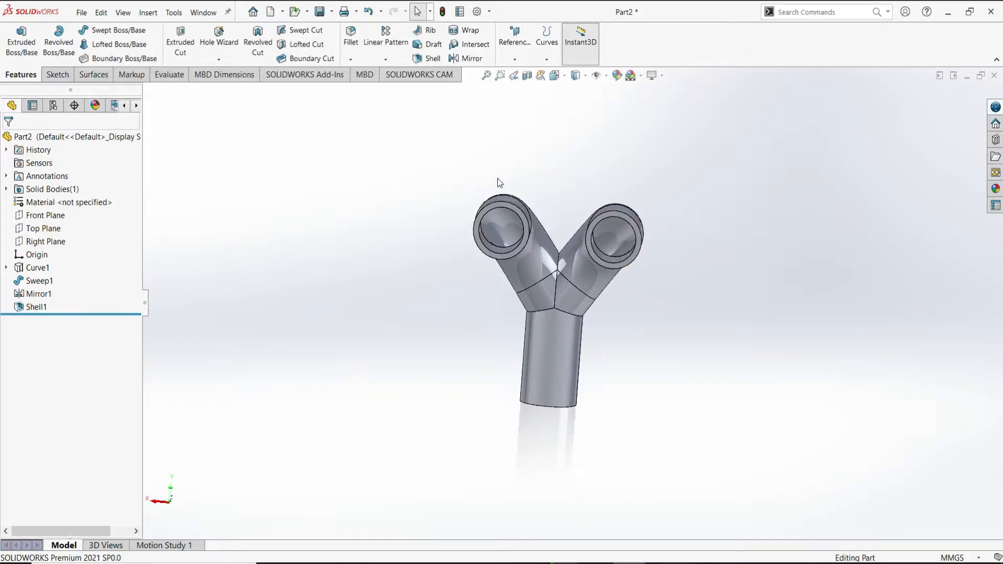
# Start a sketch on the end face of the original swept branch and convert that face's outer circular edge.
pyautogui.scroll(-3, 510, 210)
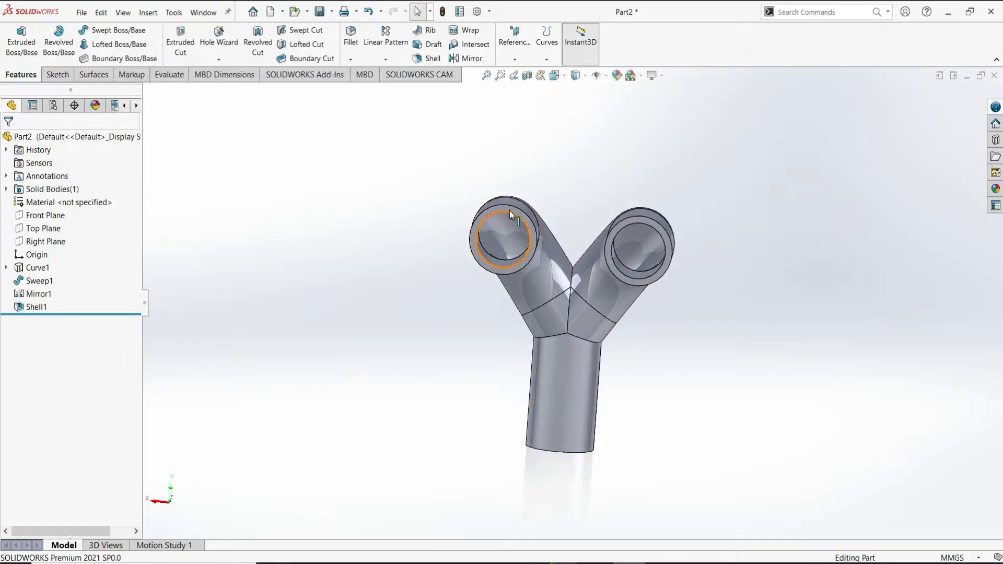
pyautogui.click(536, 236)
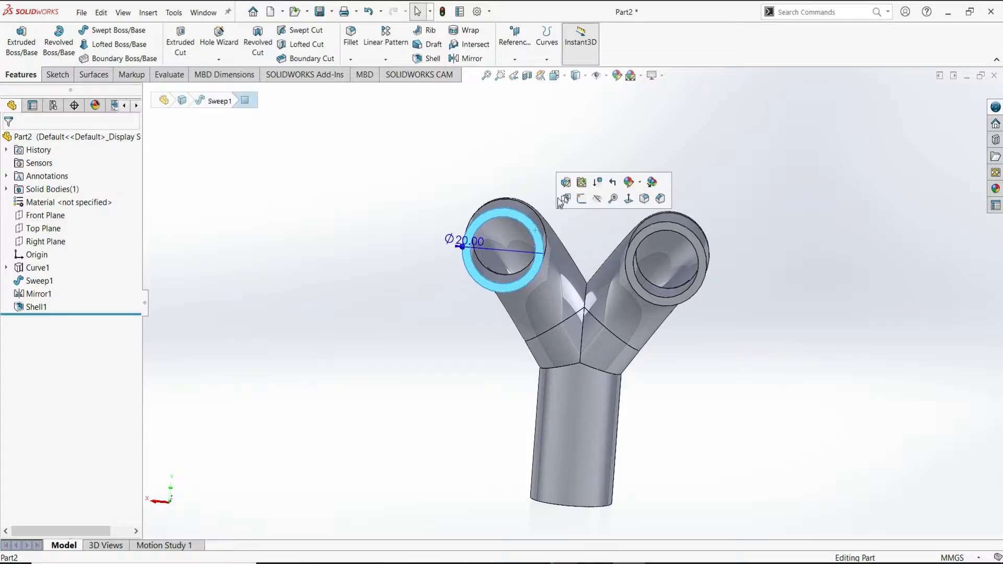
pyautogui.click(58, 75)
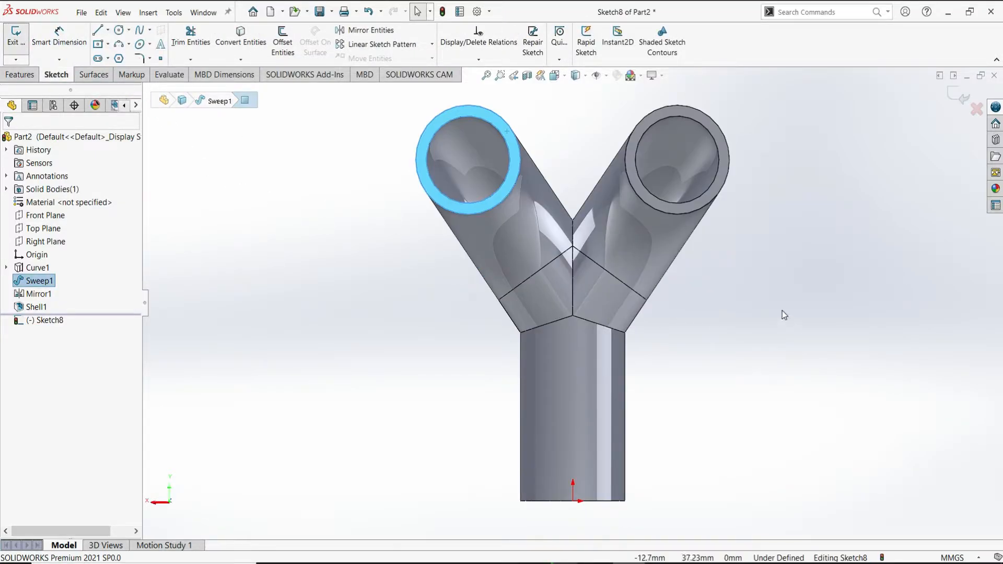
pyautogui.click(715, 345)
pyautogui.scroll(-1, 571, 186)
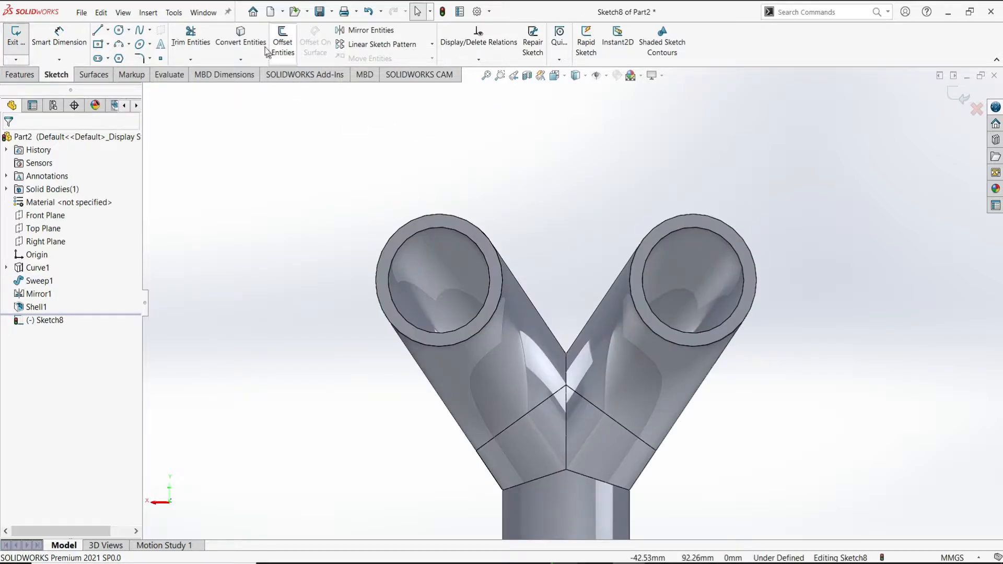
pyautogui.click(250, 39)
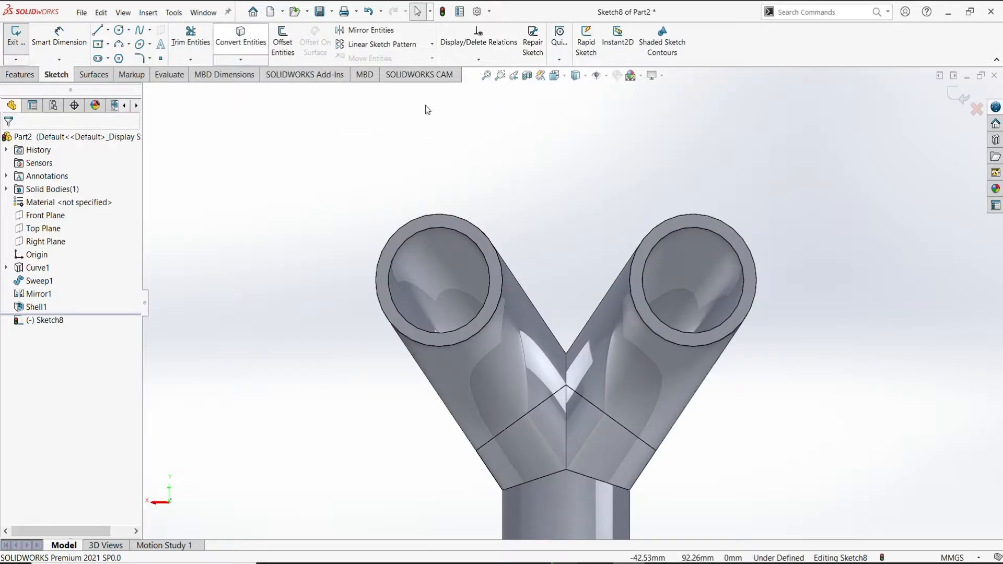
pyautogui.click(477, 230)
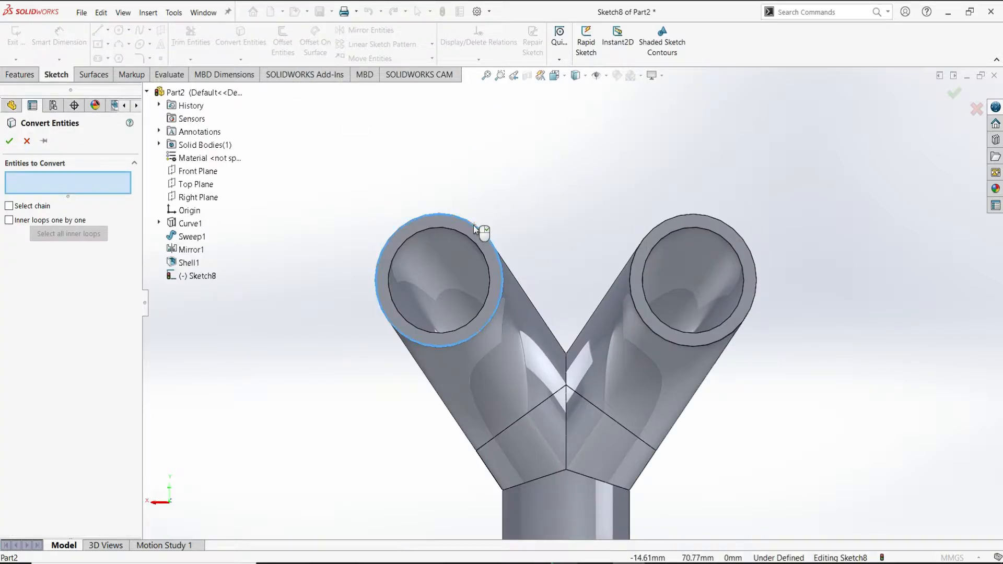
pyautogui.click(10, 140)
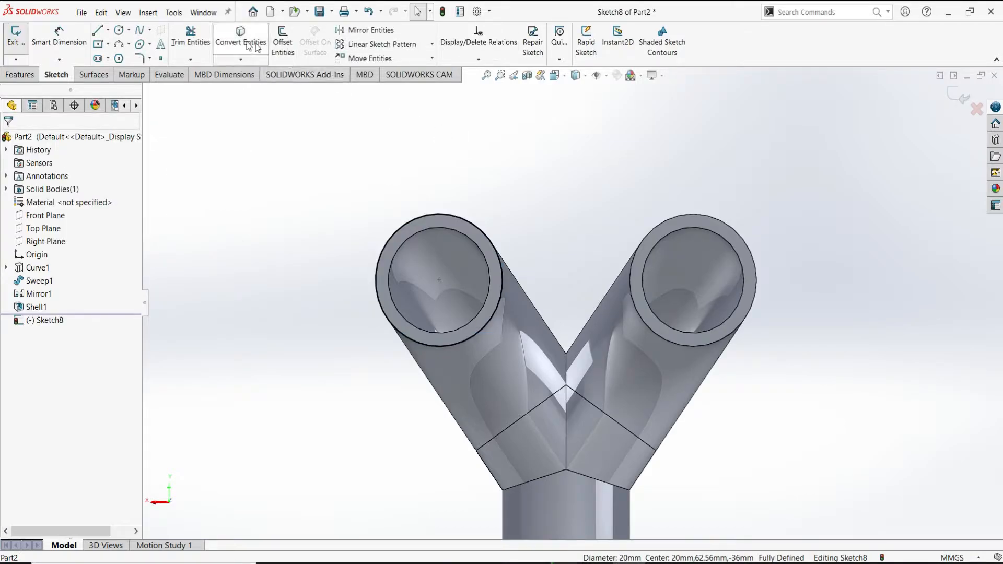
# Convert the outer circular edge of the mirrored branch's end face into the sketch.
pyautogui.click(255, 45)
pyautogui.click(738, 233)
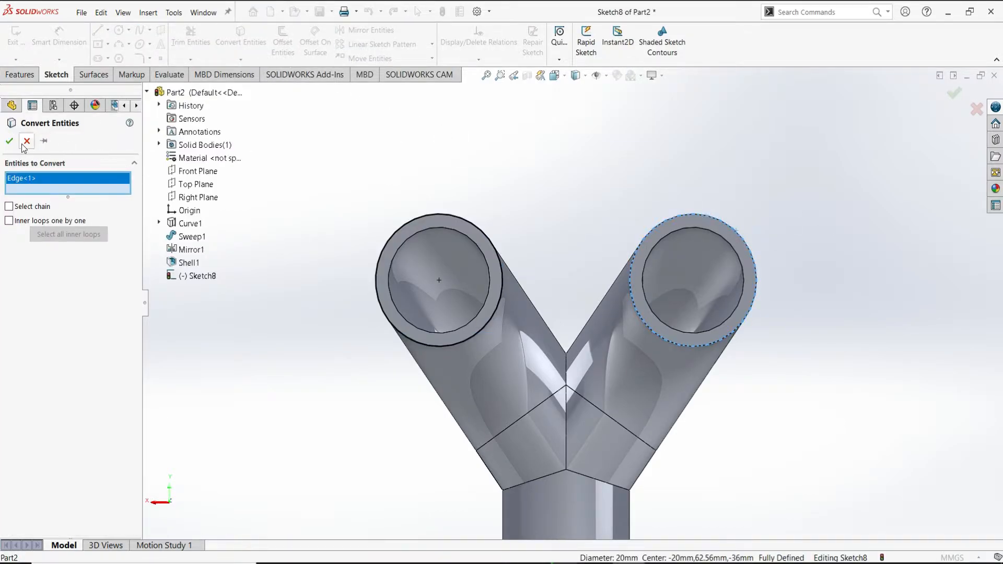
pyautogui.click(9, 141)
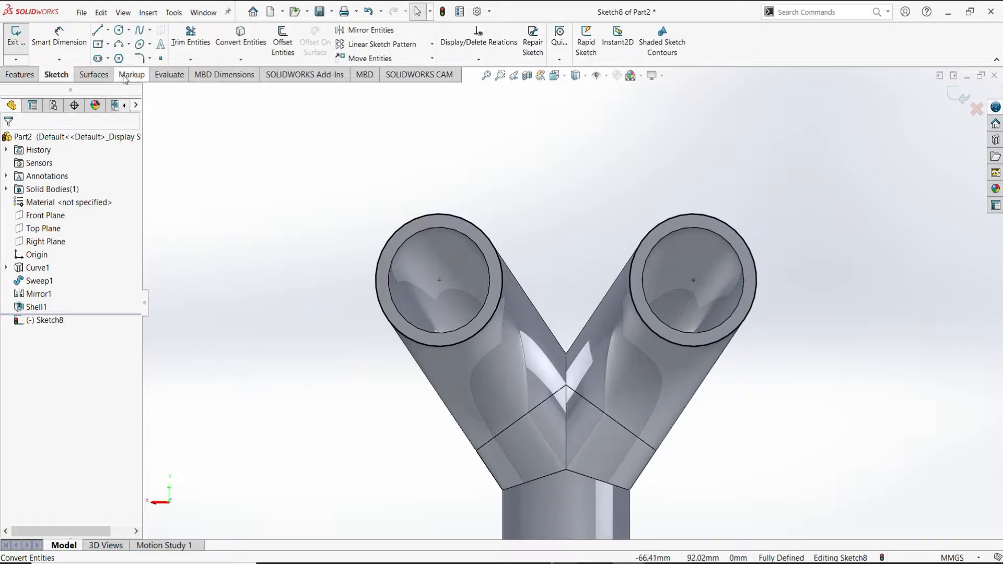
# Draw a straight slot between the centers of the two branch ends, about 32 mm wide.
pyautogui.click(98, 58)
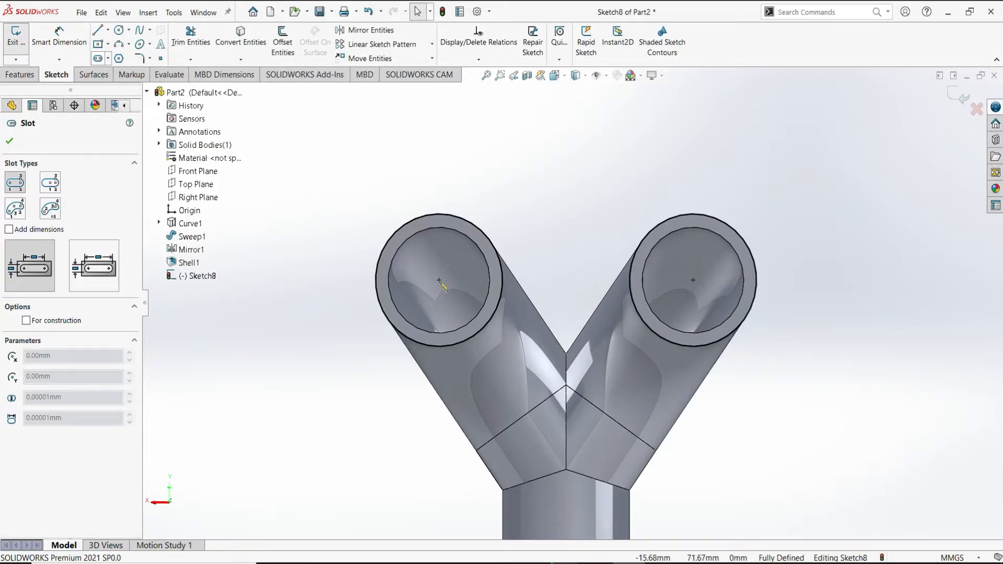
pyautogui.click(439, 281)
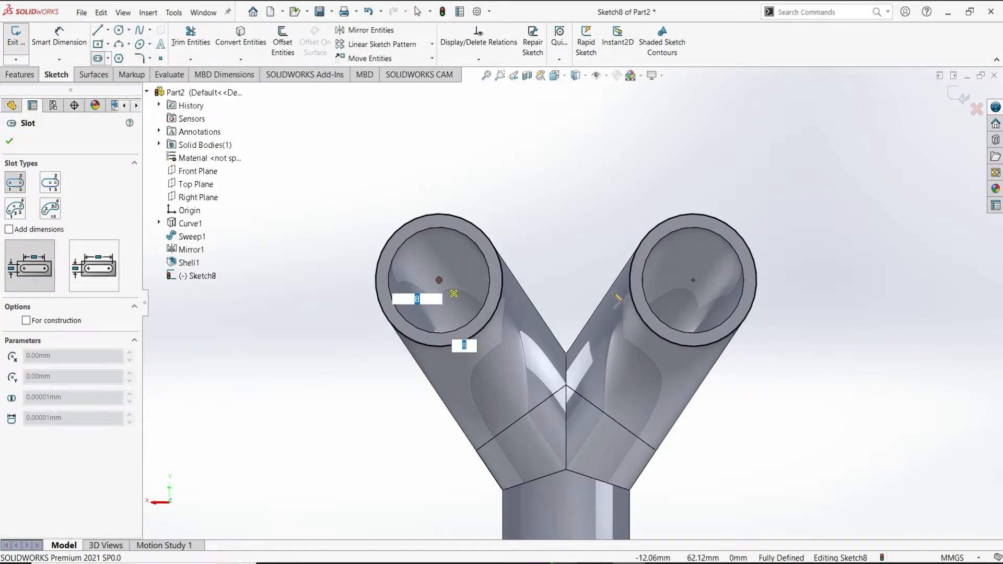
pyautogui.click(694, 280)
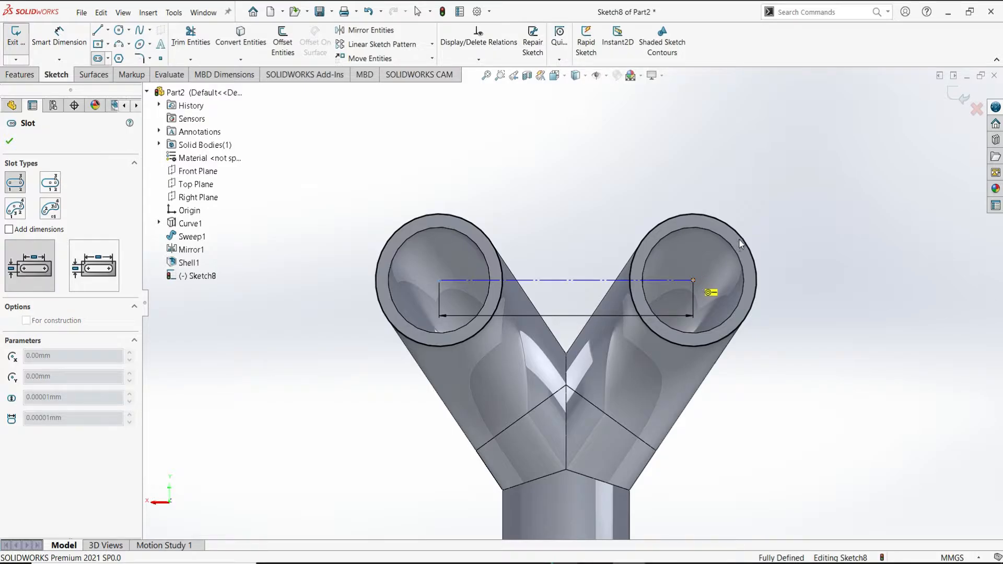
pyautogui.click(814, 183)
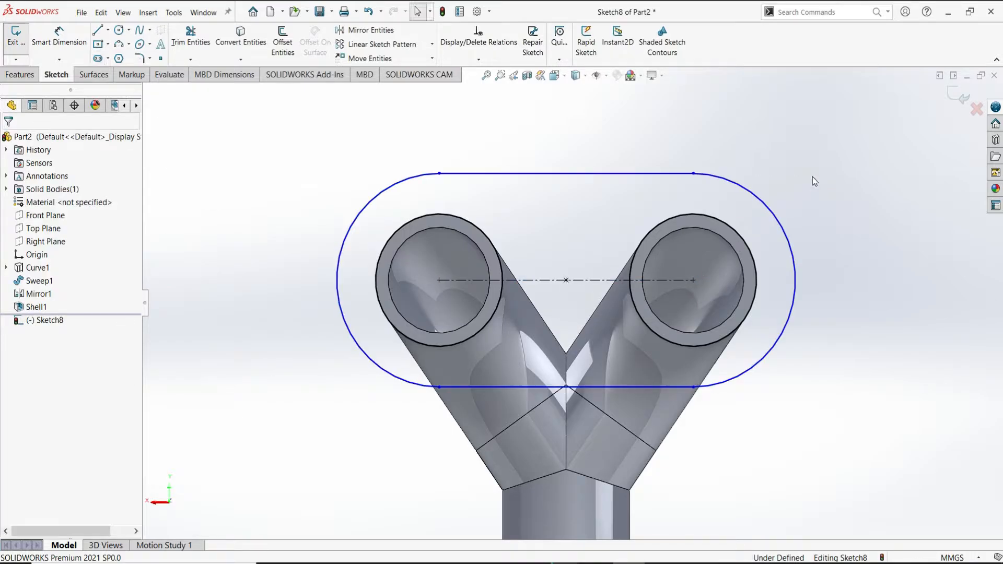
# Dimension the slot's end arc around the original branch to a 15 mm radius.
pyautogui.click(59, 38)
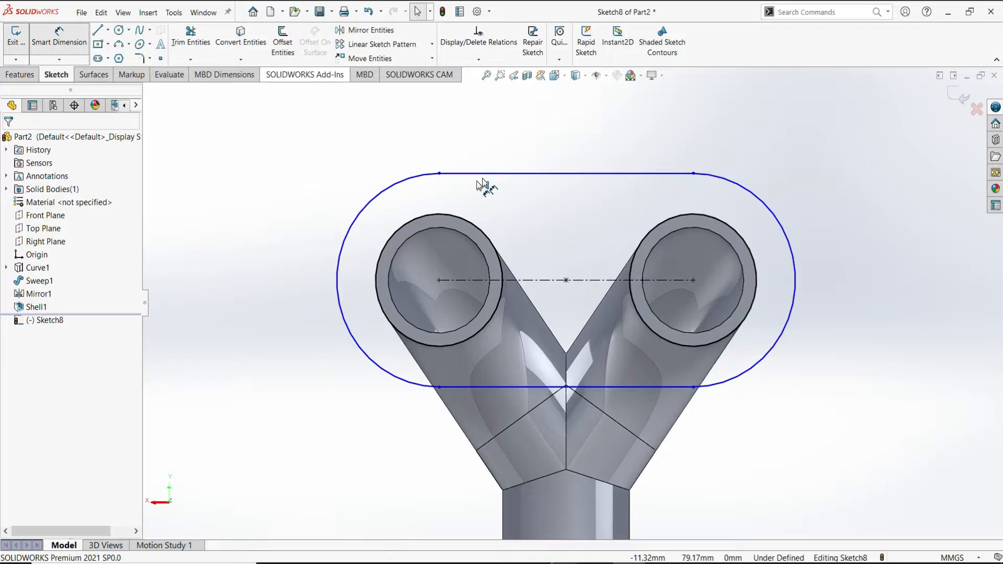
pyautogui.click(366, 199)
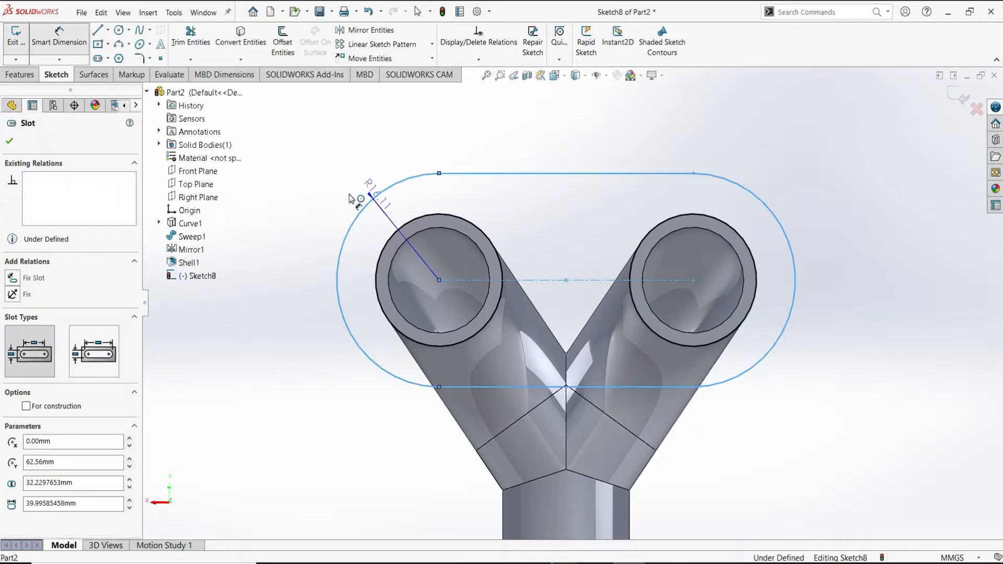
pyautogui.click(346, 201)
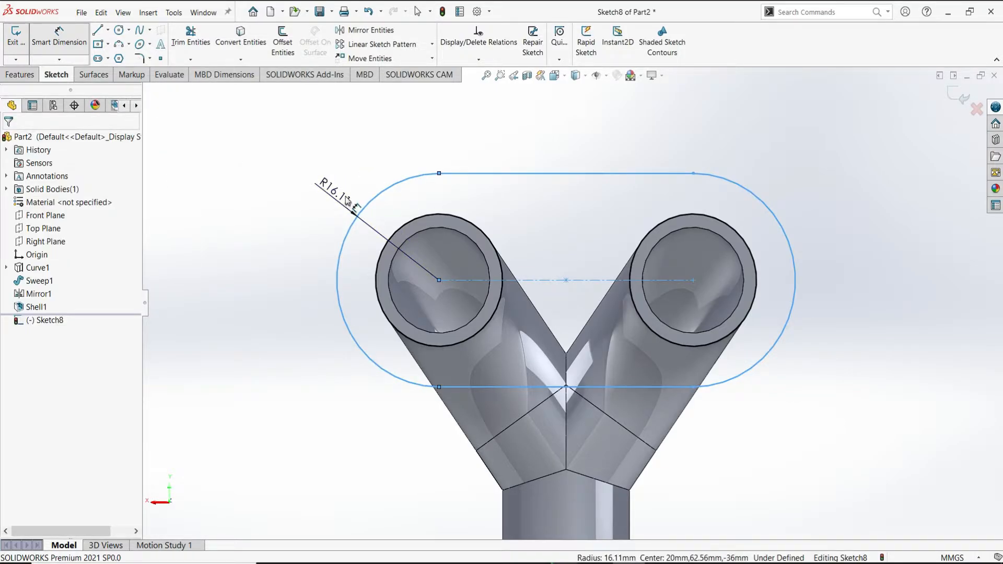
pyautogui.write('15')
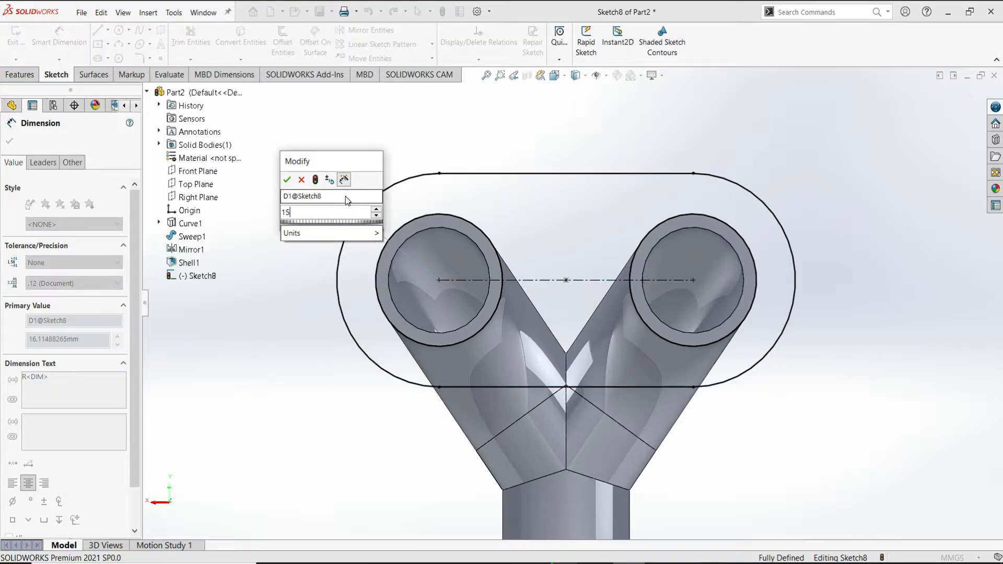
pyautogui.press('Return')
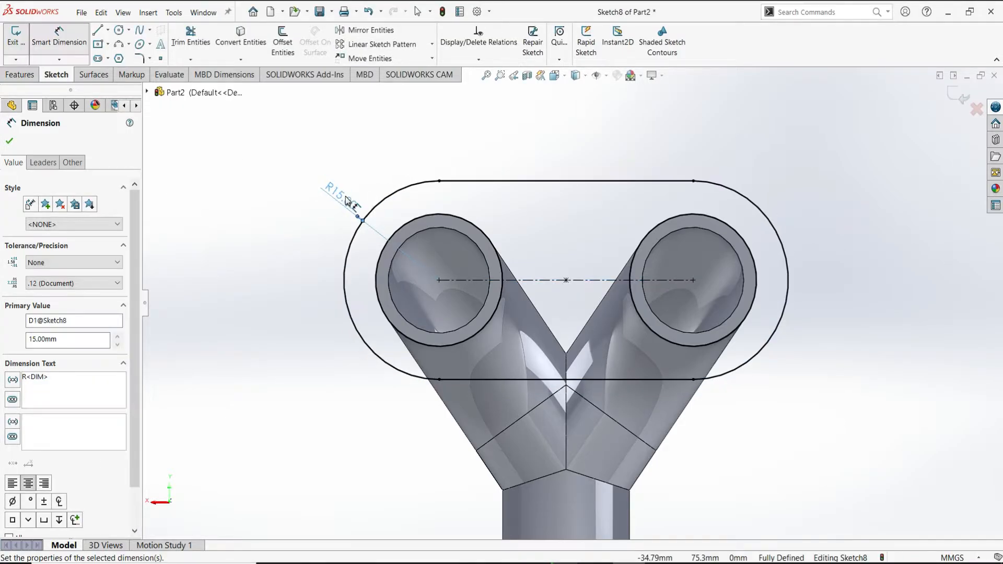
pyautogui.press('Escape')
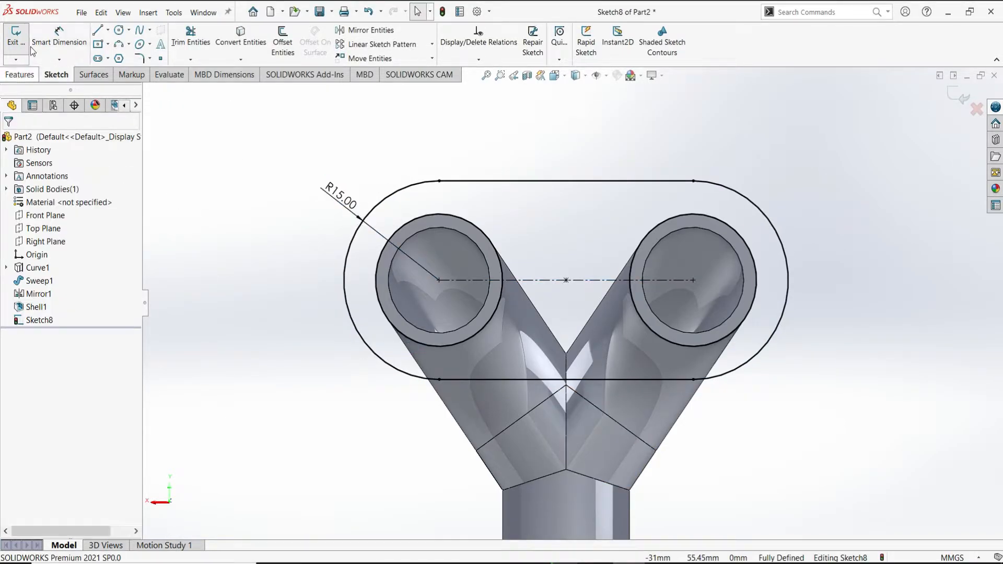
# Draw two concentric circles about 3.6 mm and 7.4 mm in diameter, centered on the slot's end arc beside the original branch.
pyautogui.click(344, 281)
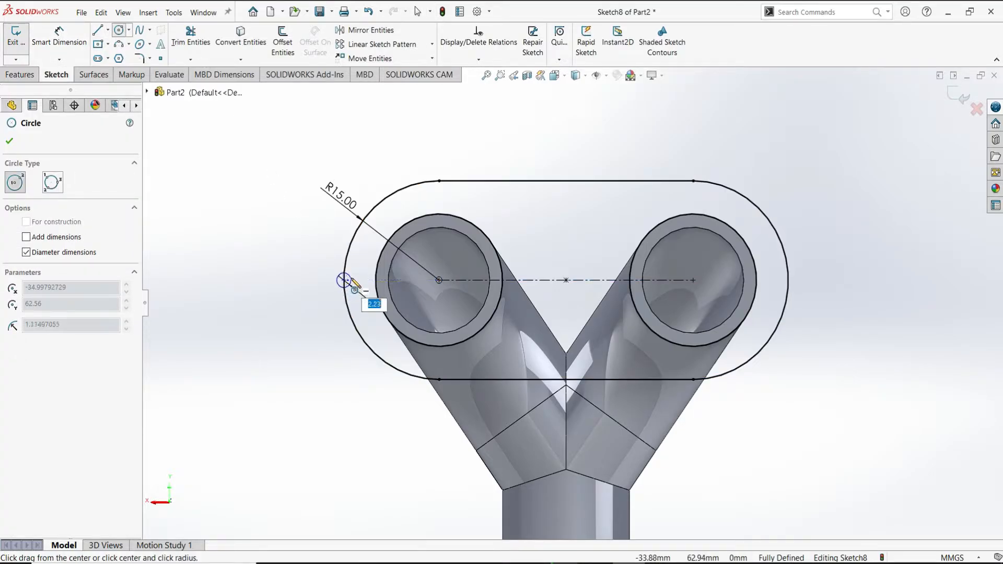
pyautogui.click(378, 272)
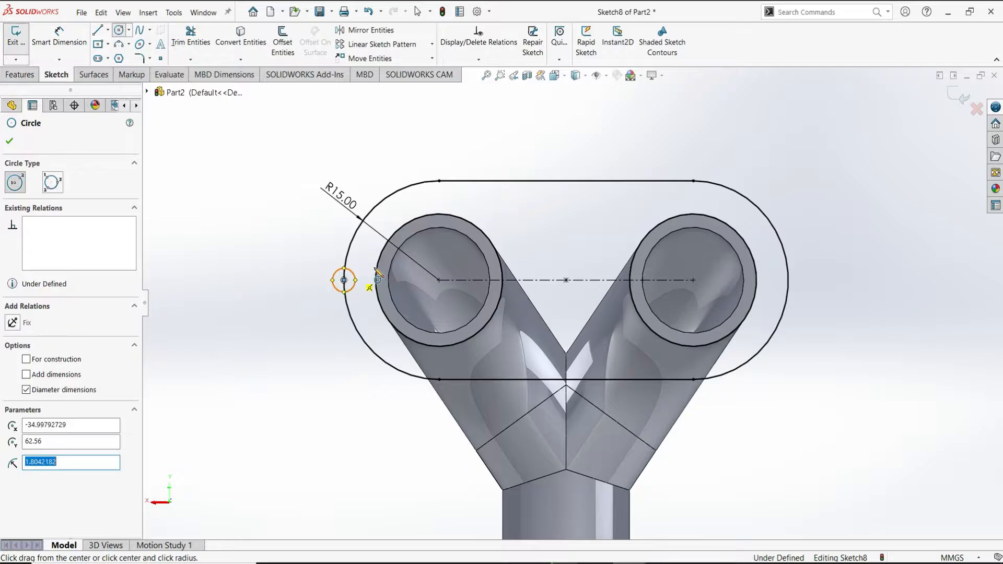
pyautogui.click(344, 281)
pyautogui.click(360, 268)
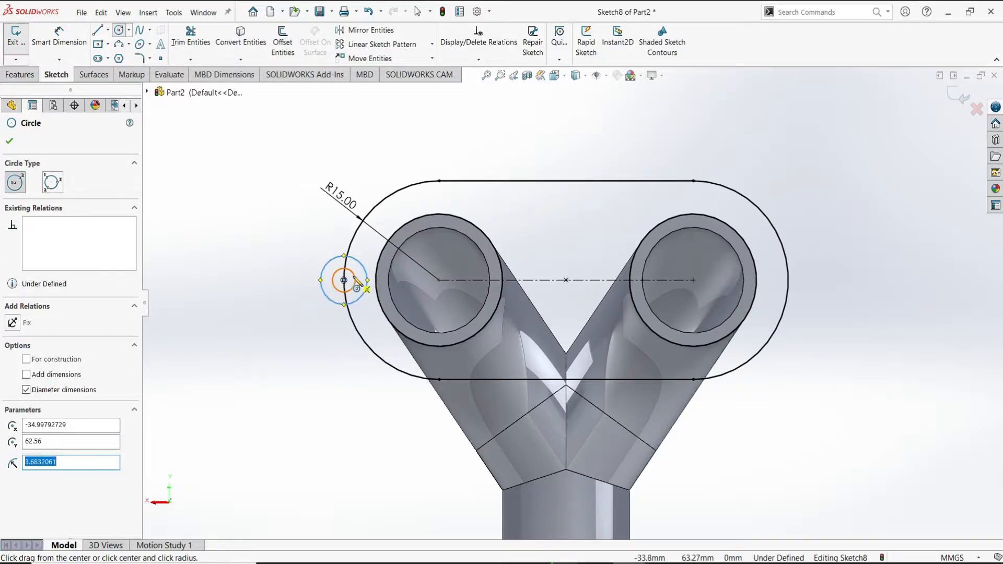
pyautogui.press('Escape')
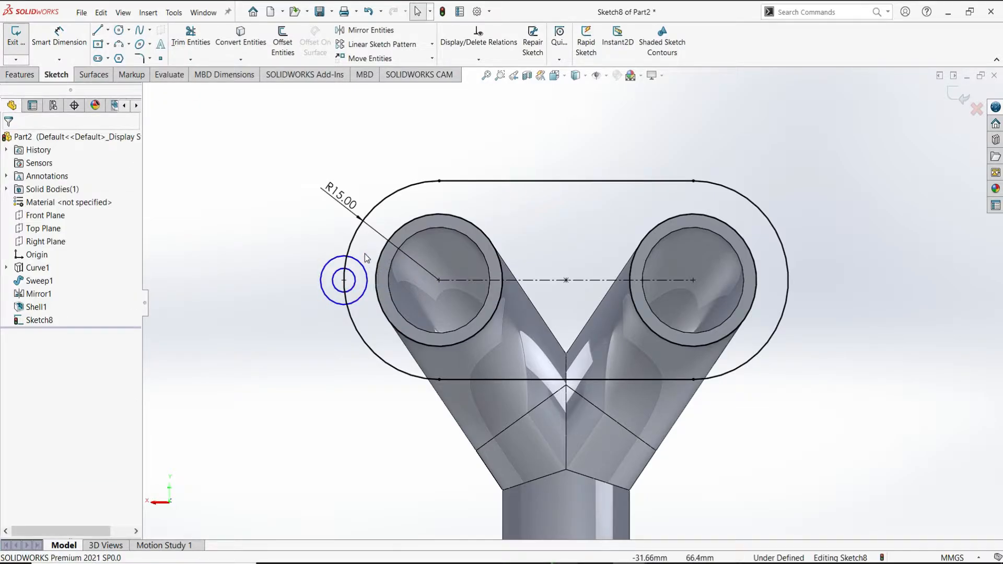
# Dimension the outer concentric circle on the slot's end to a 10 mm diameter.
pyautogui.click(59, 38)
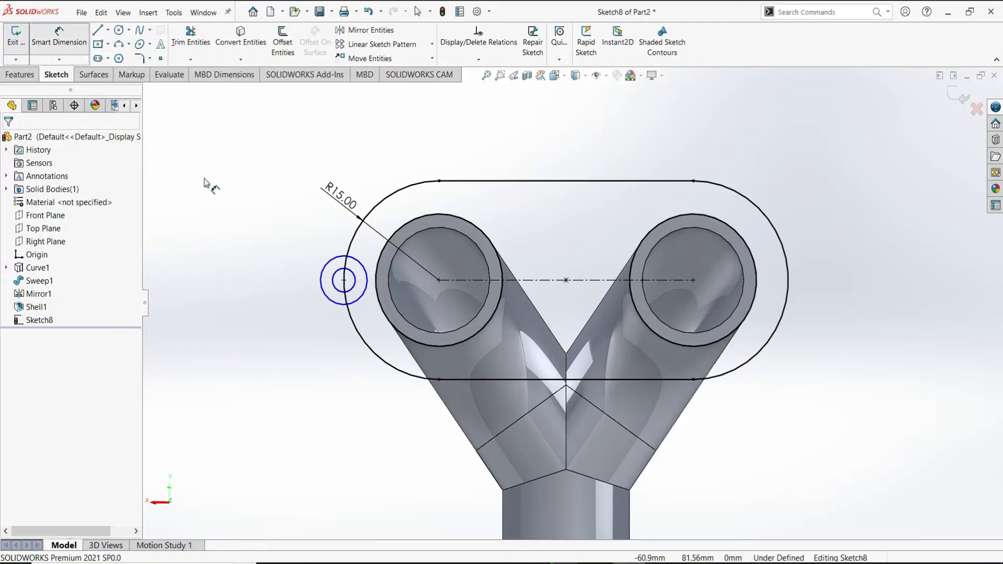
pyautogui.click(320, 283)
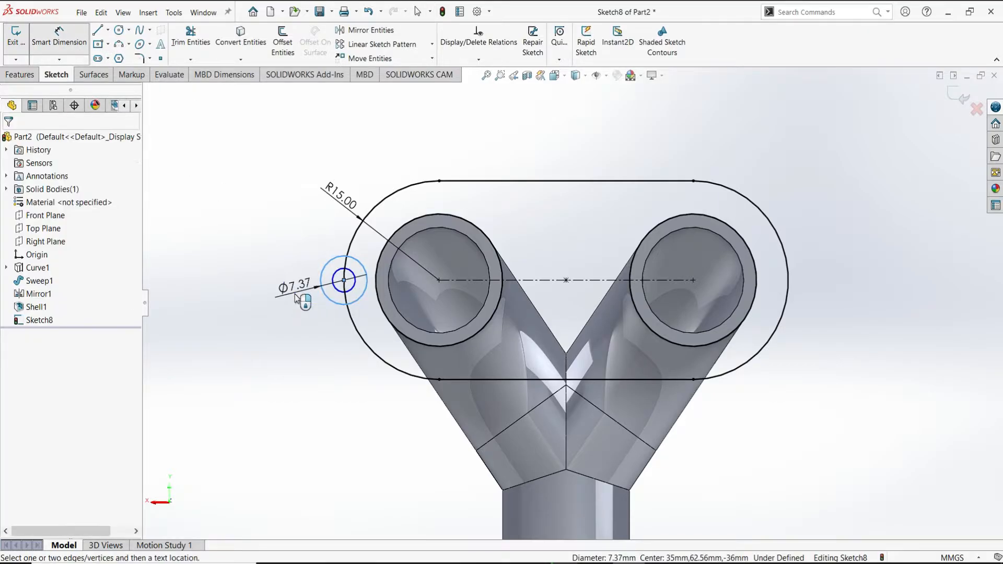
pyautogui.click(296, 300)
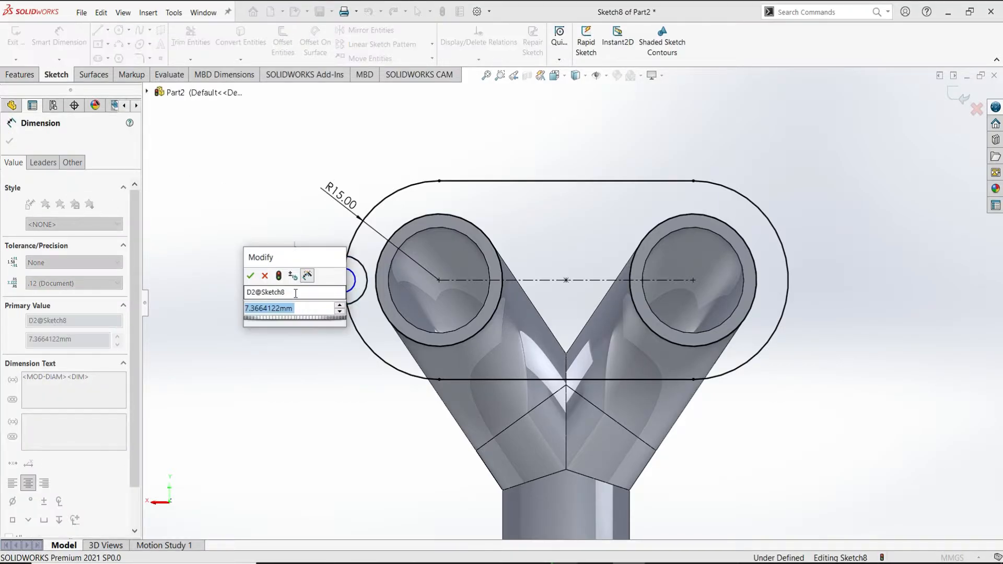
pyautogui.write('10')
pyautogui.click(250, 275)
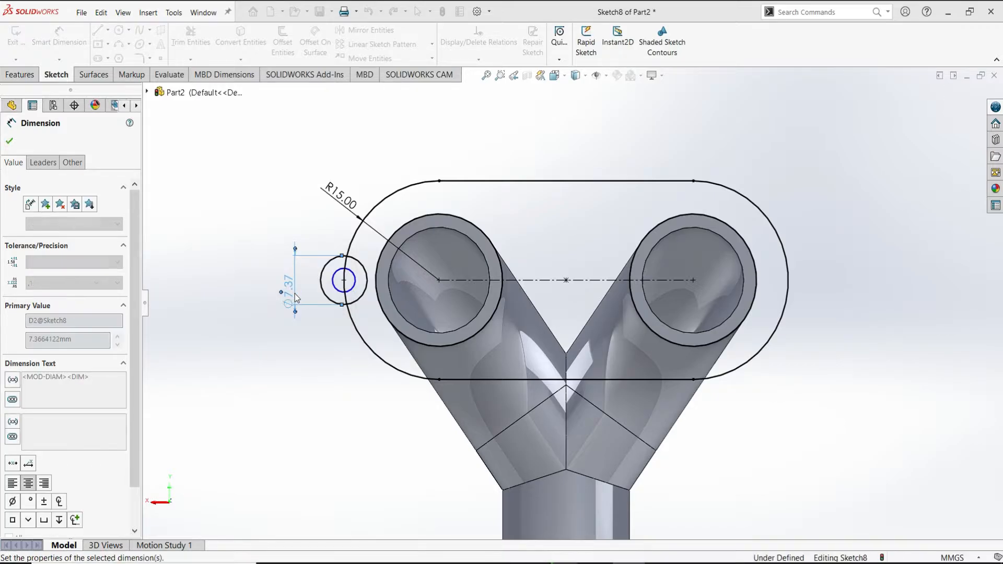
# Dimension the inner concentric circle to a 4.5 mm diameter.
pyautogui.click(355, 281)
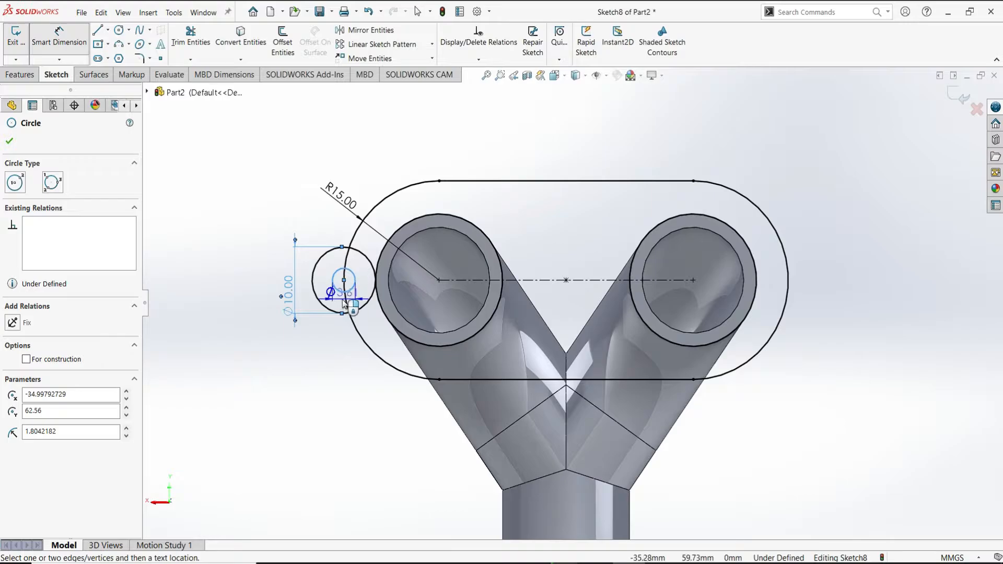
pyautogui.click(383, 340)
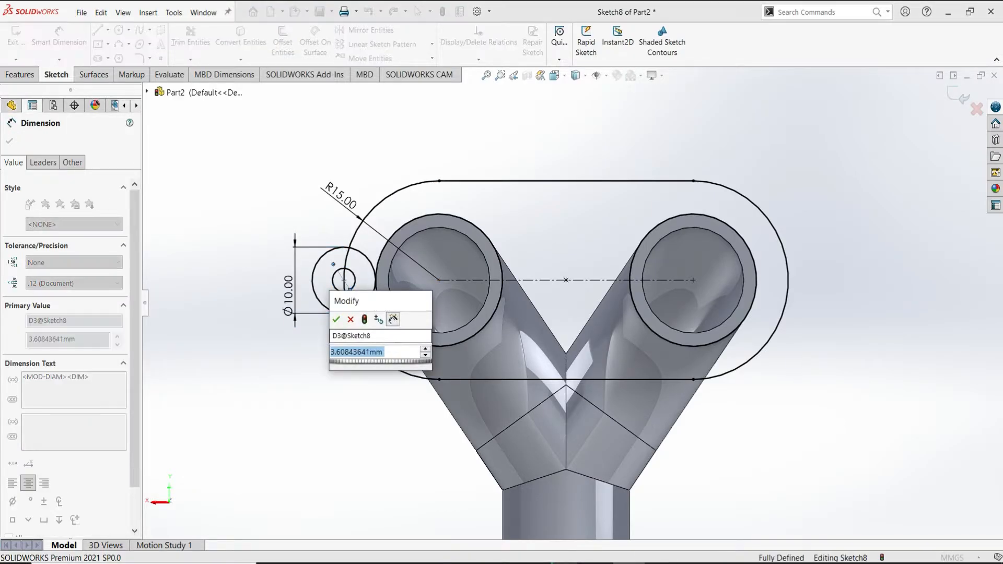
pyautogui.write('4.5')
pyautogui.press('Return')
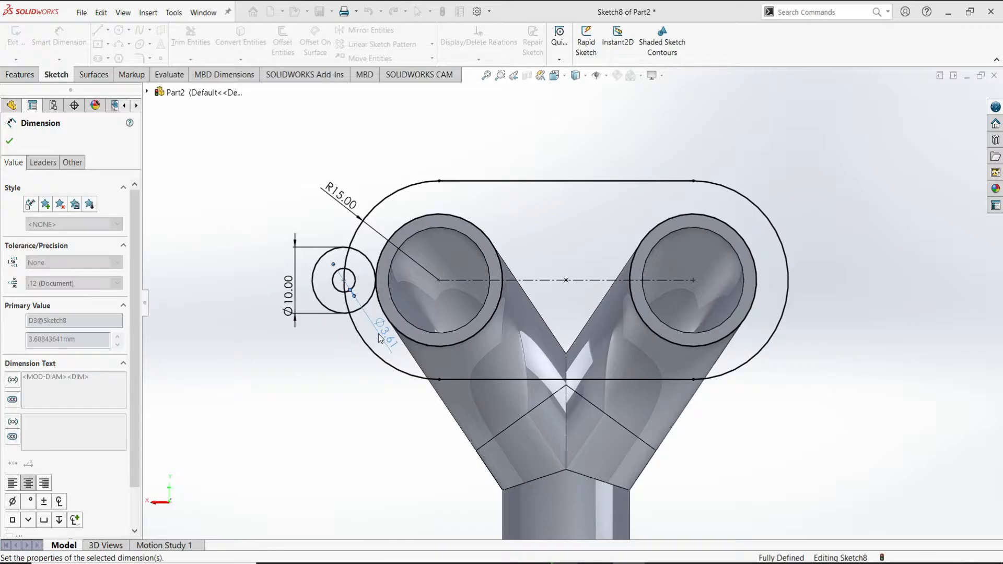
pyautogui.click(10, 141)
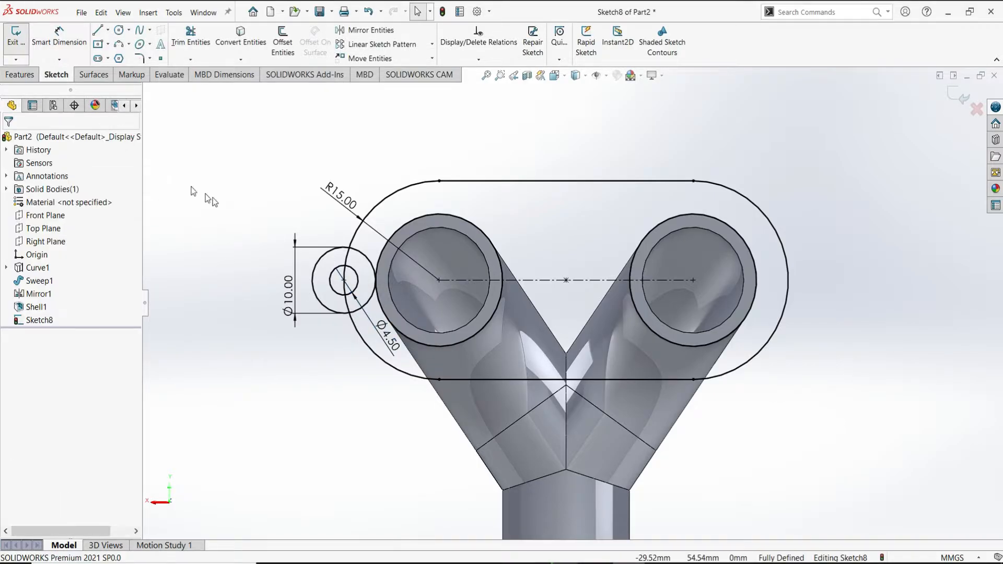
# Trim the part of the 10 mm circle inside the slot and the slot arc inside that circle, accepting the loss of the slot entity.
pyautogui.click(191, 37)
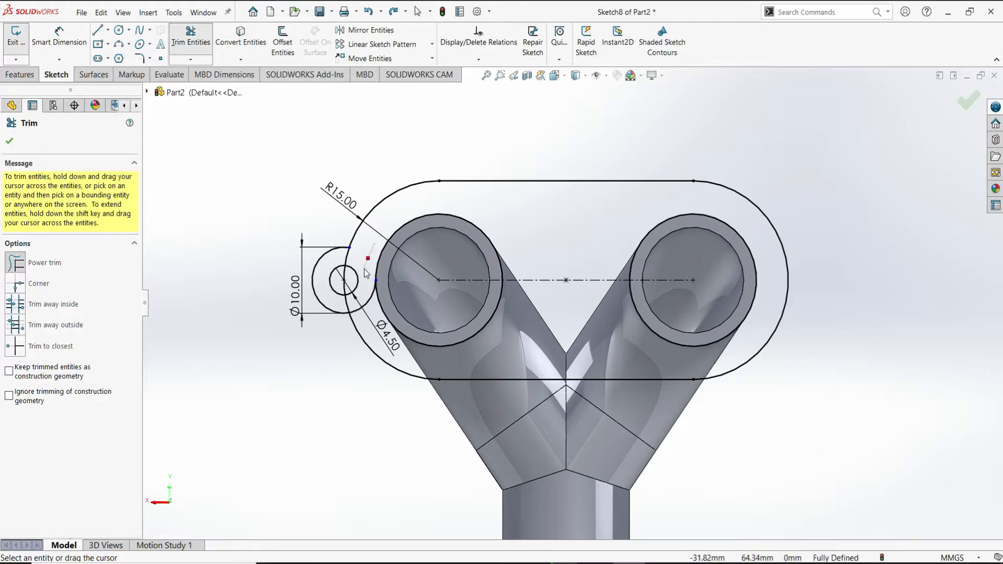
pyautogui.moveTo(365, 273); pyautogui.dragTo(367, 284)
pyautogui.moveTo(341, 260); pyautogui.dragTo(359, 259)
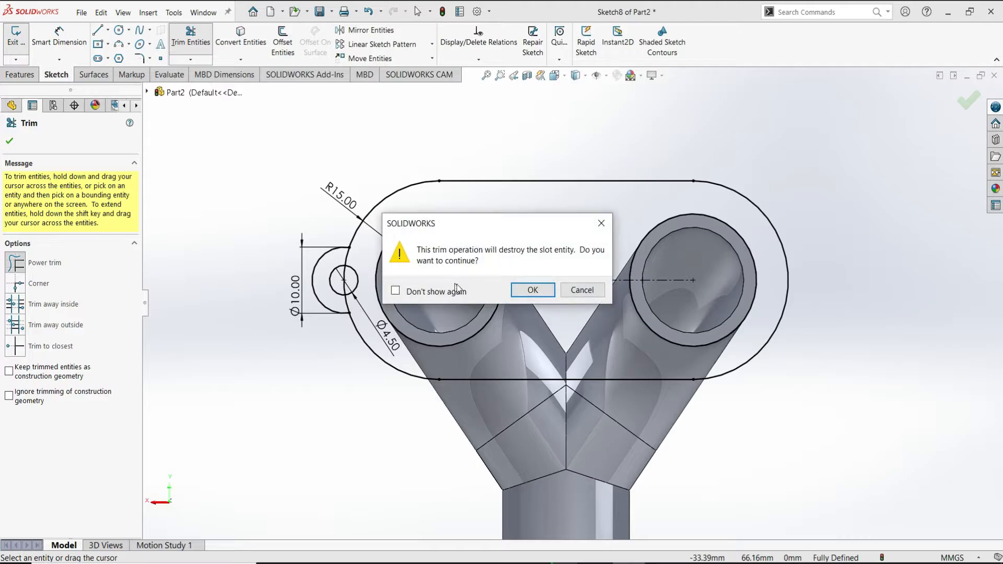
pyautogui.click(521, 291)
pyautogui.scroll(3, 346, 292)
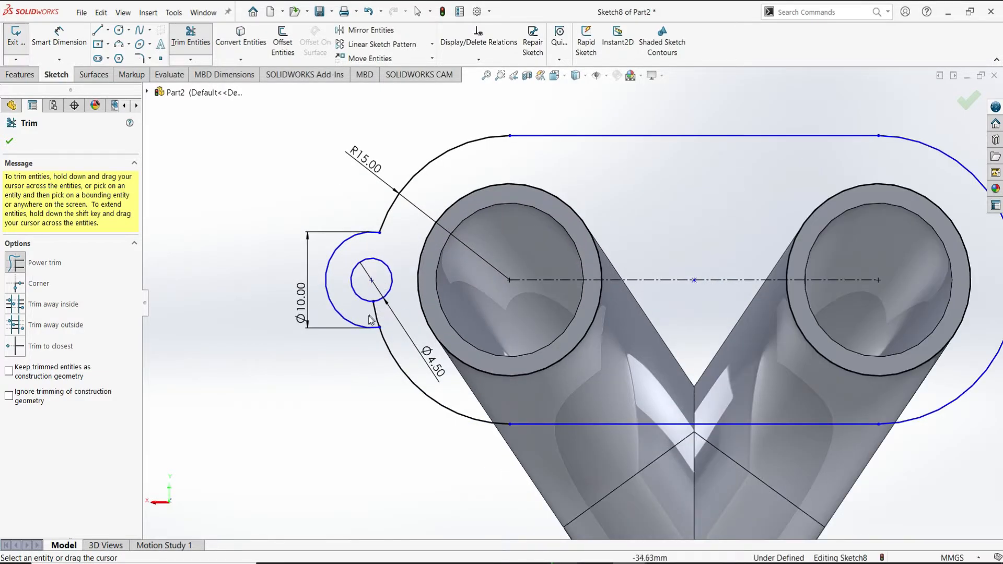
pyautogui.click(10, 140)
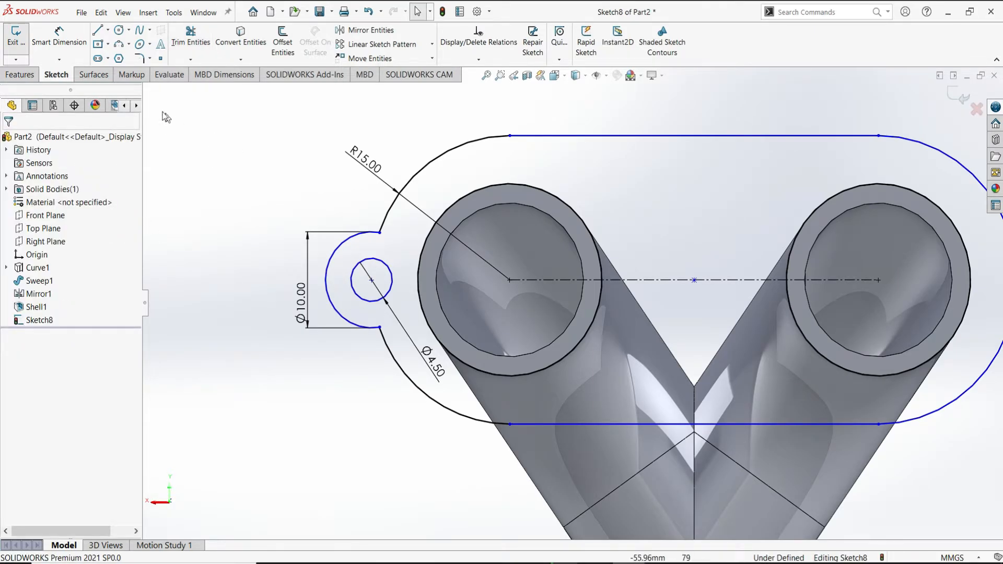
# Add 5 mm sketch fillets at both corners where the 10 mm lug arc meets the slot outline.
pyautogui.click(146, 59)
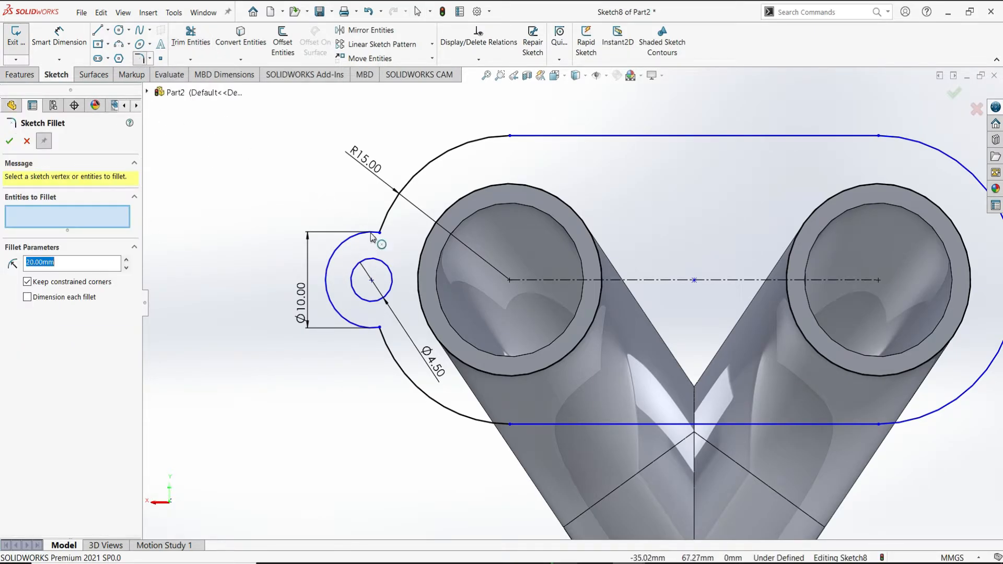
pyautogui.click(387, 220)
pyautogui.click(399, 211)
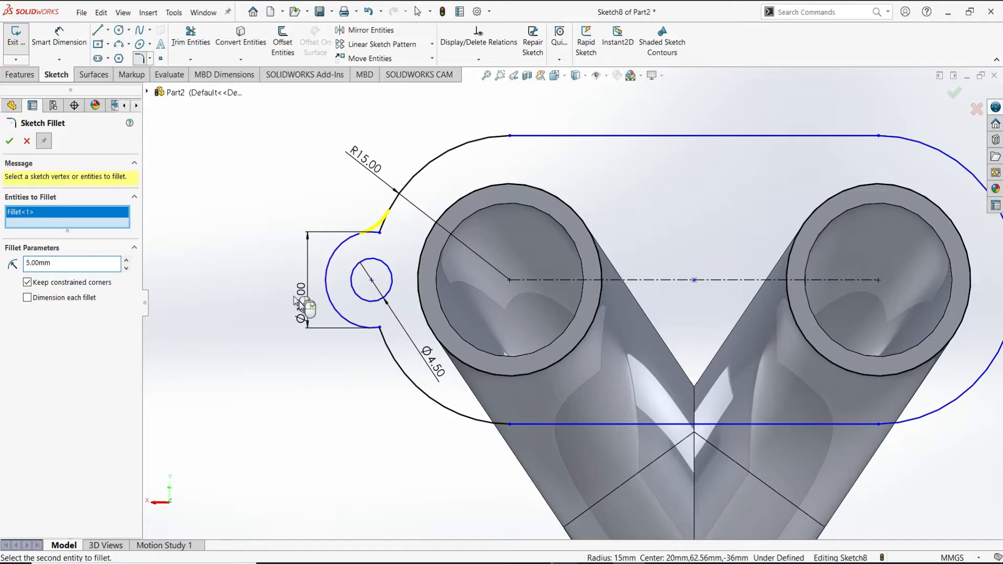
pyautogui.click(374, 329)
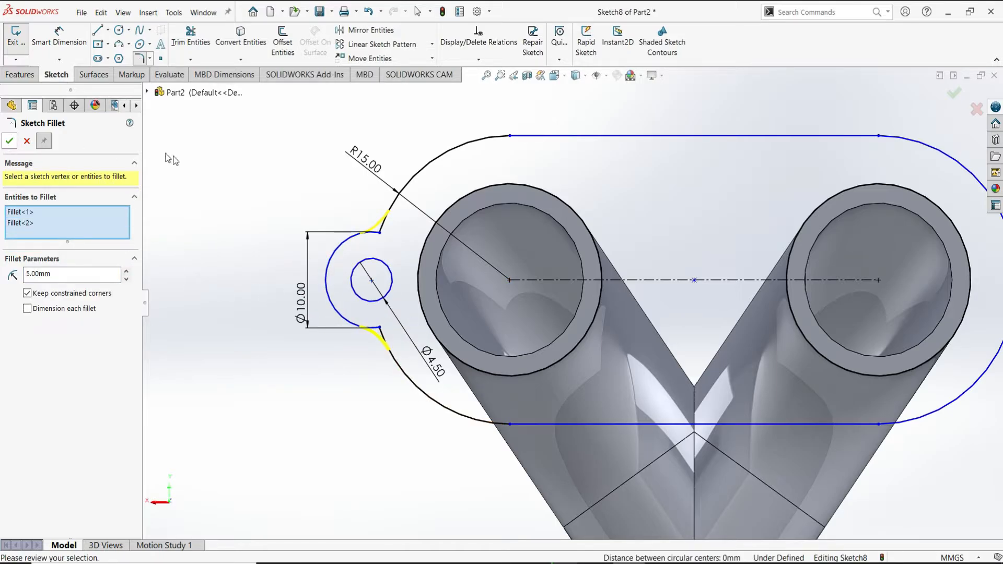
pyautogui.press('Return')
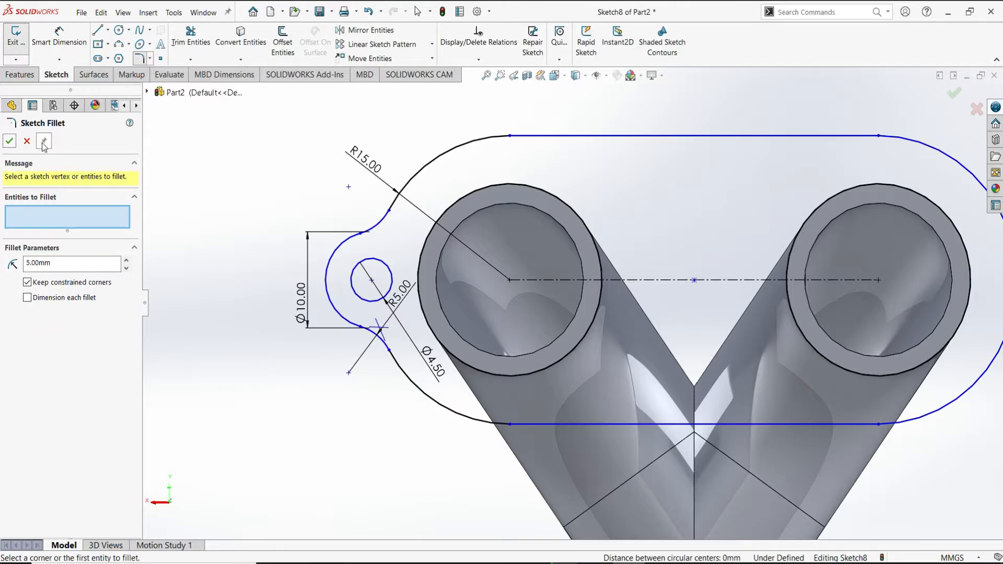
pyautogui.click(26, 141)
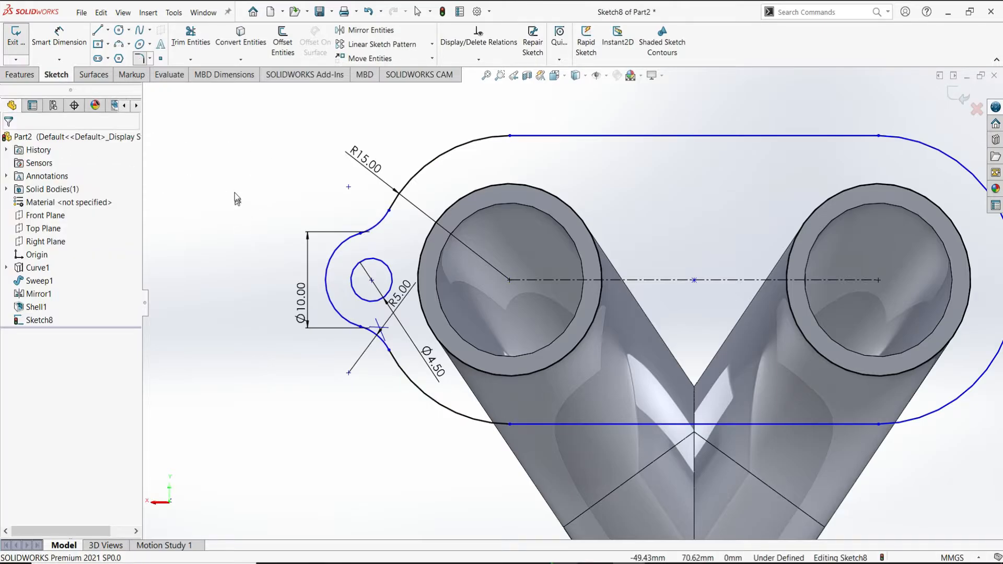
# Trim away the two converted circles around the branch ends.
pyautogui.scroll(2, 613, 227)
pyautogui.click(191, 37)
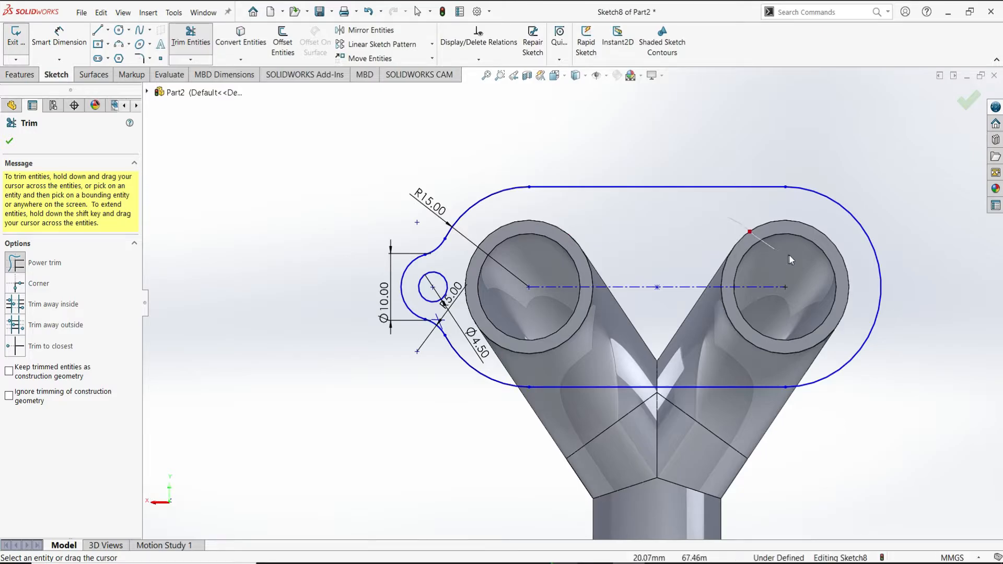
pyautogui.click(11, 141)
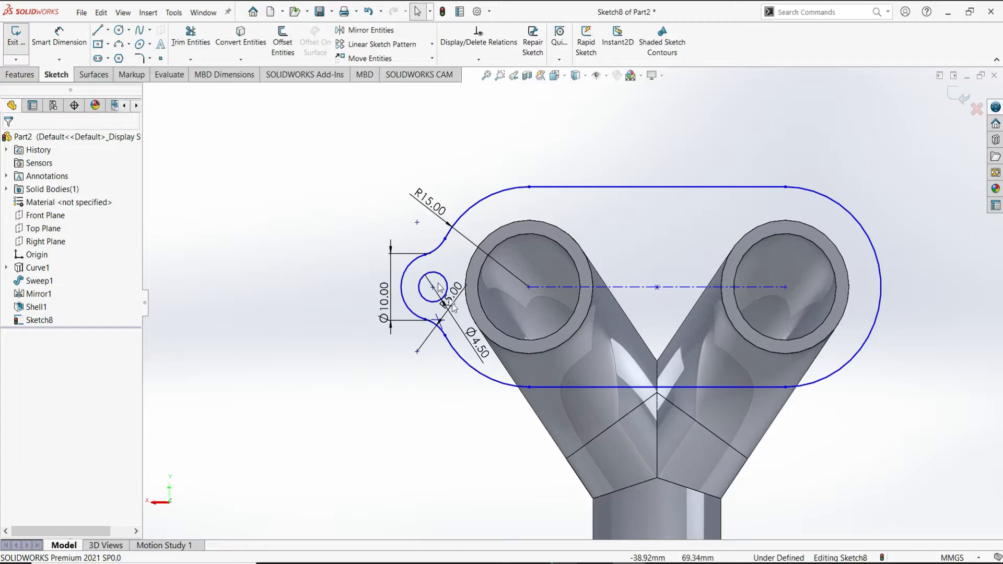
# Reposition the R5 fillet dimension outside the profile, clear of the bolt-hole lug.
pyautogui.moveTo(459, 302); pyautogui.dragTo(424, 336)
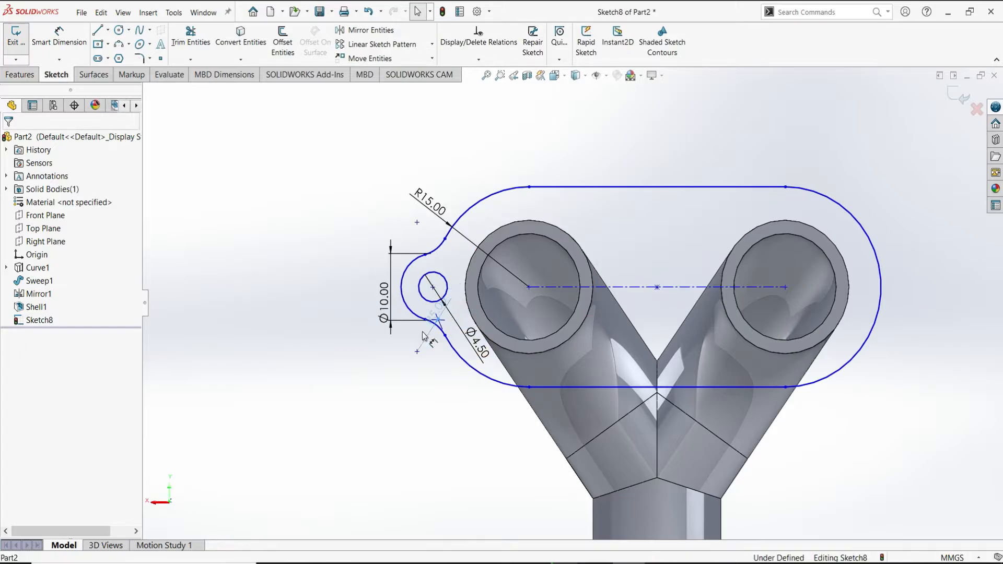
pyautogui.moveTo(404, 374); pyautogui.dragTo(408, 392)
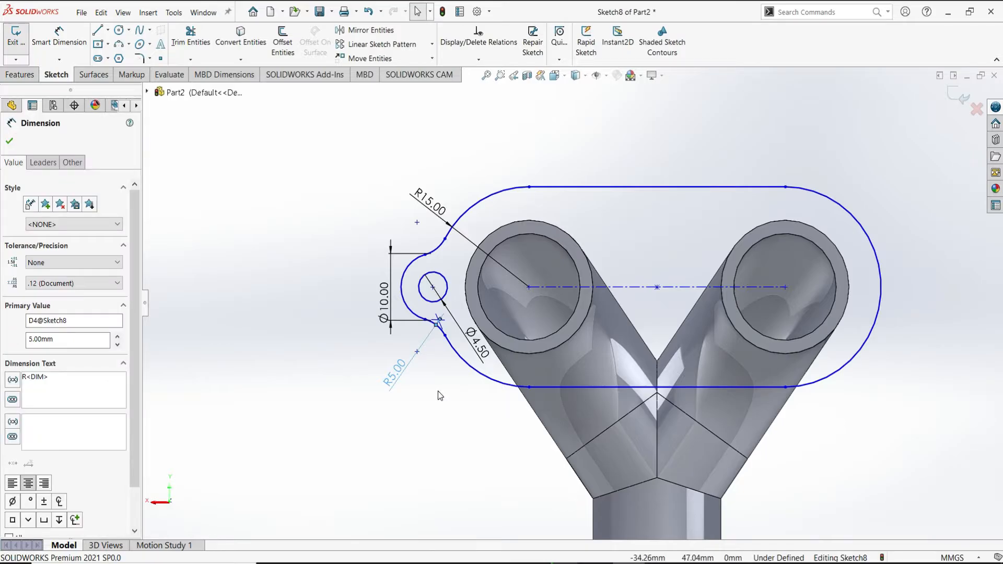
pyautogui.click(441, 391)
# Trim away the slot's plain end arc on the side opposite the lug.
pyautogui.click(191, 38)
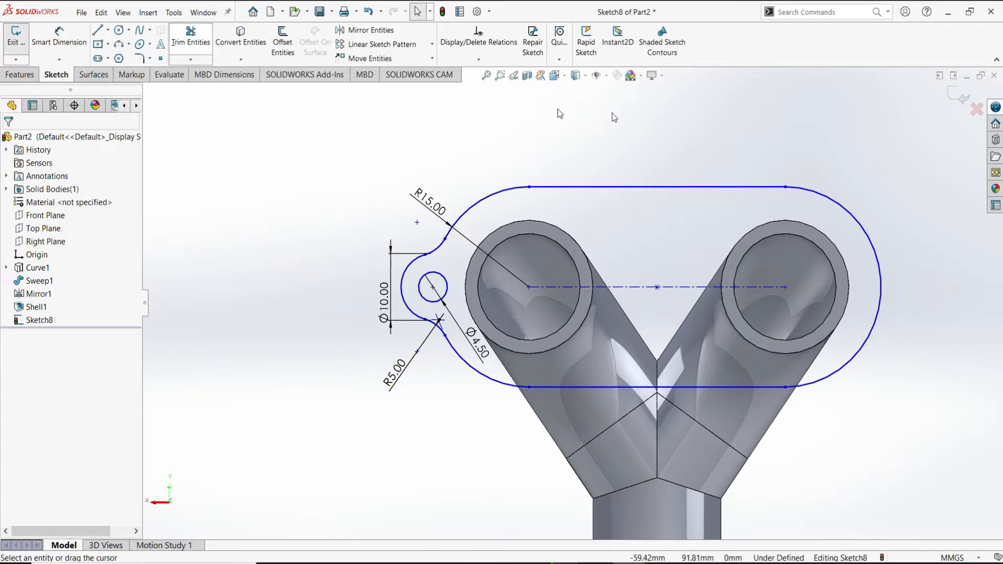
pyautogui.click(873, 266)
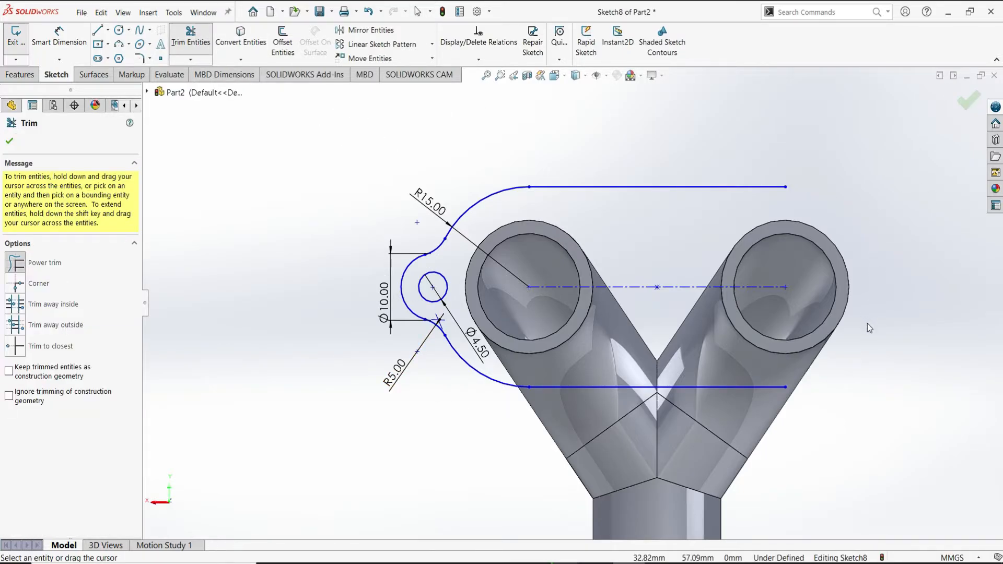
pyautogui.press('Escape')
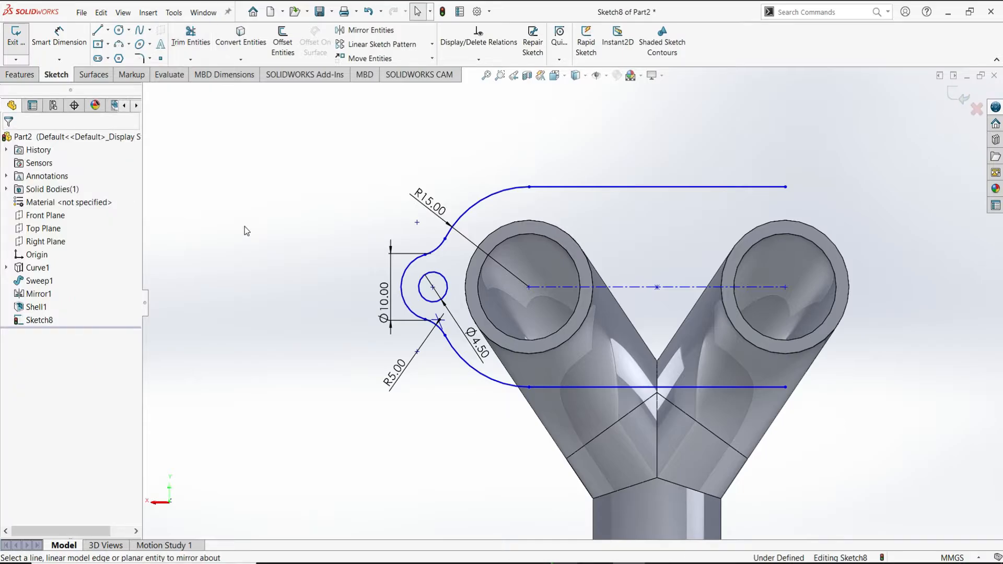
# Draw a vertical centerline from the midpoint of the slot's horizontal centerline up past its upper edge.
pyautogui.click(108, 30)
pyautogui.click(123, 56)
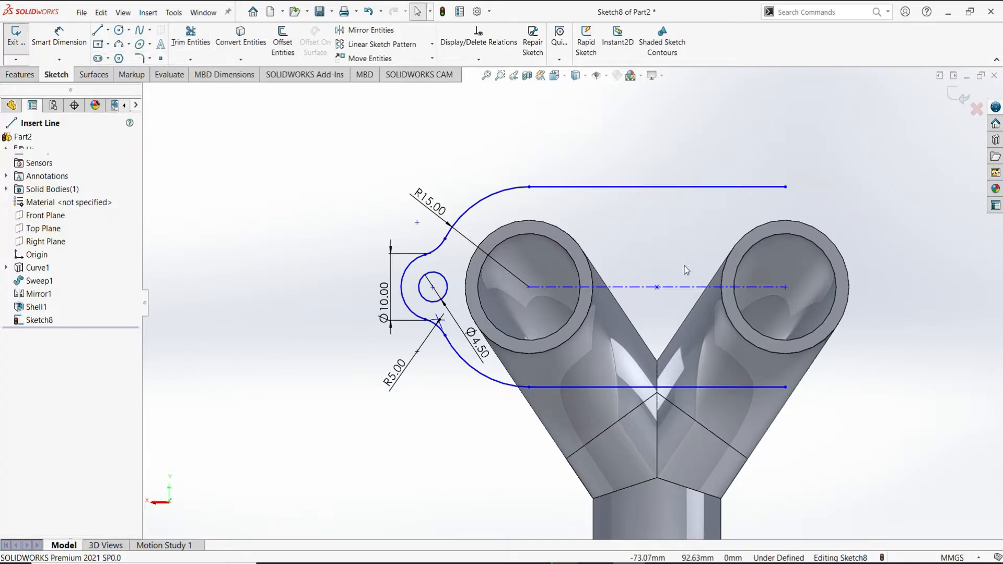
pyautogui.click(658, 287)
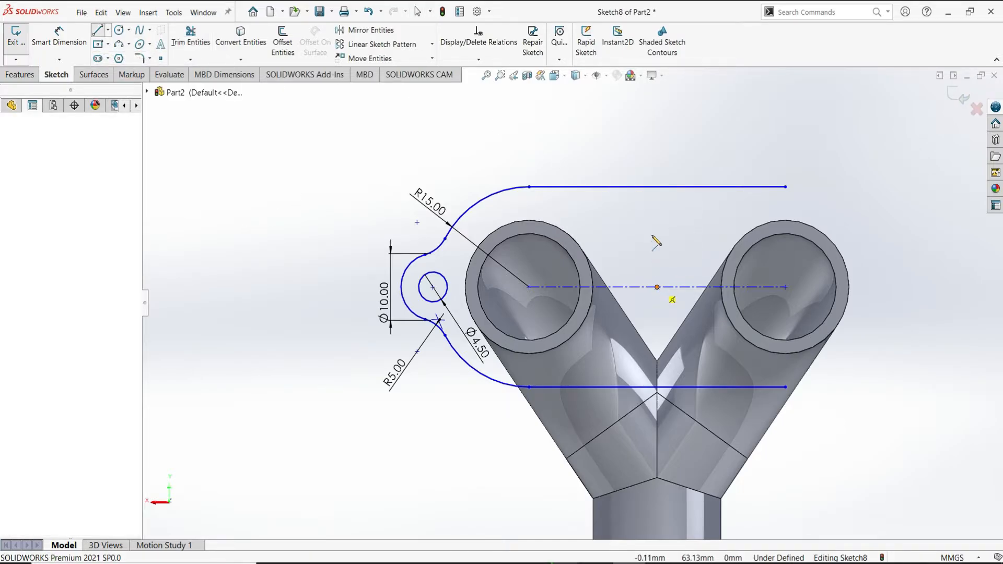
pyautogui.click(658, 168)
pyautogui.press('Escape')
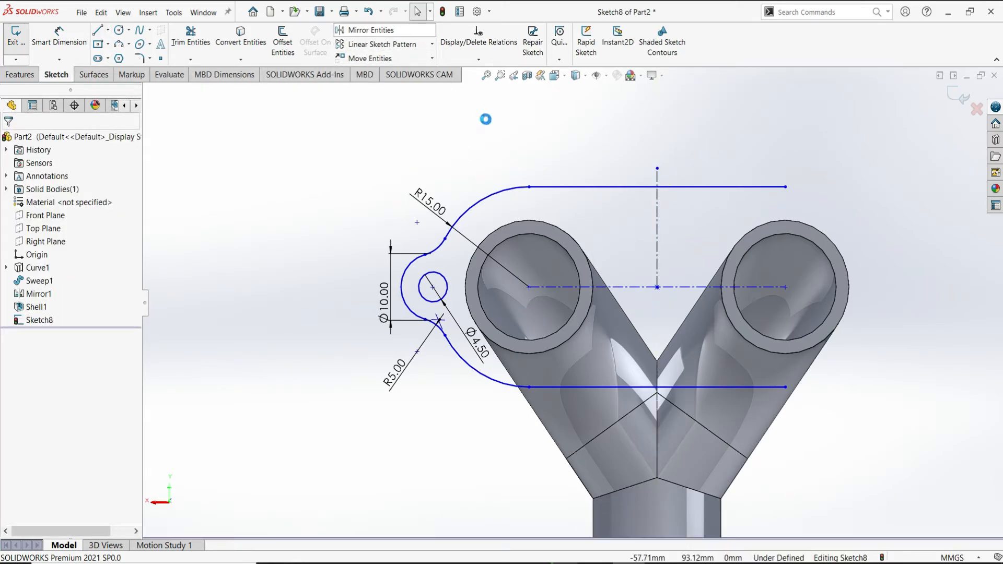
# Mirror the slot end arcs, both lug fillets, the lug arc and the 4.5 mm hole circle about the vertical centerline.
pyautogui.click(364, 30)
pyautogui.click(496, 193)
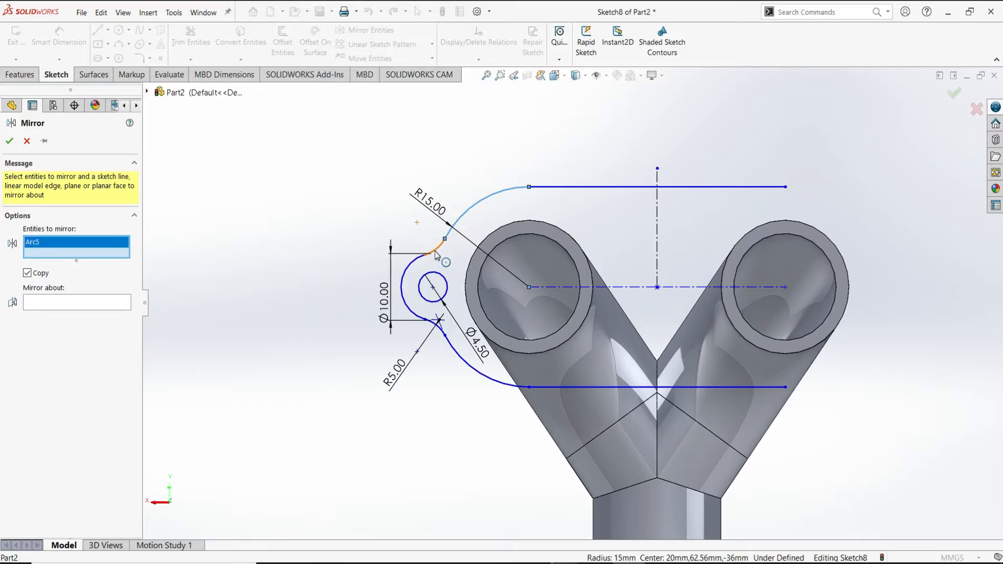
pyautogui.click(409, 270)
pyautogui.click(430, 319)
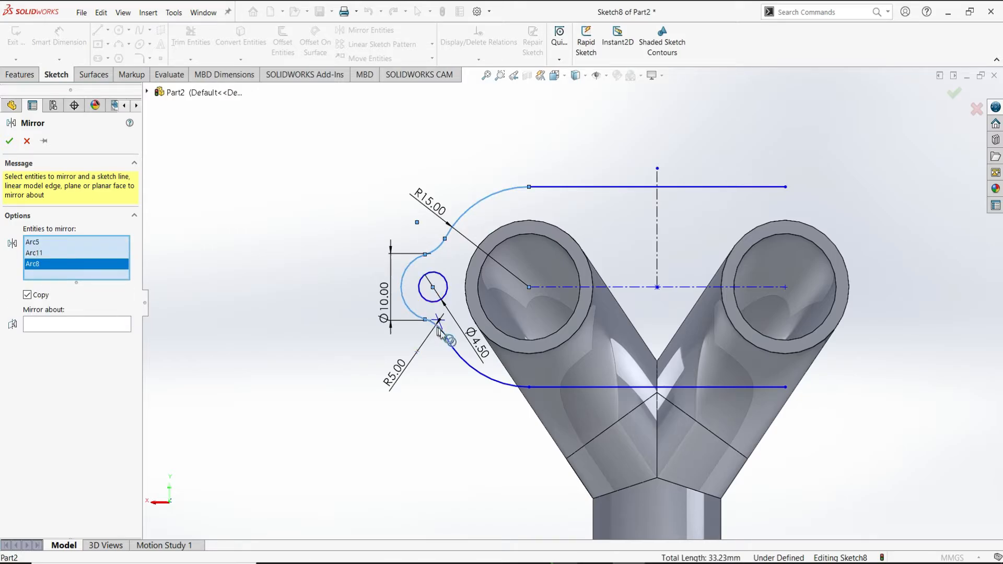
pyautogui.click(443, 337)
pyautogui.click(449, 291)
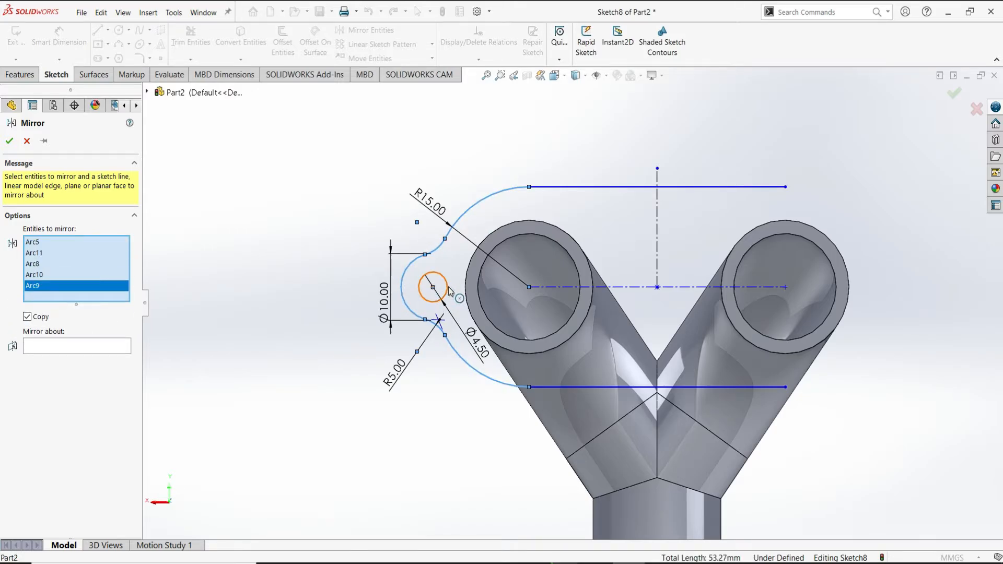
pyautogui.click(449, 290)
pyautogui.click(64, 361)
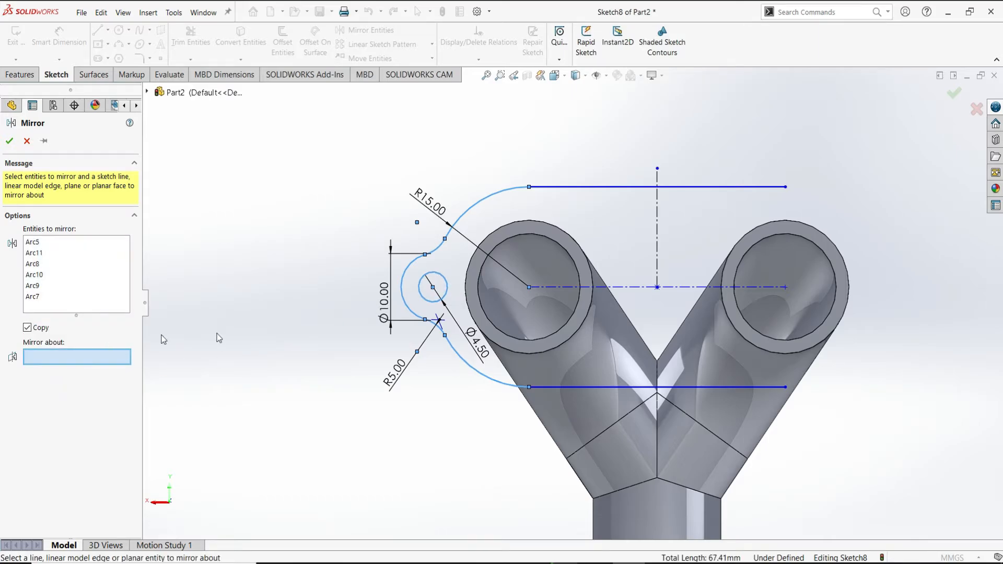
pyautogui.click(658, 231)
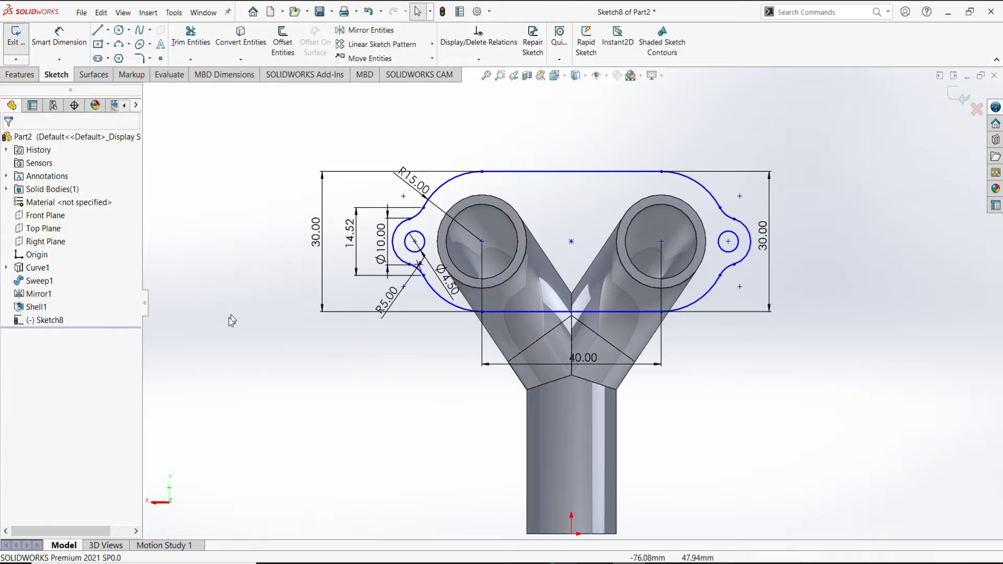
# Extrude the flange sketch 6 mm blind in the reversed direction, merged with the pipe body.
pyautogui.click(21, 74)
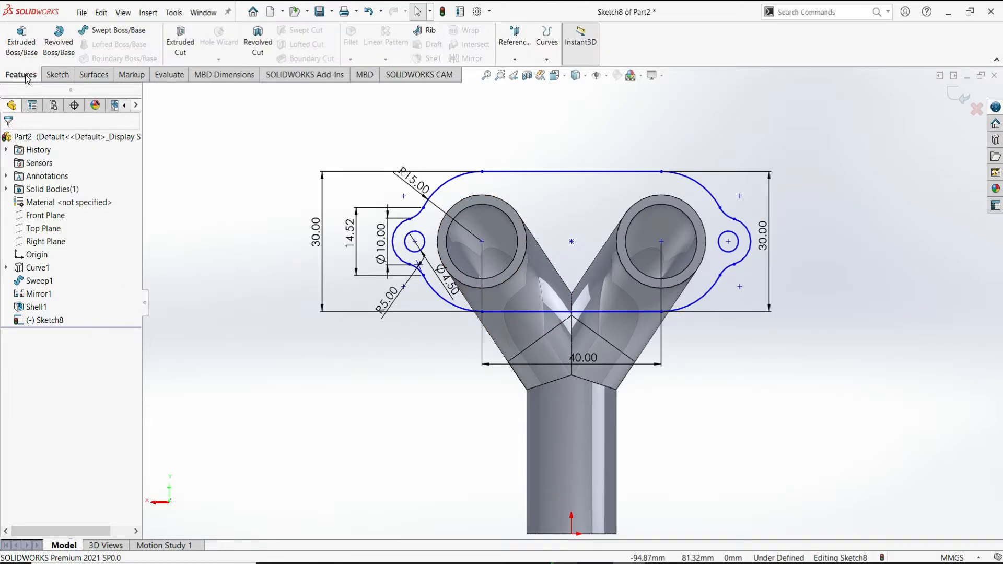
pyautogui.click(22, 49)
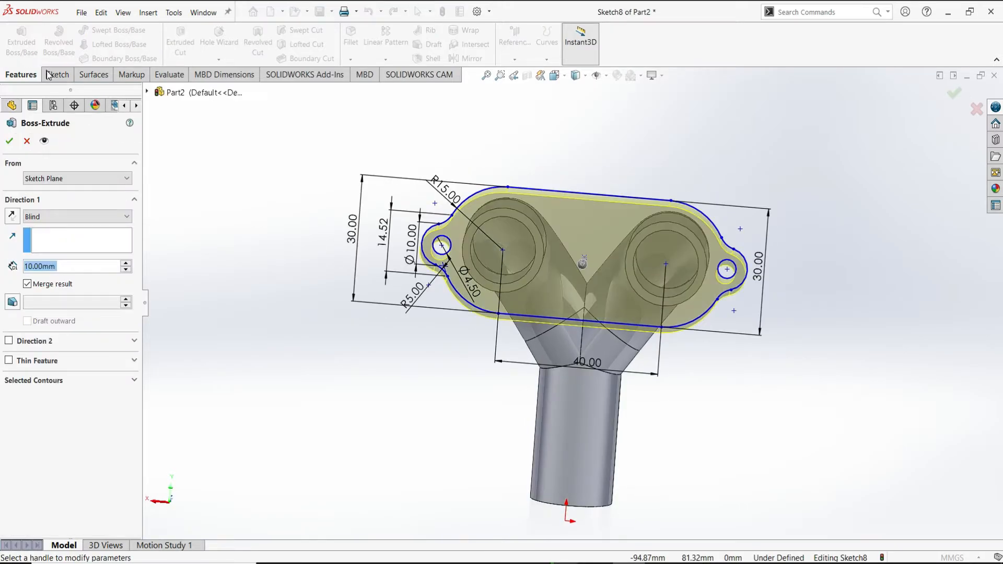
pyautogui.click(13, 216)
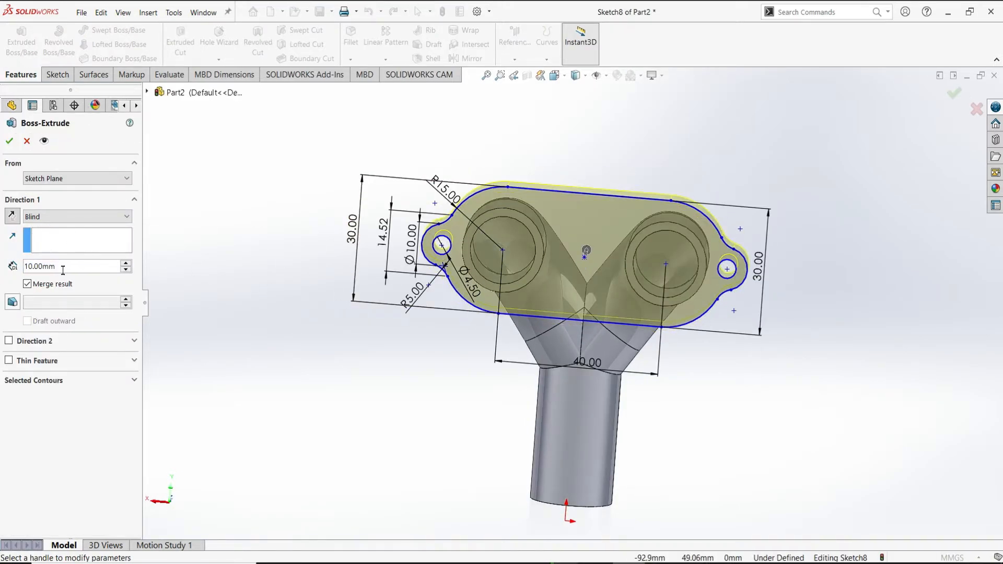
pyautogui.write('6')
pyautogui.press('Return')
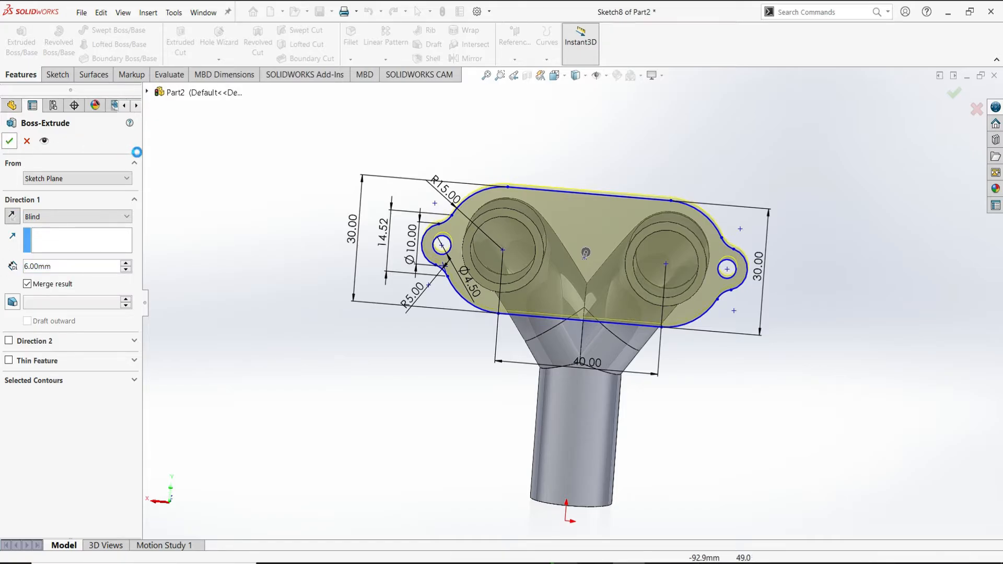
pyautogui.click(9, 141)
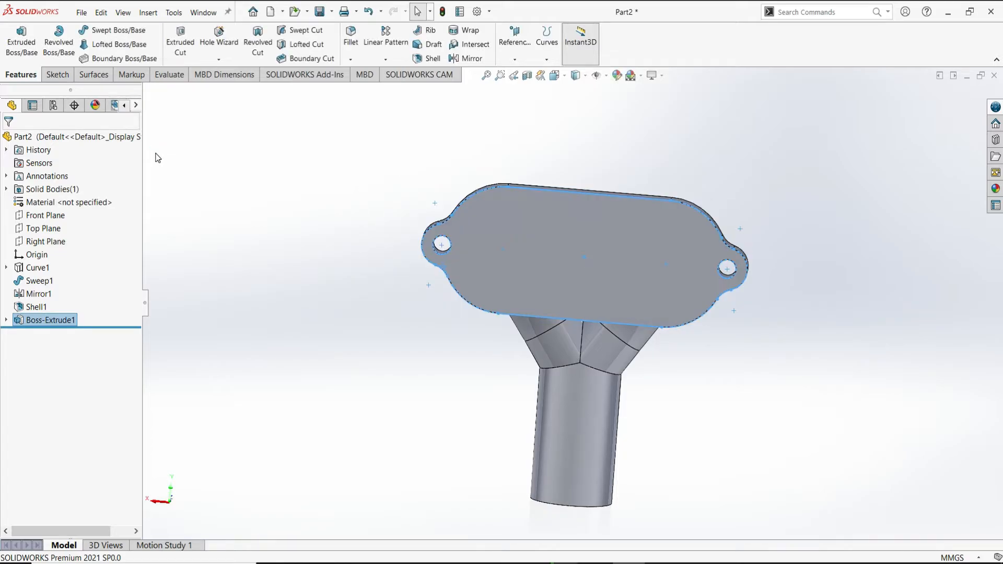
# Edit the flange sketch to convert both branch bore edges into circles, and rebuild the flange with the two openings.
pyautogui.click(6, 321)
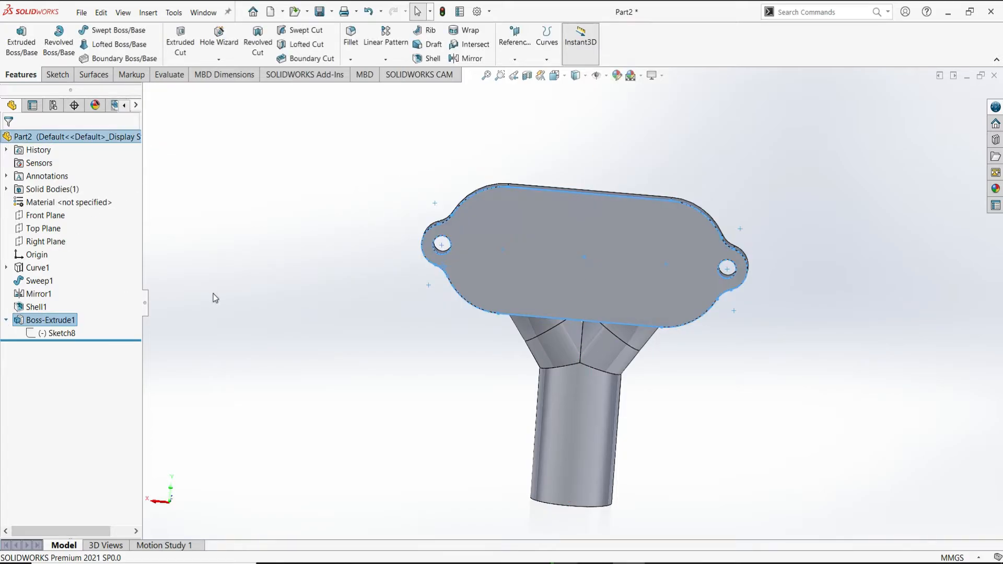
pyautogui.click(59, 337)
pyautogui.click(72, 312)
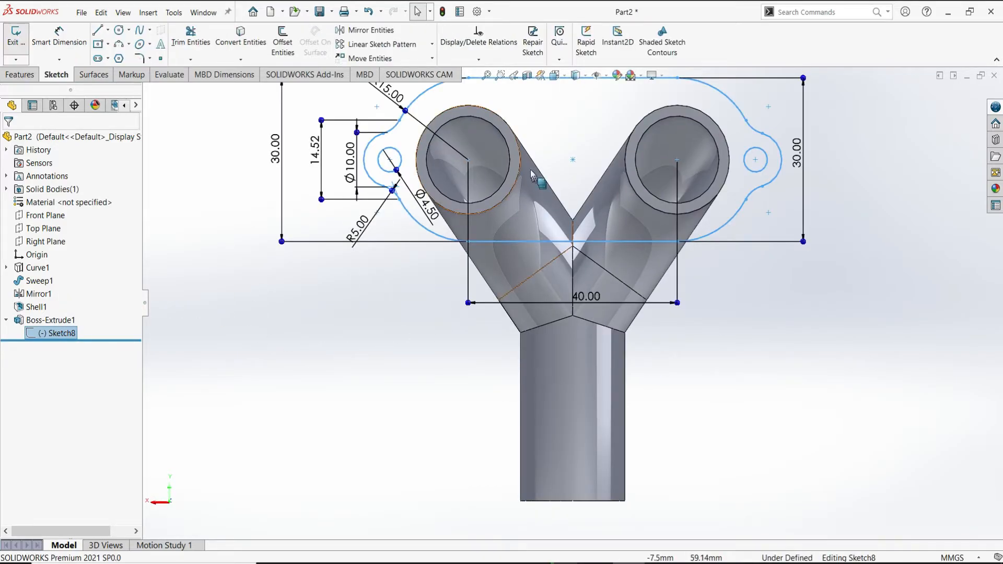
pyautogui.click(498, 134)
pyautogui.click(240, 36)
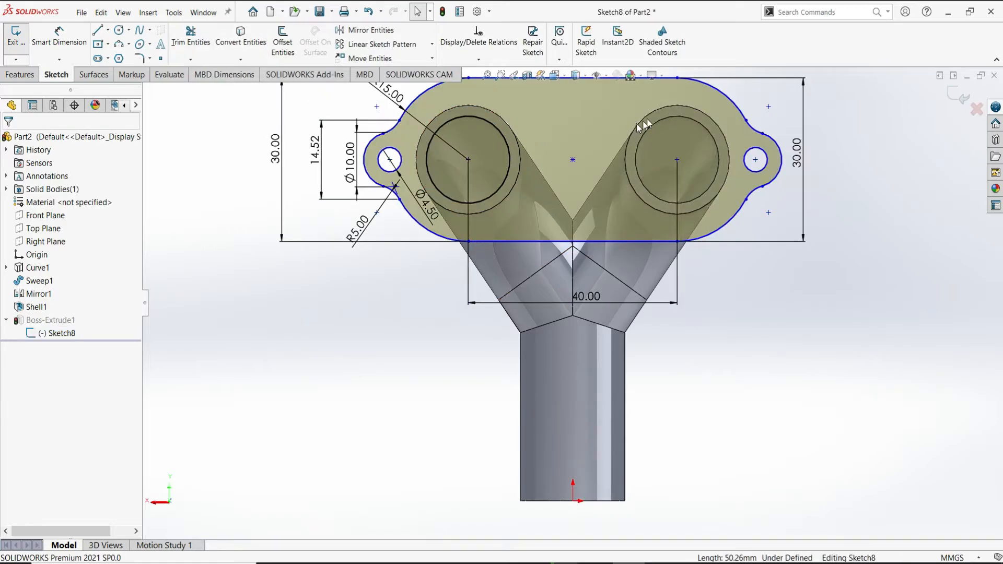
pyautogui.click(699, 122)
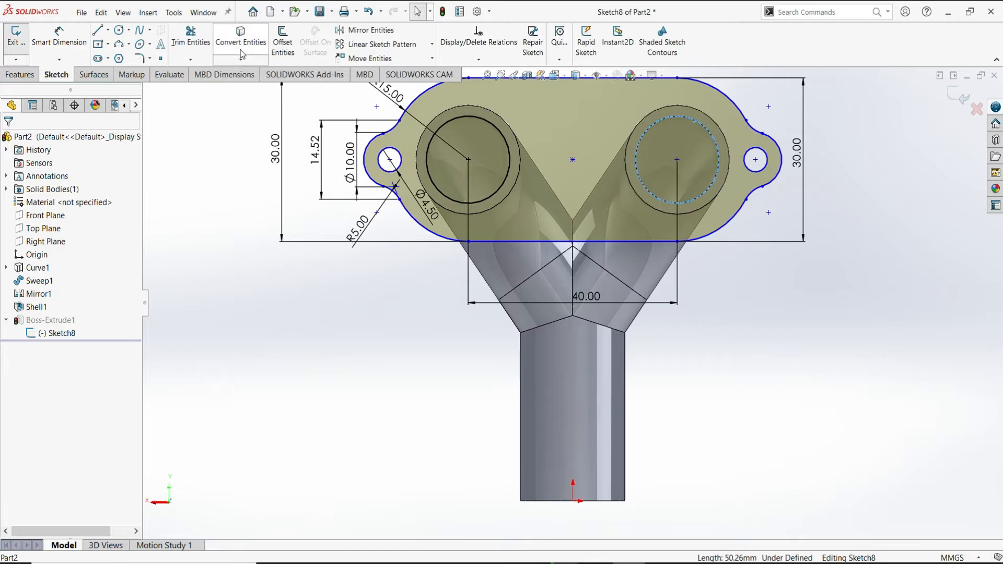
pyautogui.click(19, 48)
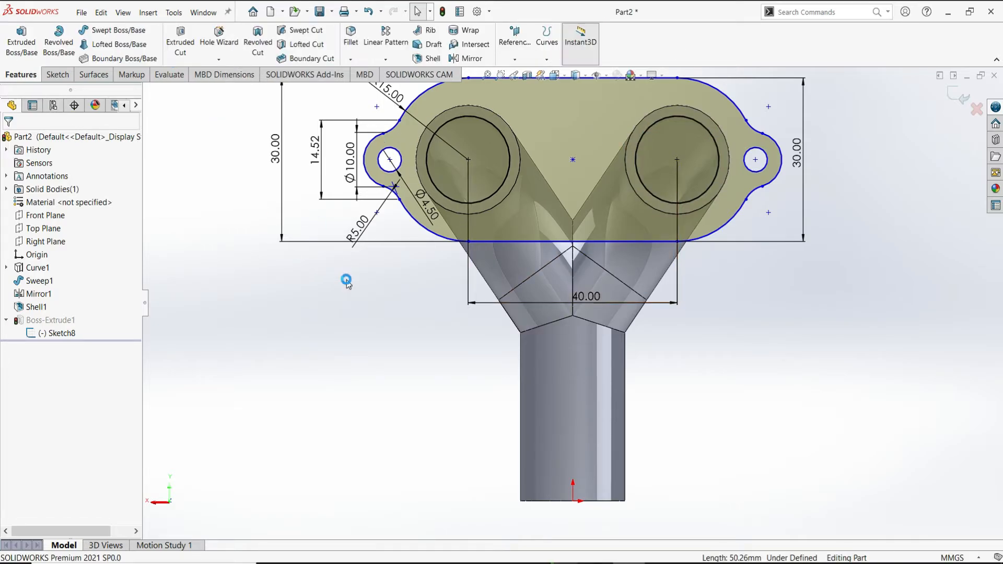
# Fillet the crotch edge between the two pipe branches with a 9.5 mm radius.
pyautogui.moveTo(878, 267); pyautogui.dragTo(918, 450, button='middle')
pyautogui.scroll(-1, 596, 348)
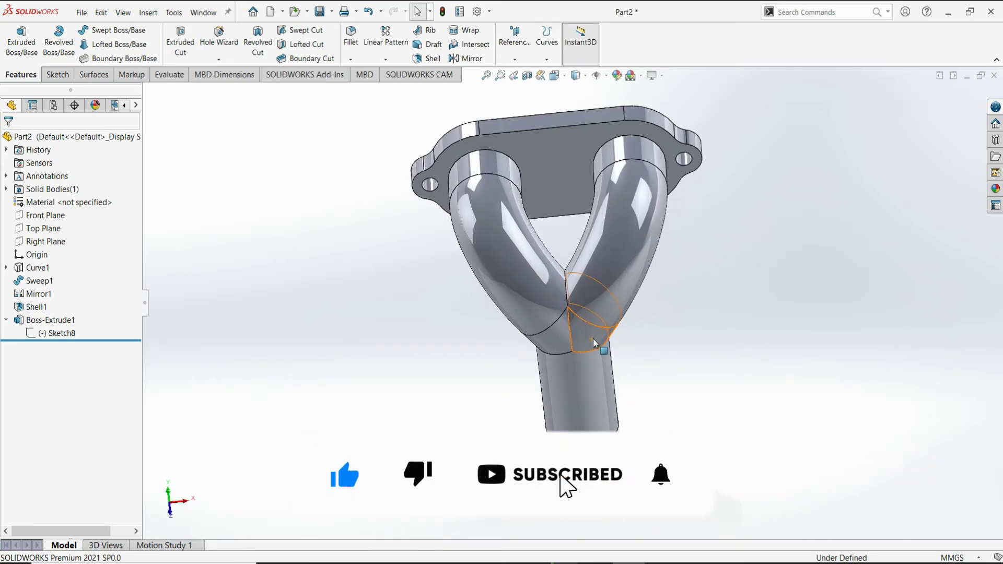
pyautogui.click(563, 279)
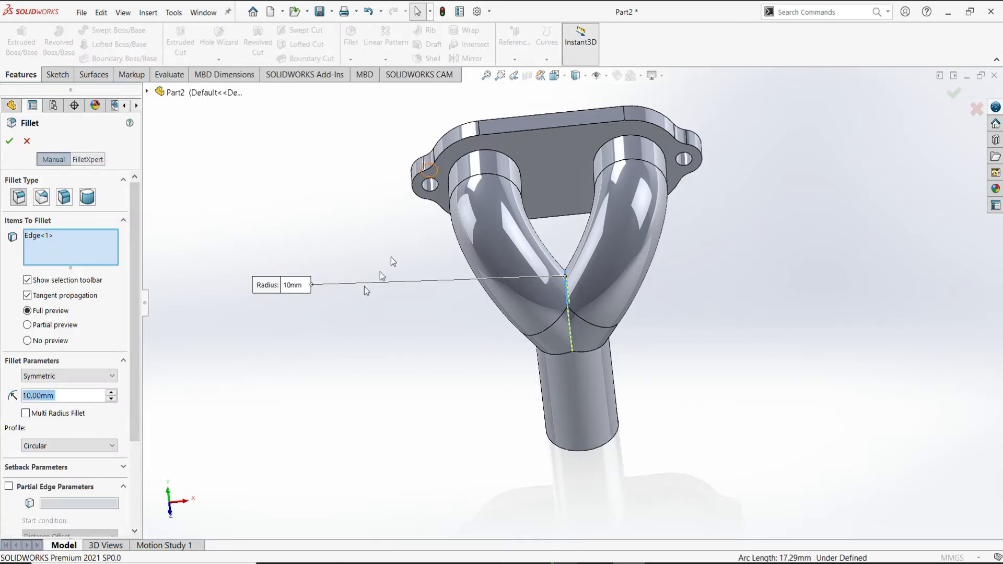
pyautogui.write('9.5')
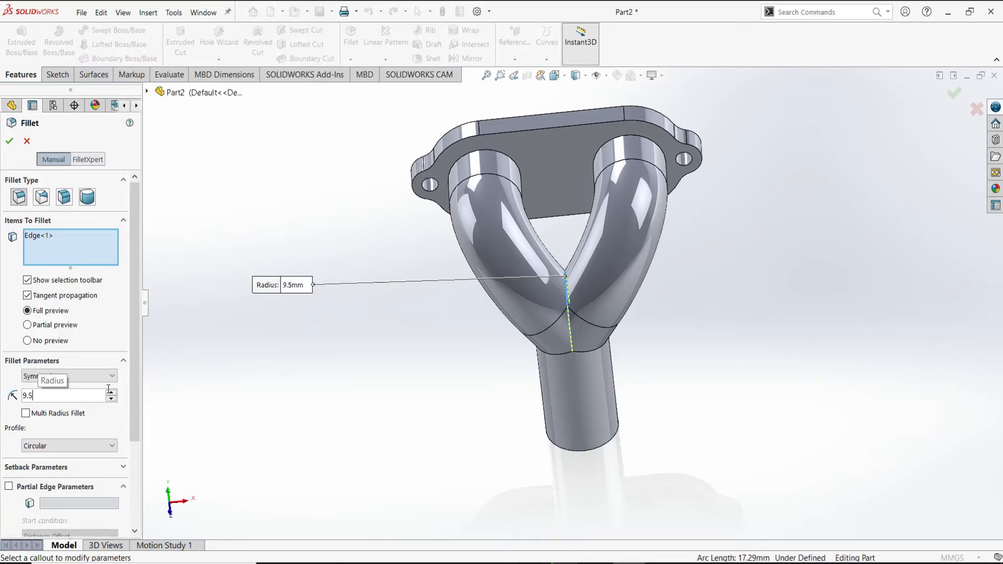
pyautogui.press('Return')
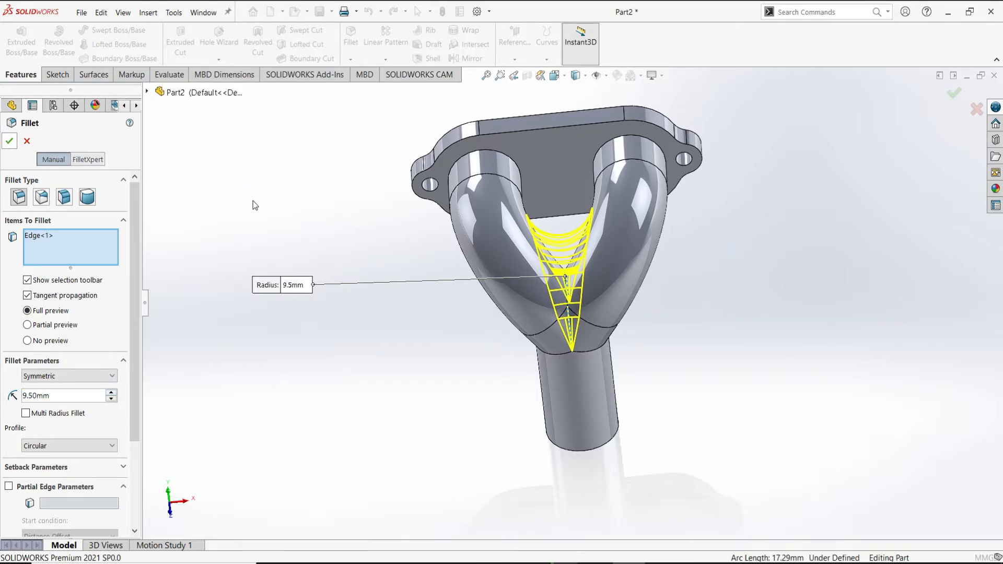
pyautogui.click(263, 243)
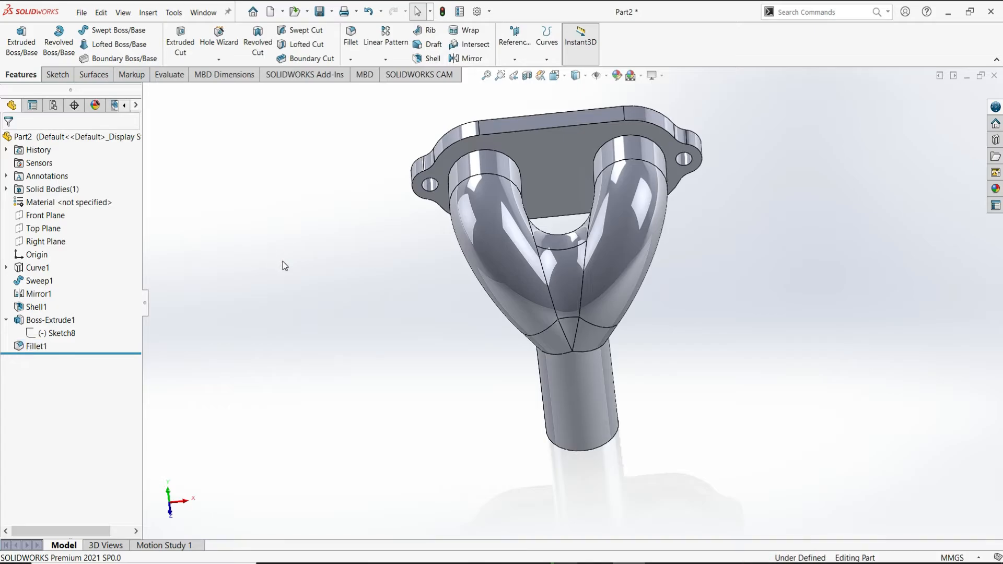
# Chamfer the two outer branch edges at the flange and the two bore edges on its face at 1 mm and 45 degrees.
pyautogui.click(459, 163)
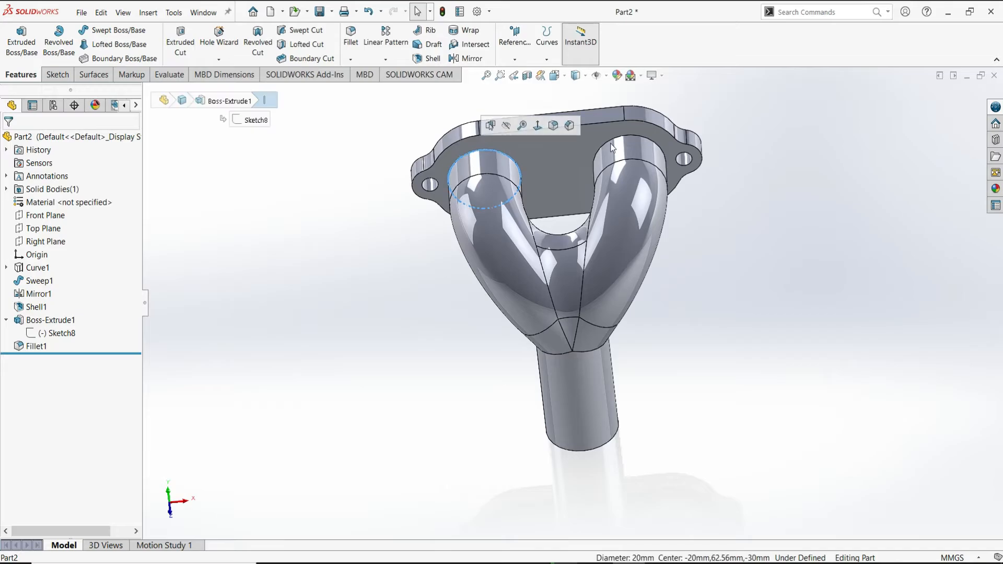
pyautogui.keyDown('ctrl'); pyautogui.click(657, 150); pyautogui.keyUp('ctrl')
pyautogui.moveTo(805, 158); pyautogui.dragTo(635, 225, button='middle')
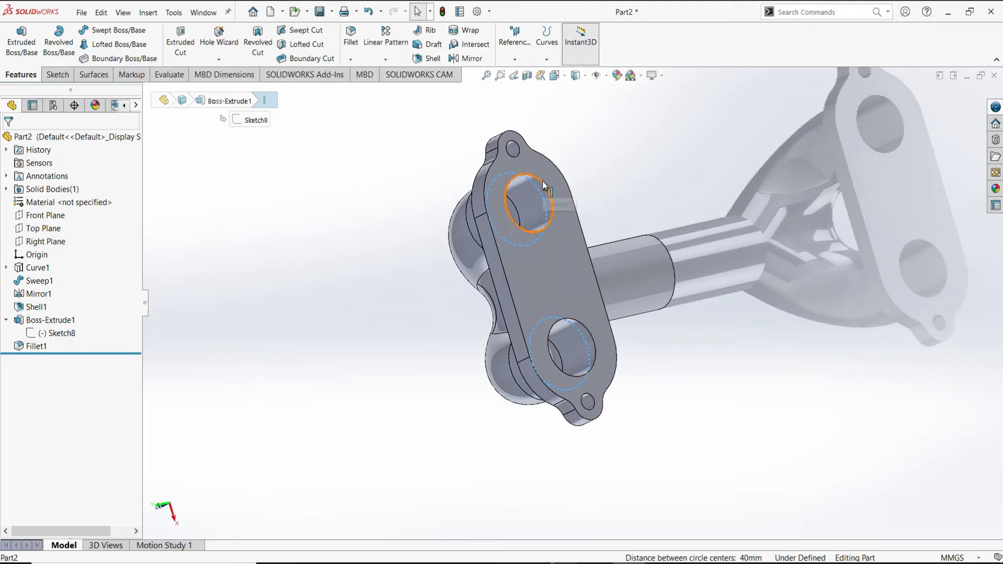
pyautogui.click(549, 199)
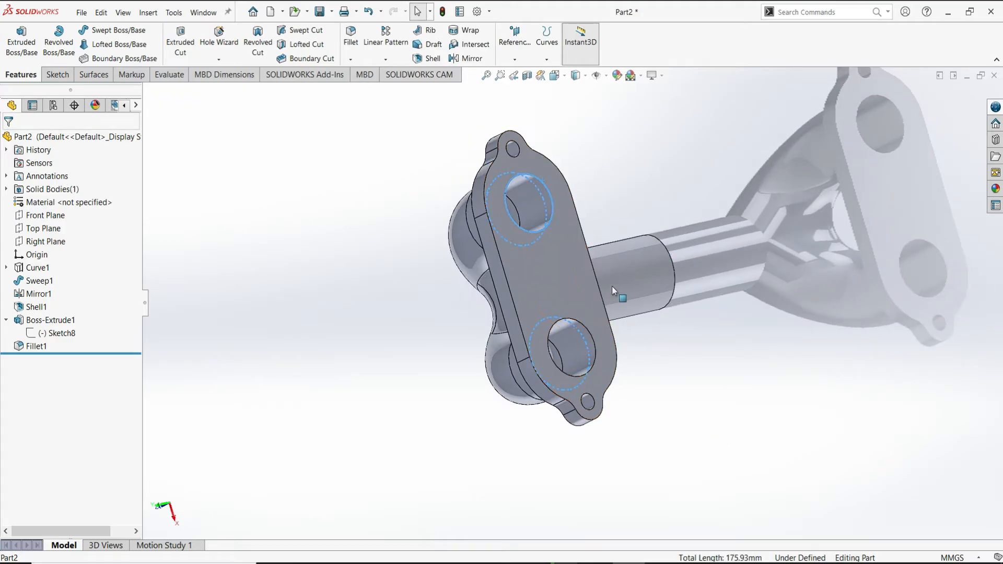
pyautogui.keyDown('ctrl'); pyautogui.click(575, 329); pyautogui.keyUp('ctrl')
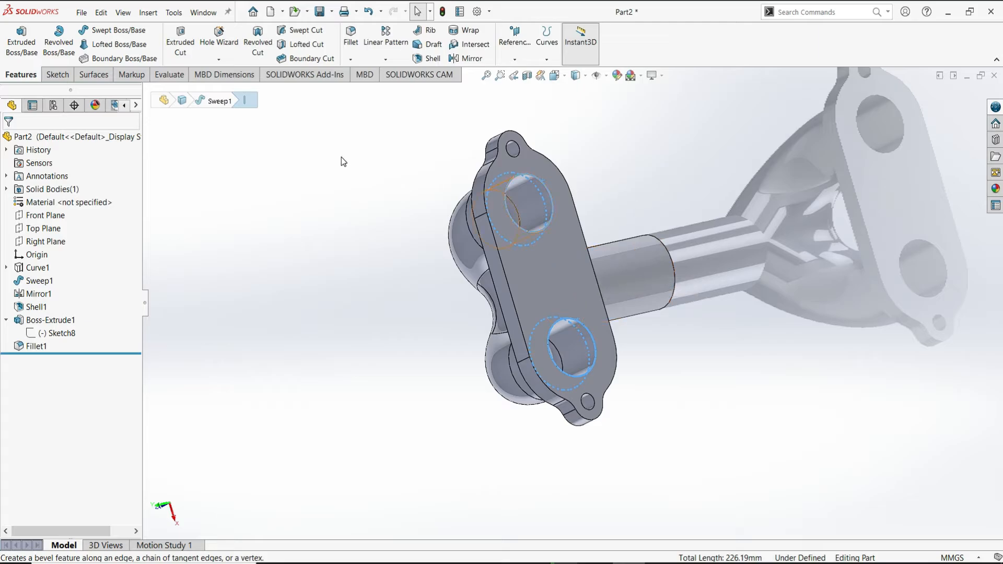
pyautogui.click(349, 61)
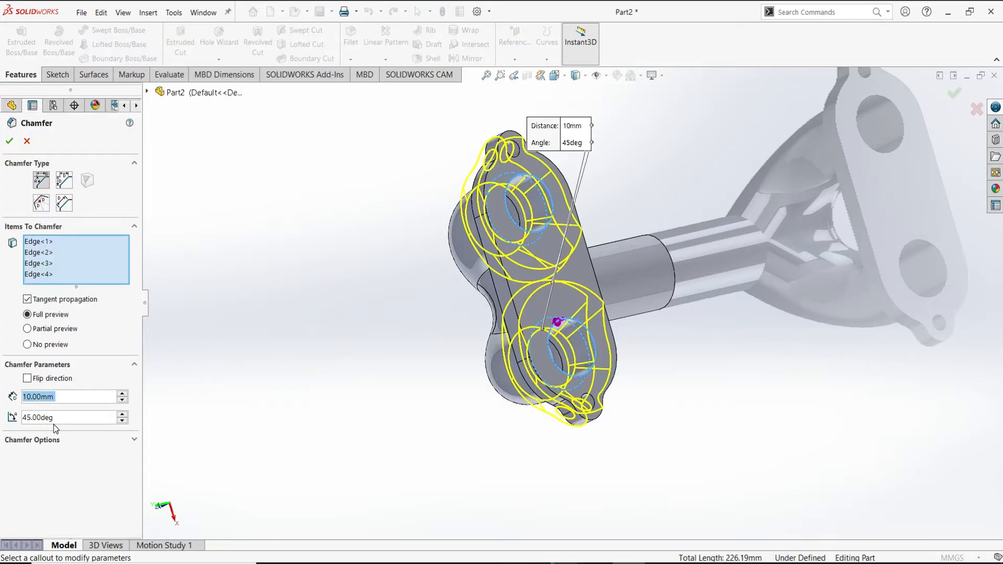
pyautogui.write('1')
pyautogui.press('Return')
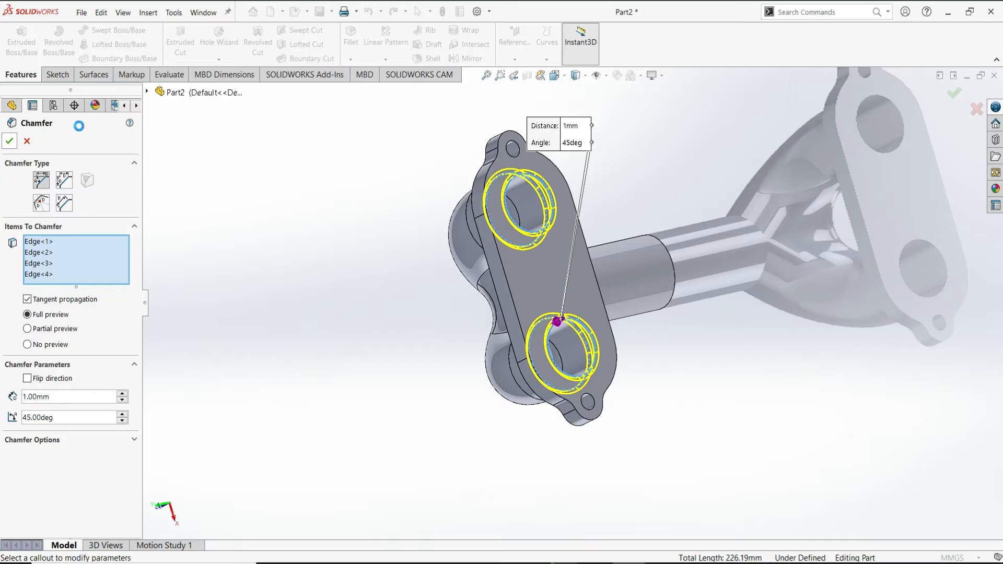
pyautogui.click(9, 141)
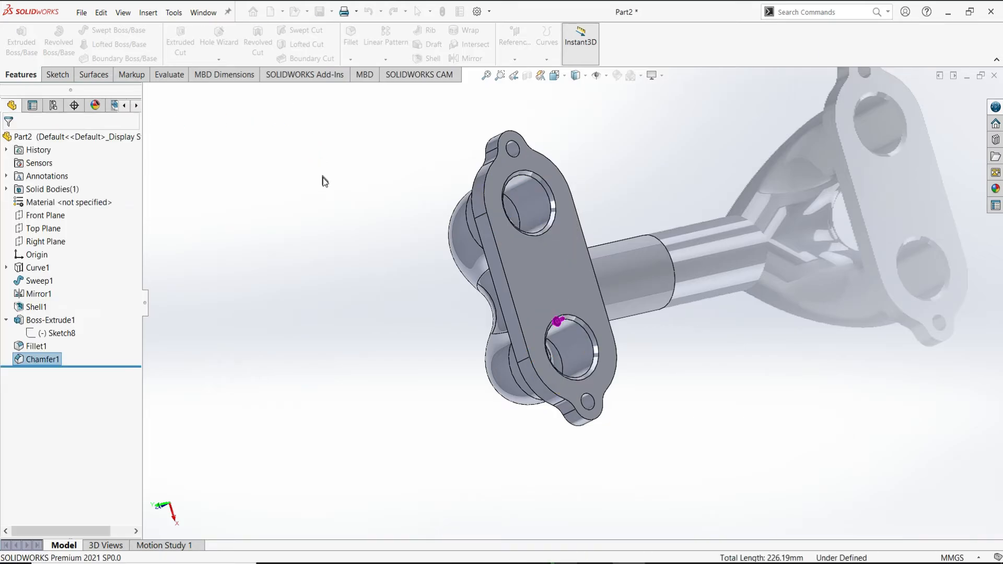
# Sketch a circle about 32 mm in diameter on the pipe stem's open end face, centred on the origin.
pyautogui.scroll(2, 527, 385)
pyautogui.moveTo(706, 338); pyautogui.dragTo(747, 172, button='middle')
pyautogui.hotkey('ctrl', '1')
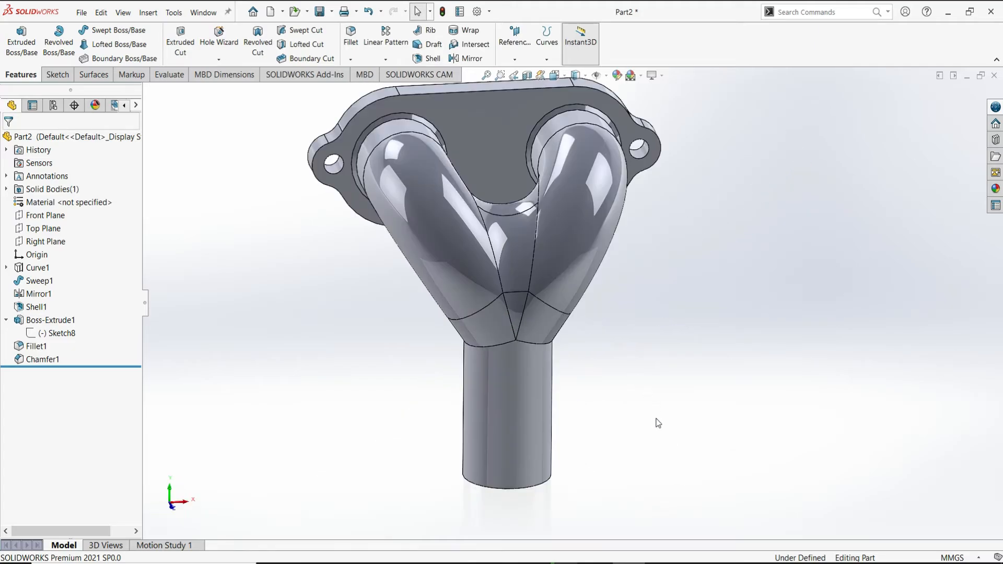
pyautogui.moveTo(601, 462); pyautogui.dragTo(583, 292, button='middle')
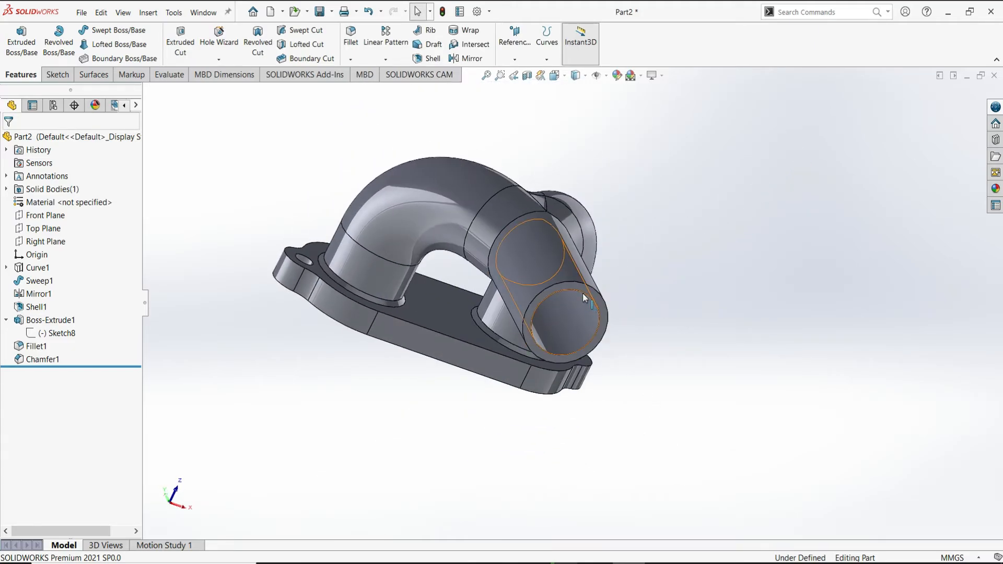
pyautogui.click(583, 292)
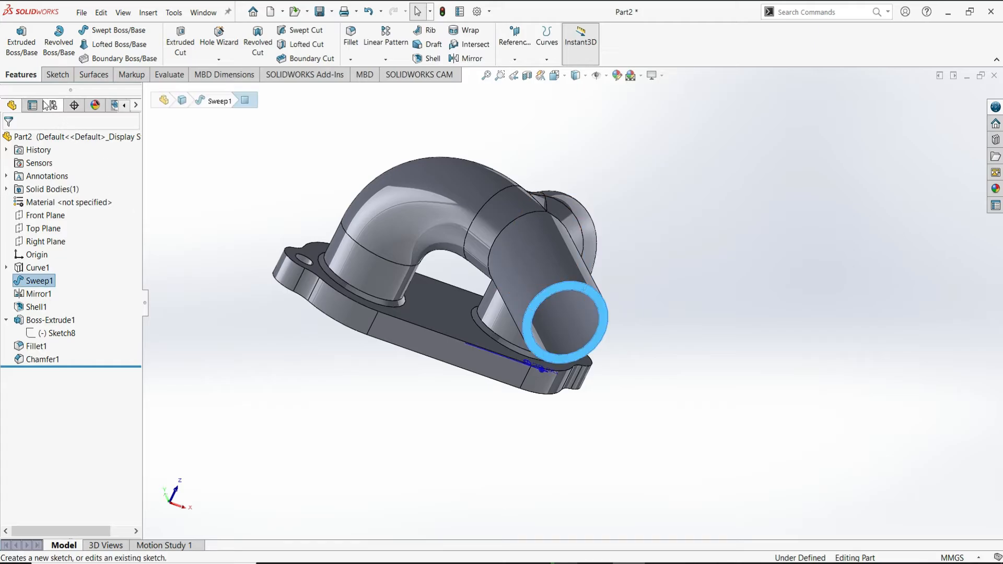
pyautogui.click(58, 74)
pyautogui.click(15, 37)
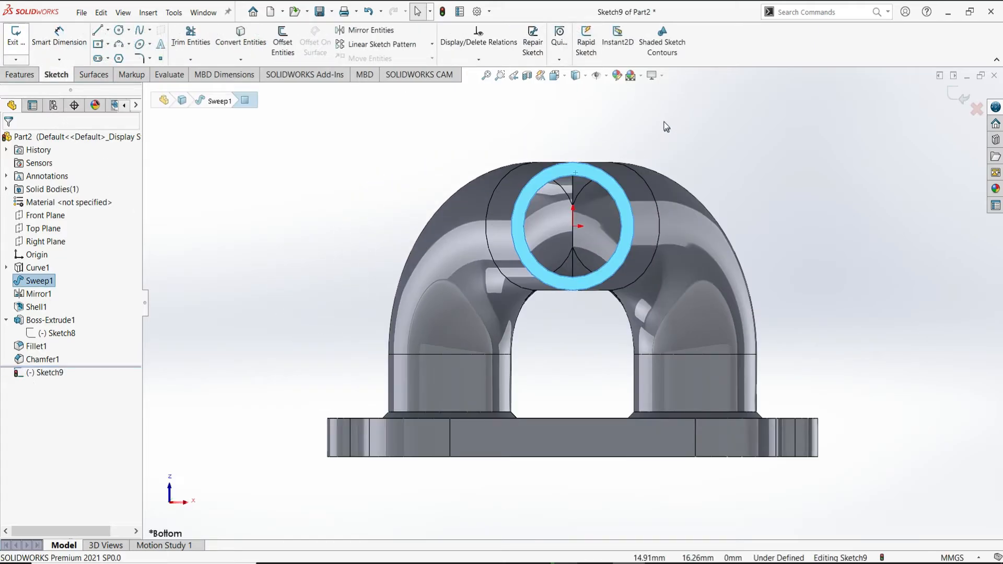
pyautogui.click(554, 99)
pyautogui.click(120, 30)
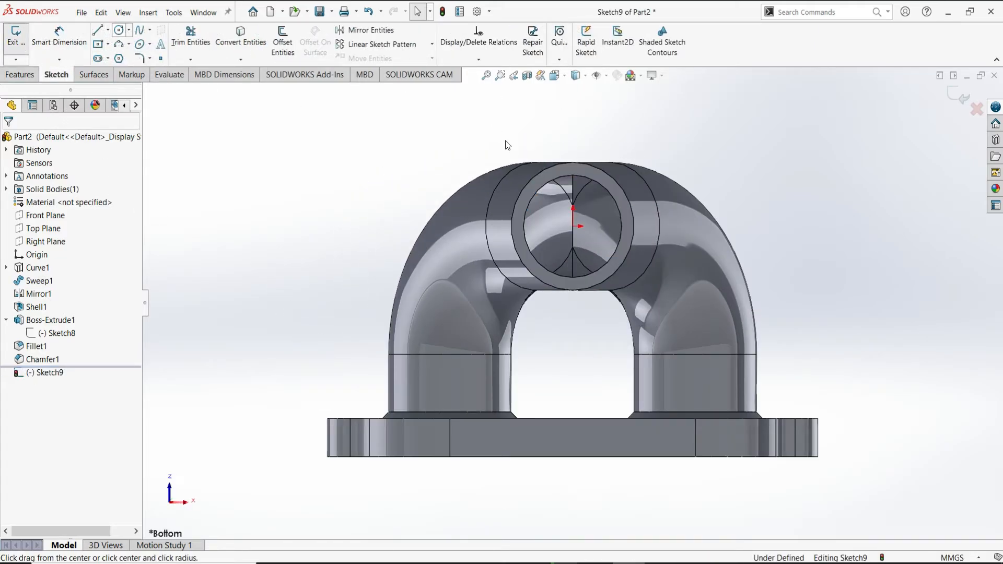
pyautogui.click(572, 226)
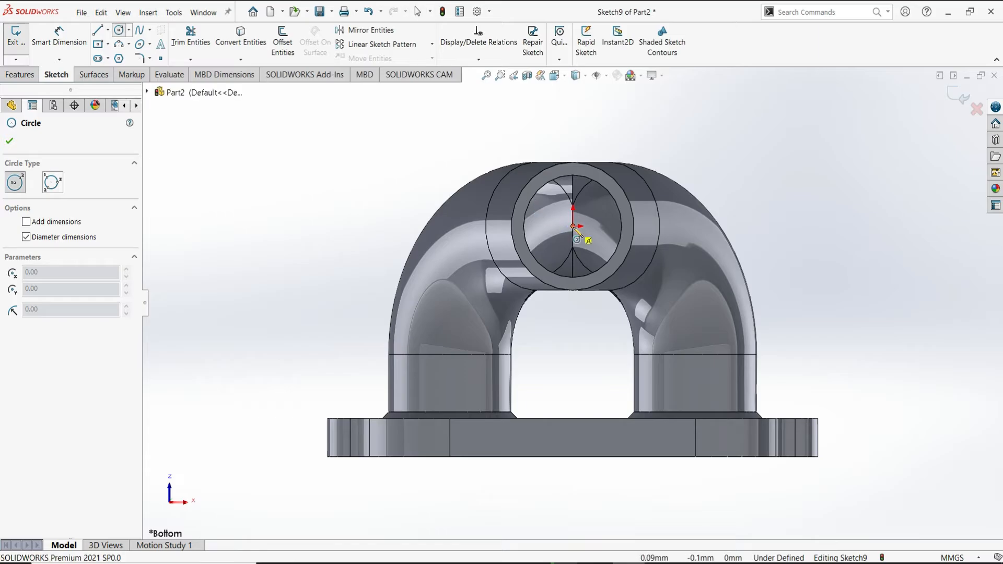
pyautogui.click(650, 164)
pyautogui.press('Escape')
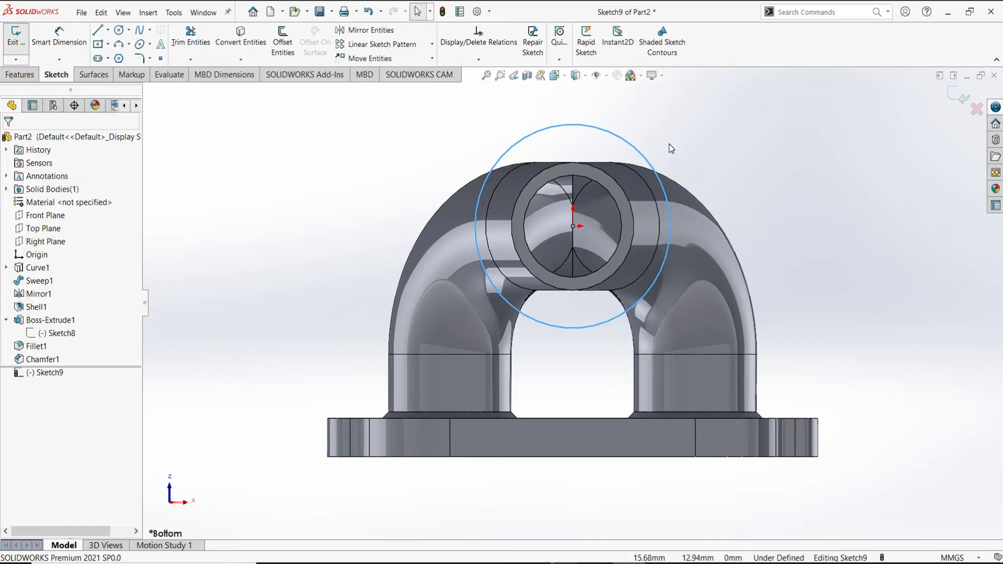
# Dimension the circle on the stem's end face to a 25 mm diameter.
pyautogui.click(59, 37)
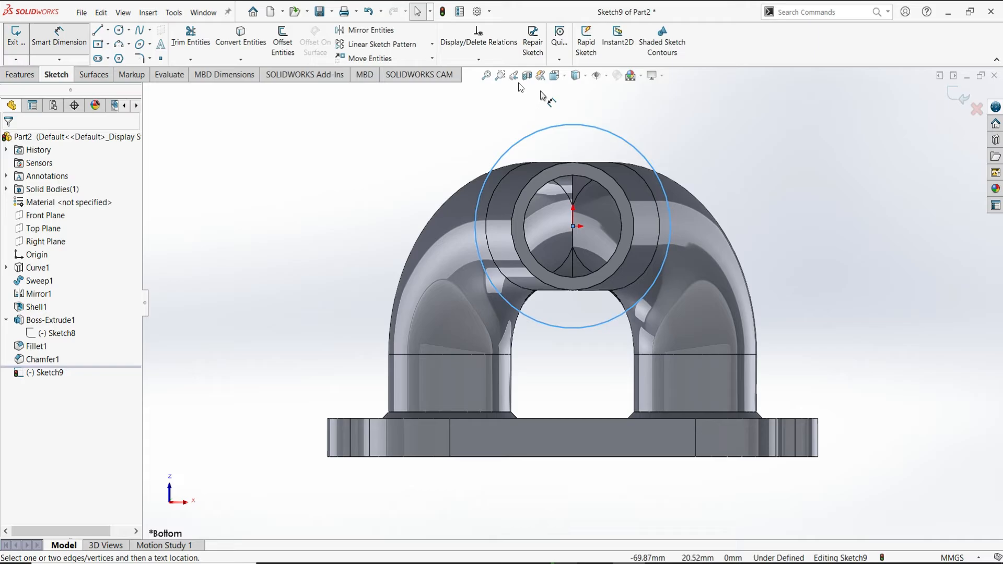
pyautogui.click(639, 153)
pyautogui.click(661, 140)
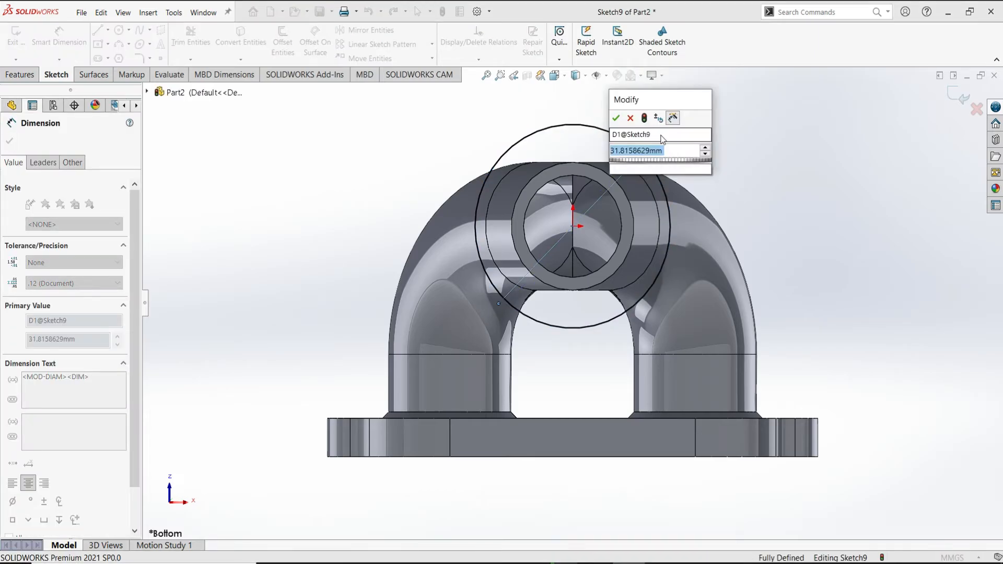
pyautogui.write('25')
pyautogui.press('Return')
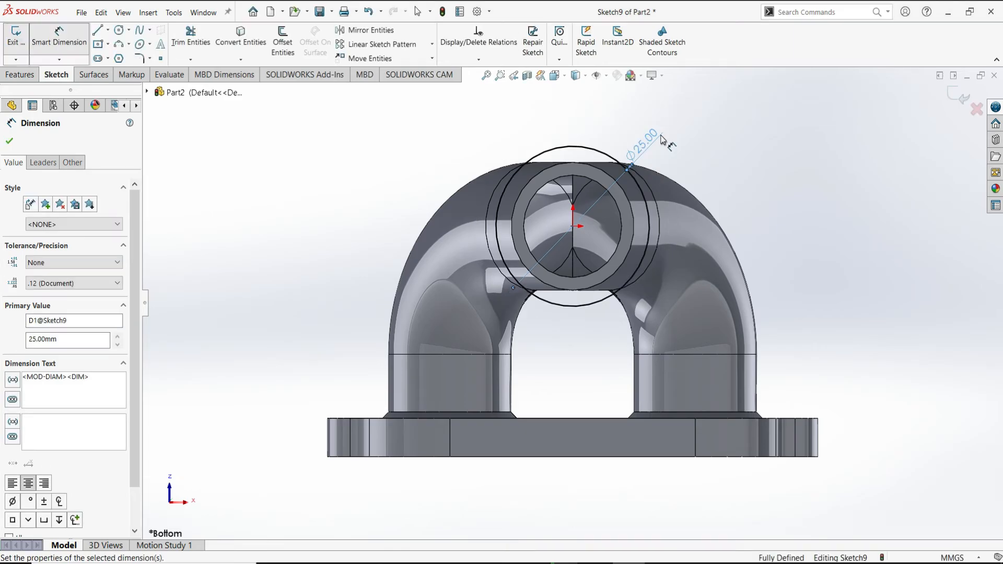
pyautogui.click(8, 145)
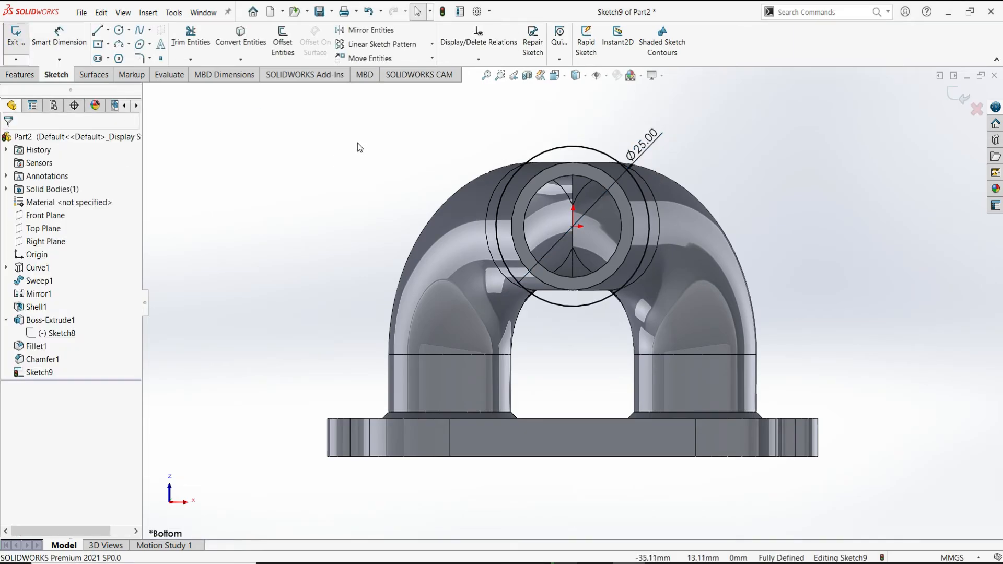
# Extrude the circle 5 mm blind from a 4 mm offset start, with offset and extrusion both reversed towards the branches, merged as a collar.
pyautogui.click(20, 74)
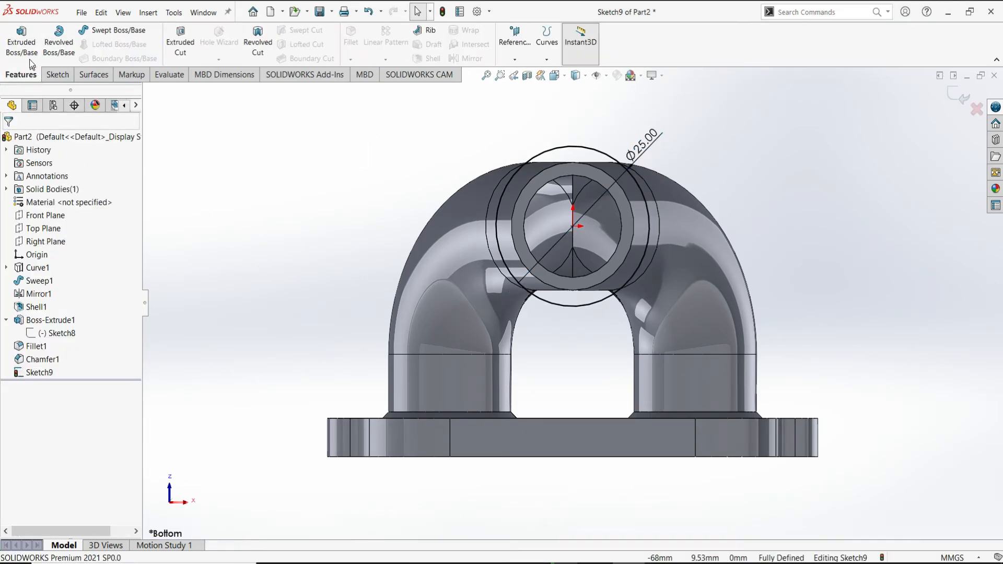
pyautogui.click(26, 53)
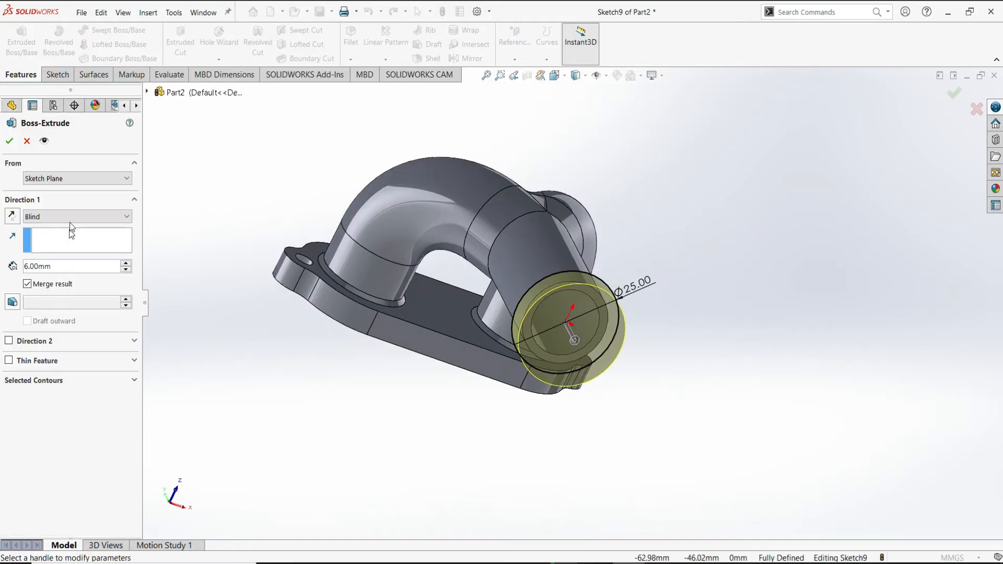
pyautogui.click(51, 178)
pyautogui.click(56, 219)
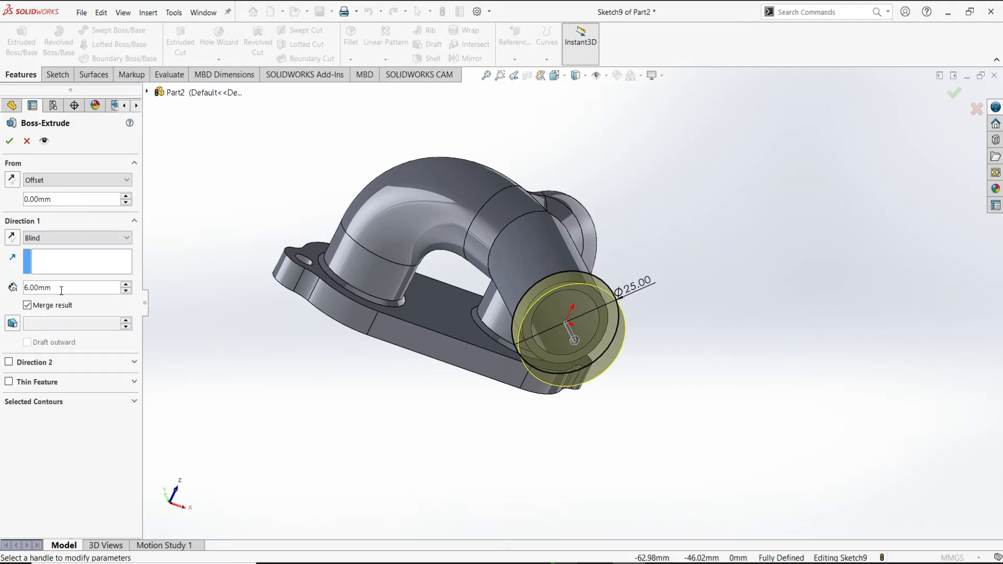
pyautogui.press('Down')
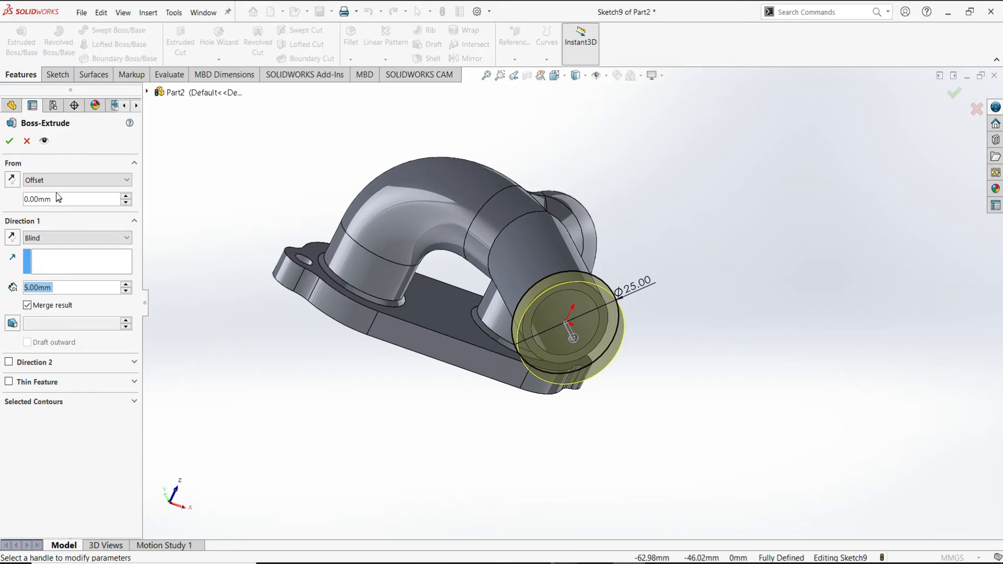
pyautogui.click(34, 204)
pyautogui.write('4')
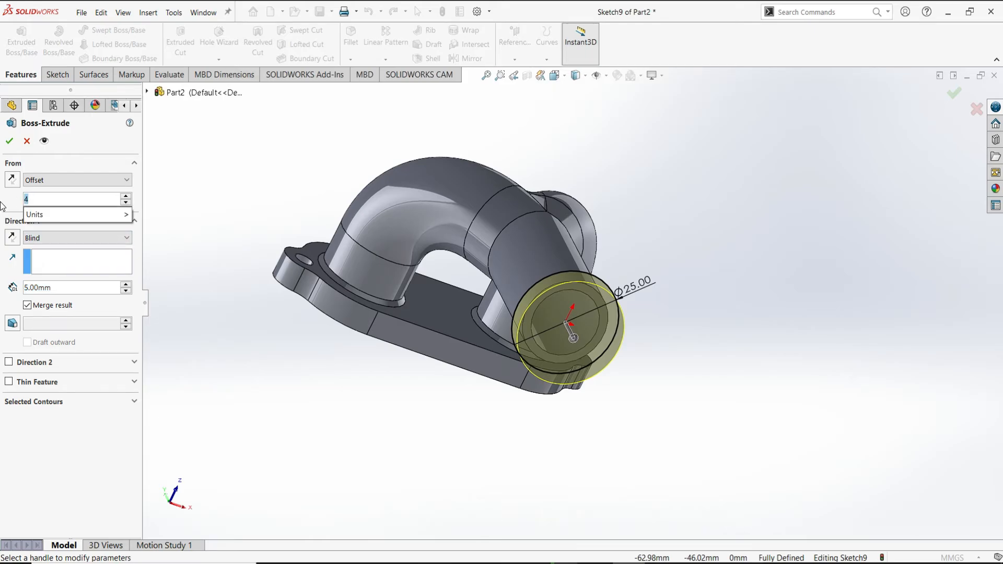
pyautogui.press('Return')
pyautogui.click(9, 181)
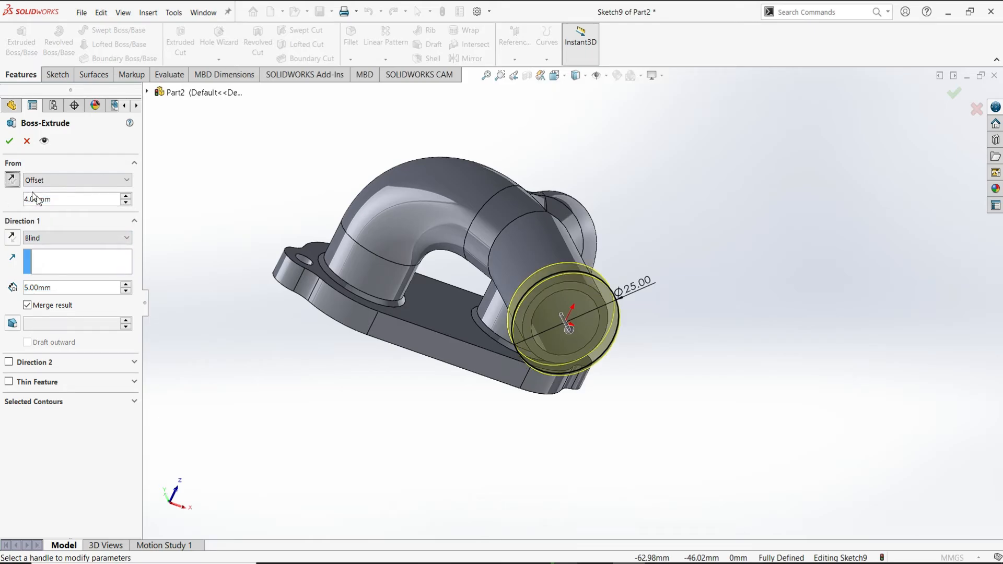
pyautogui.moveTo(648, 282); pyautogui.dragTo(684, 382, button='middle')
pyautogui.scroll(-2, 681, 402)
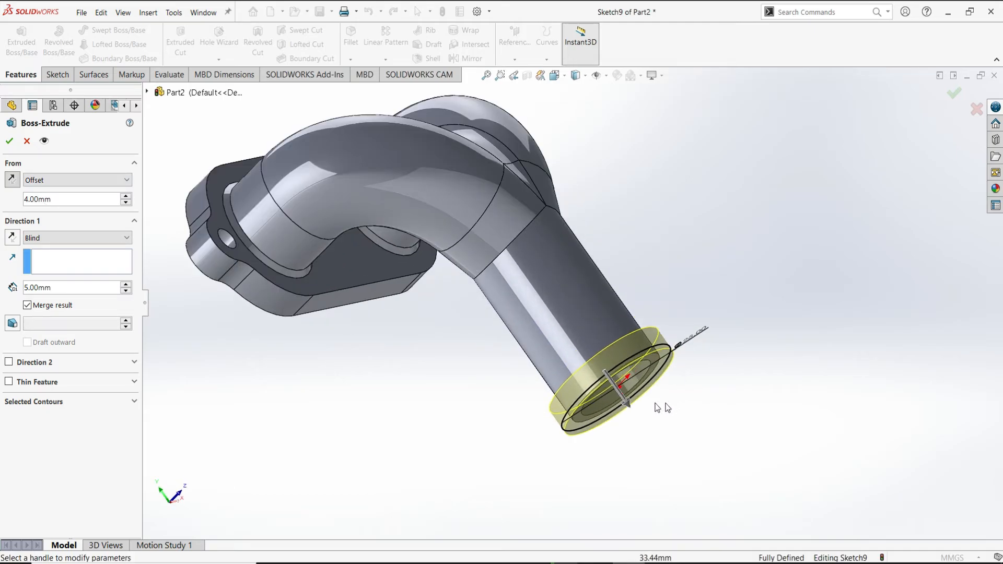
pyautogui.click(11, 238)
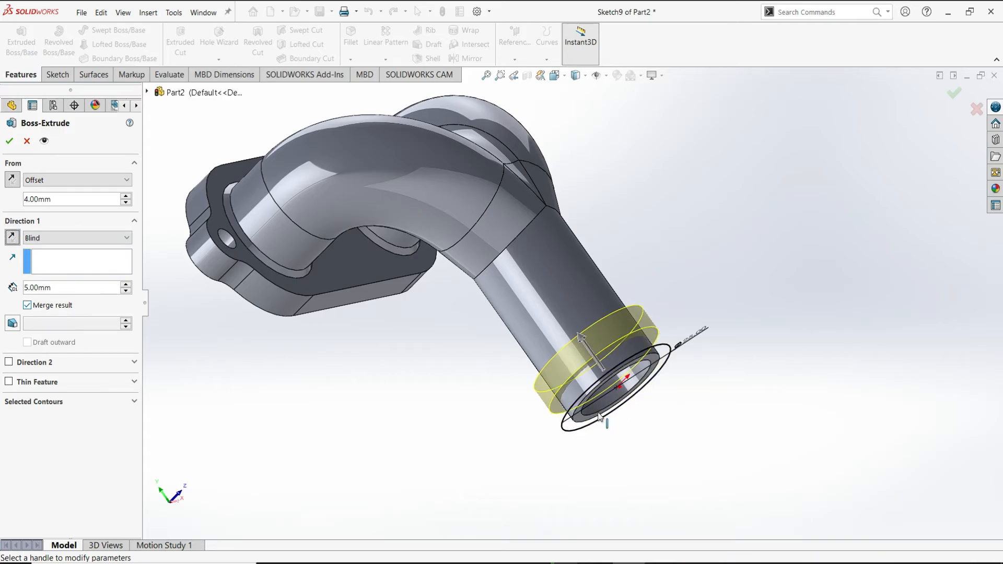
pyautogui.click(9, 141)
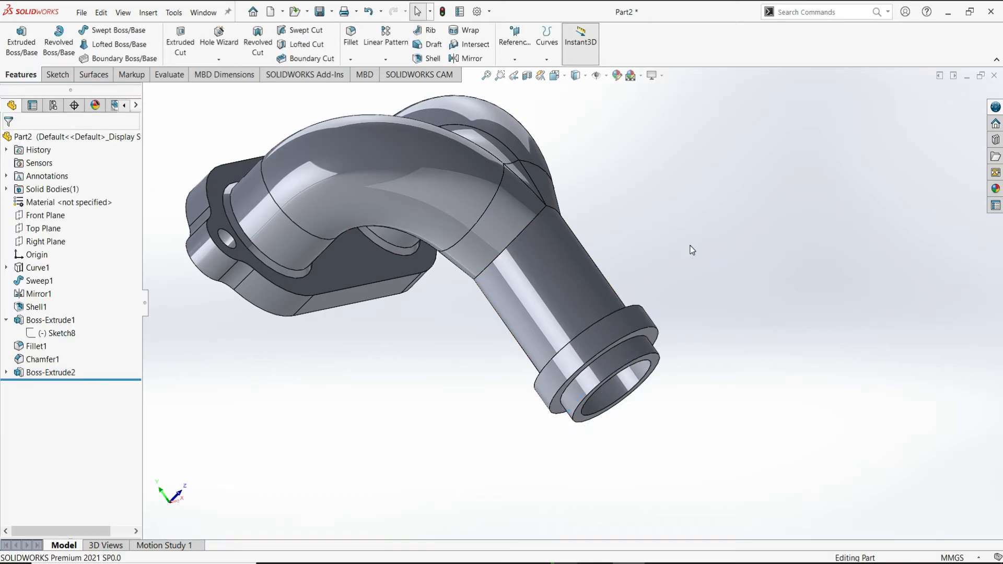
# Chamfer the edge where the collar's branch-side face meets the pipe stem at 2 mm and 45 degrees.
pyautogui.moveTo(625, 316); pyautogui.dragTo(666, 325, button='middle')
pyautogui.scroll(2, 684, 243)
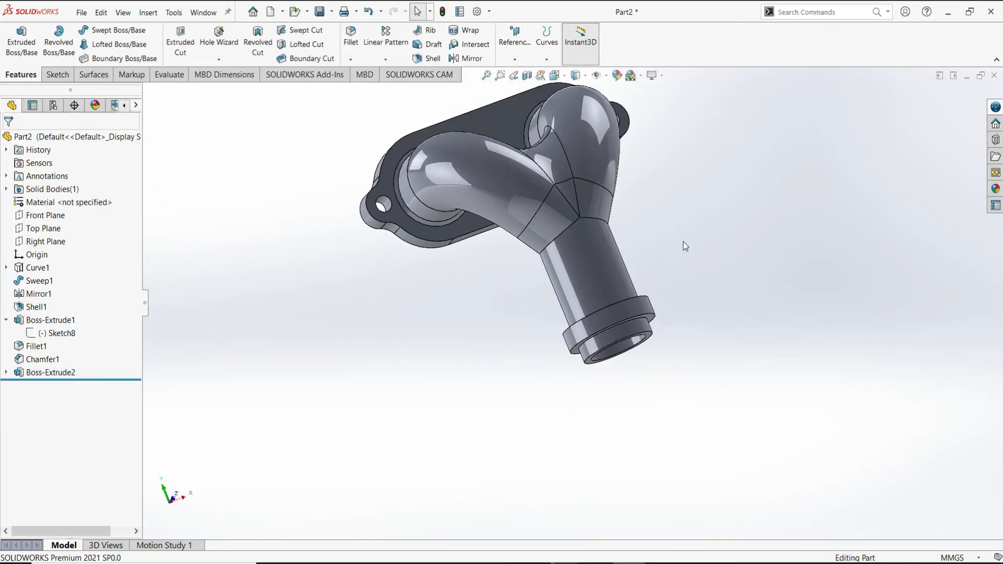
pyautogui.moveTo(684, 243); pyautogui.dragTo(699, 287, button='middle')
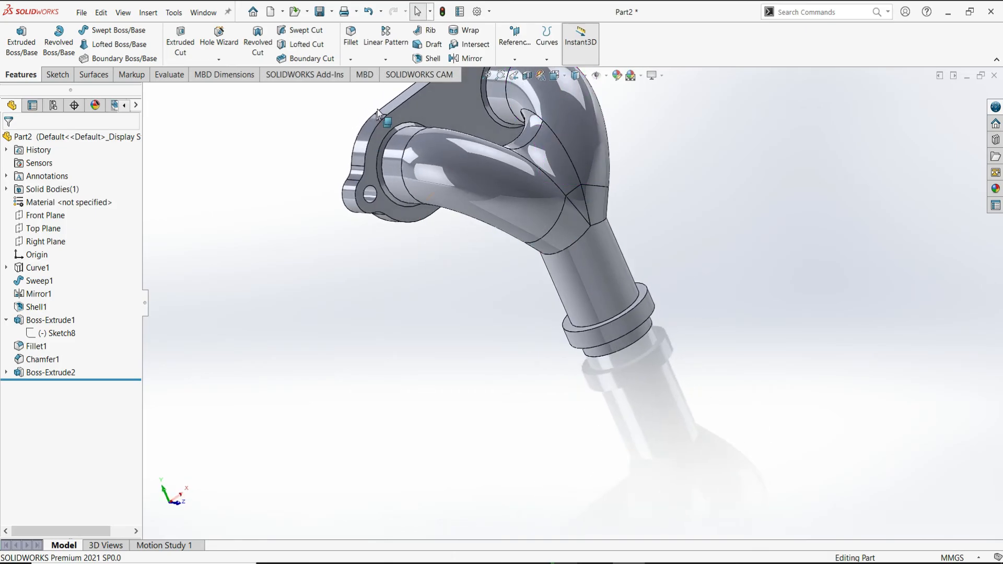
pyautogui.click(351, 60)
pyautogui.click(364, 86)
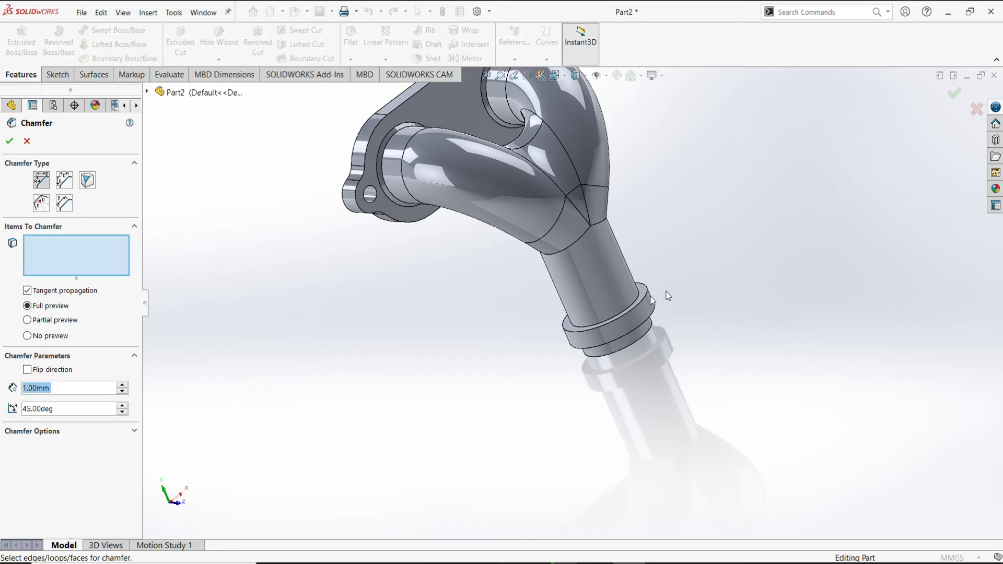
pyautogui.click(630, 310)
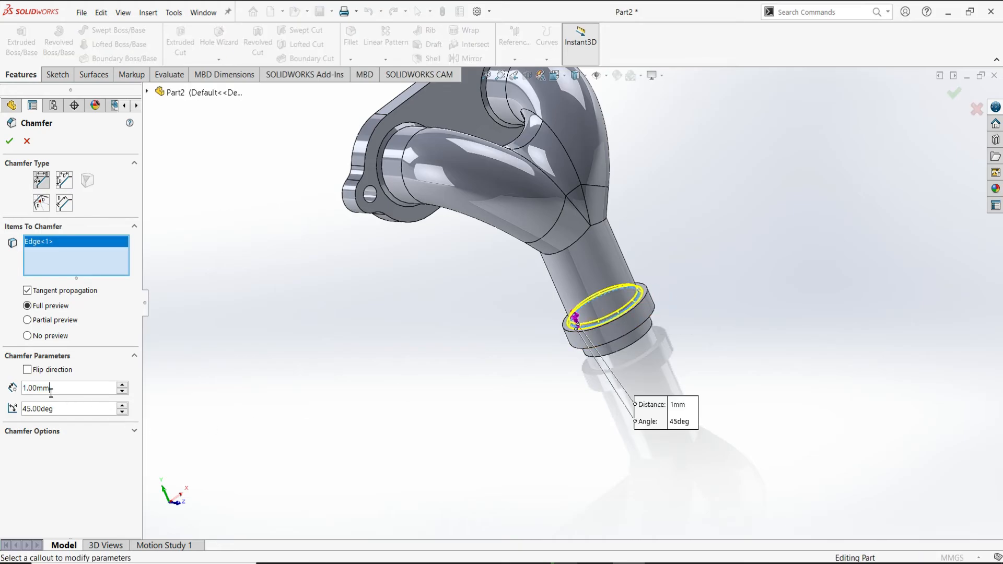
pyautogui.write('2')
pyautogui.press('Return')
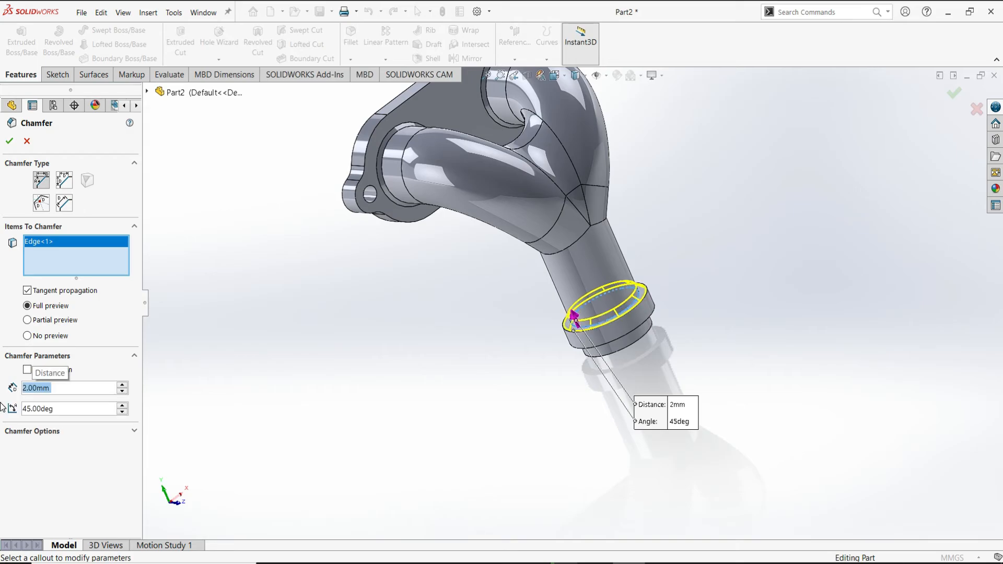
pyautogui.click(9, 141)
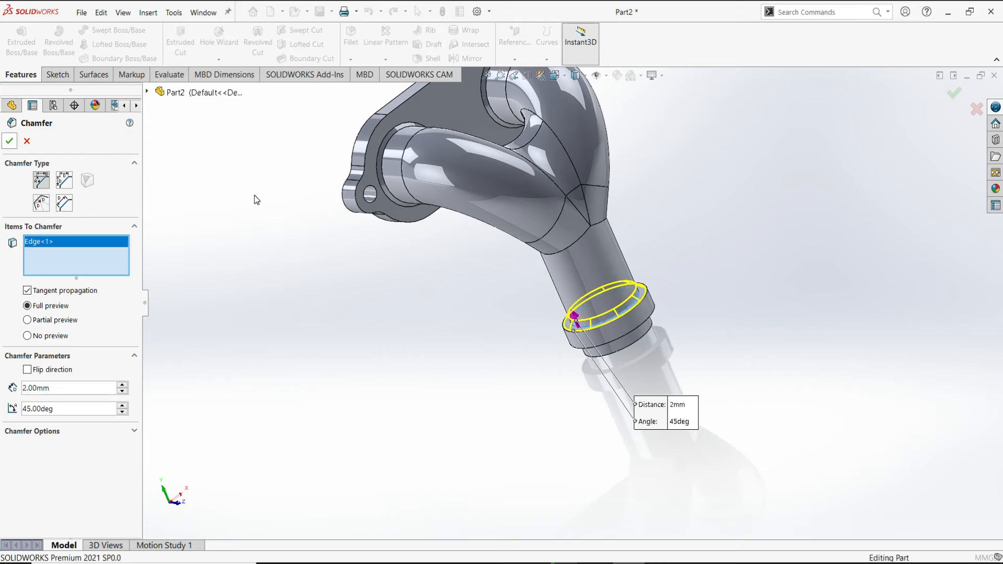
pyautogui.click(323, 407)
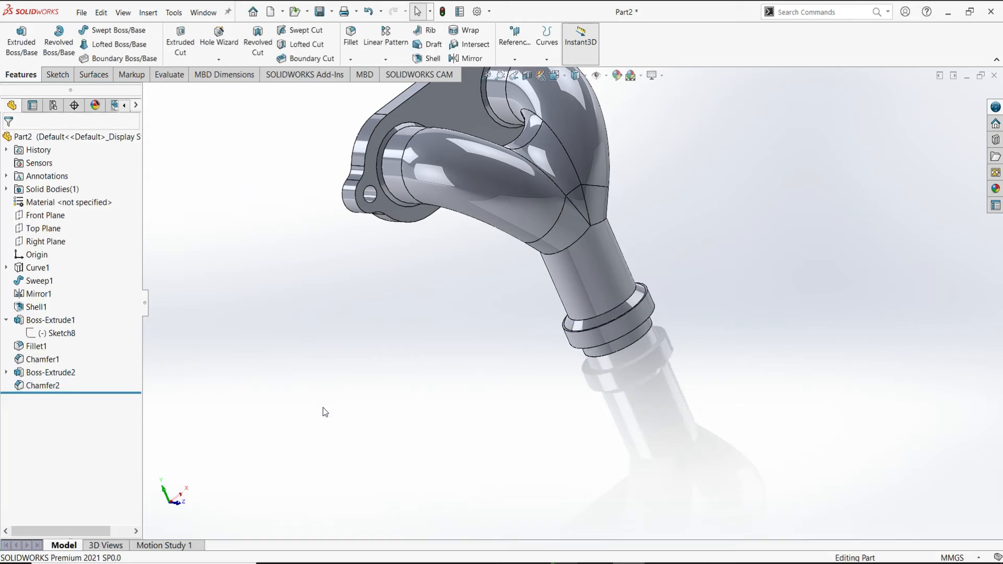
# Change the scene behind the model to a plain white background.
pyautogui.scroll(2, 585, 221)
pyautogui.moveTo(631, 139); pyautogui.dragTo(643, 191, button='middle')
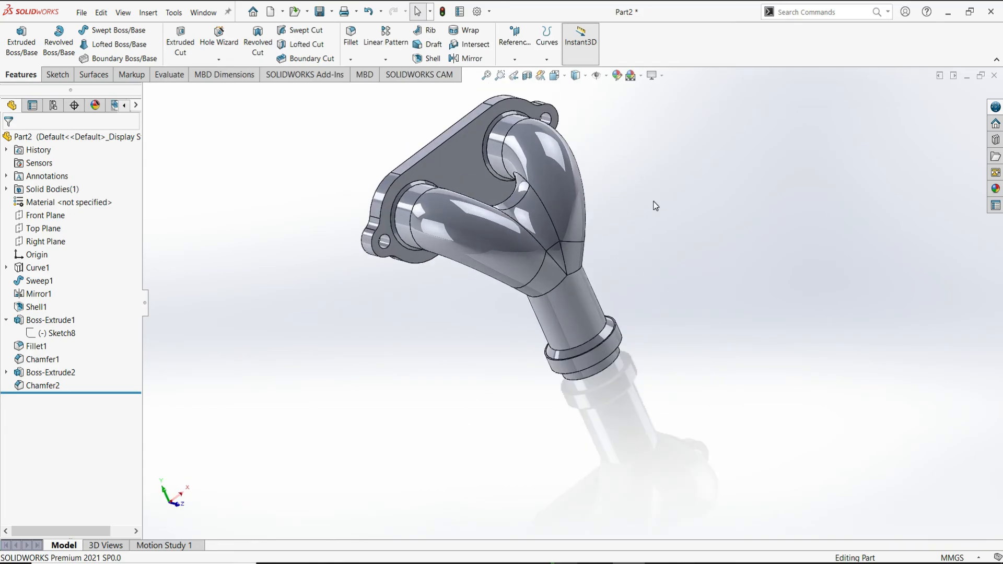
pyautogui.hotkey('ctrl', '7')
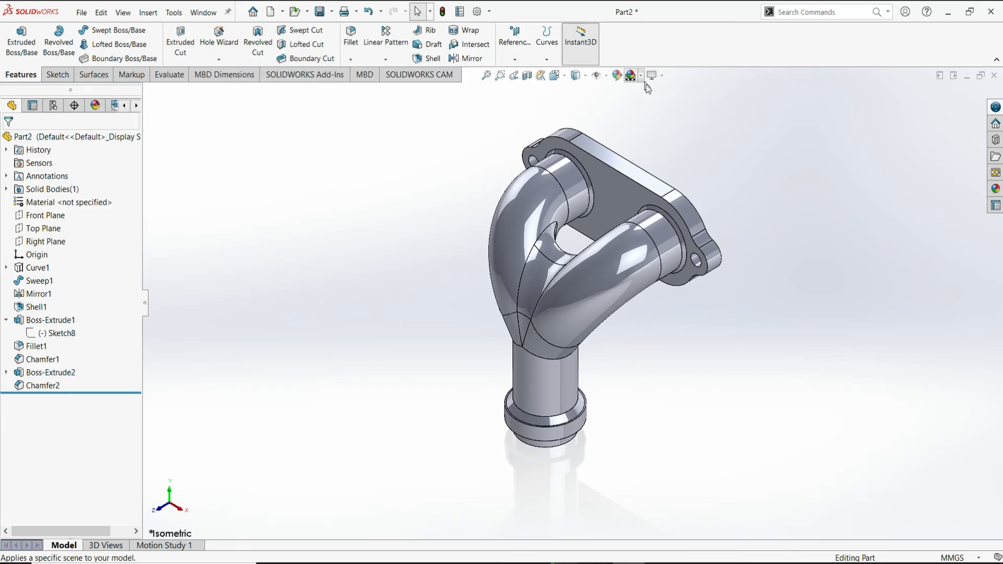
pyautogui.click(641, 76)
pyautogui.click(662, 104)
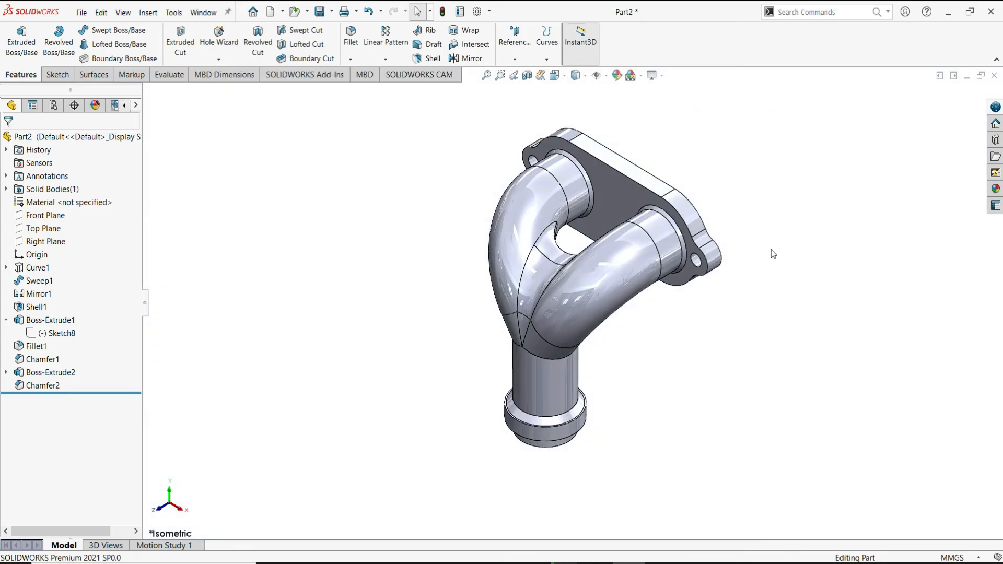
# Apply a yellow colour from the standard swatches to the whole part.
pyautogui.moveTo(749, 267); pyautogui.dragTo(708, 327, button='middle')
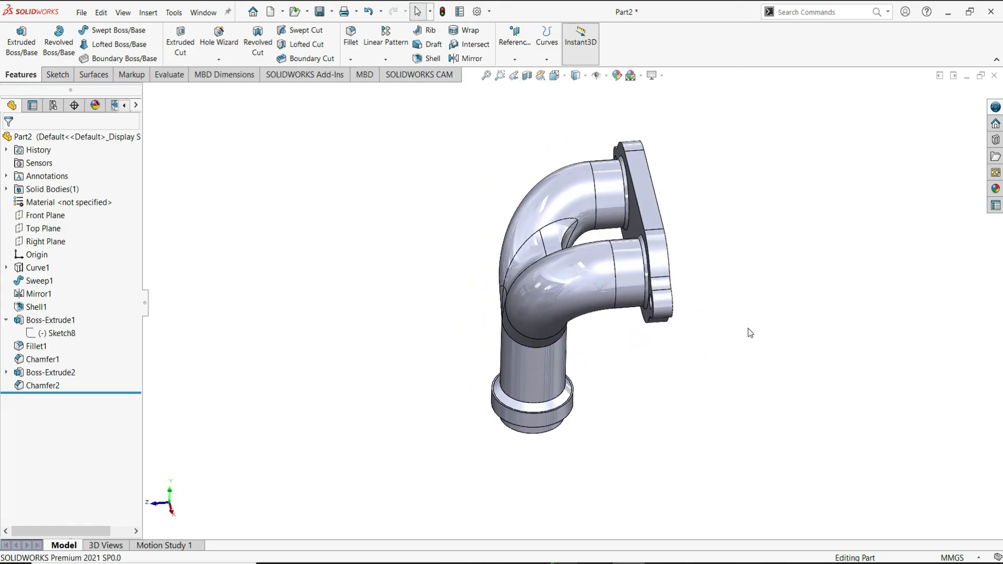
pyautogui.hotkey('ctrl', '7')
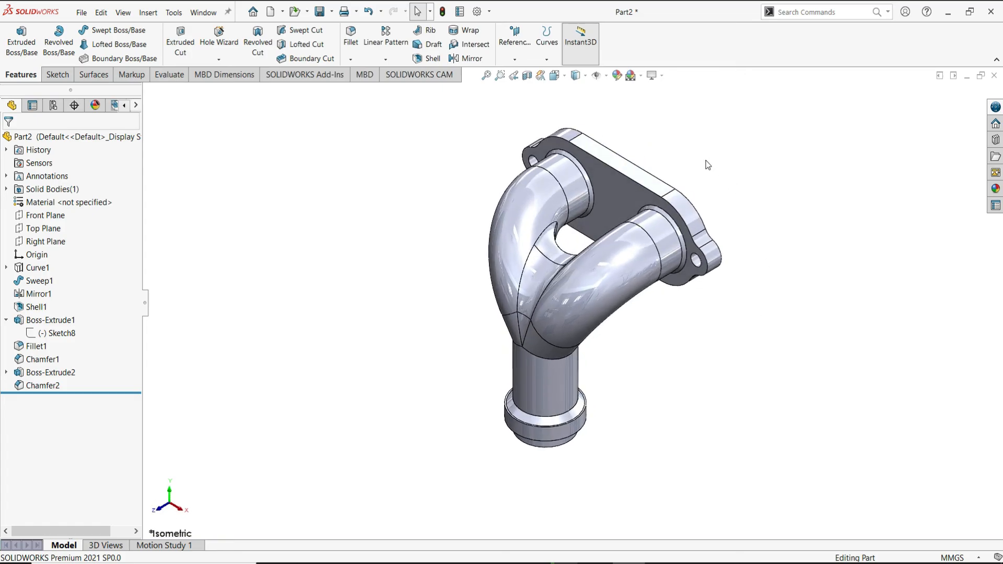
pyautogui.click(619, 76)
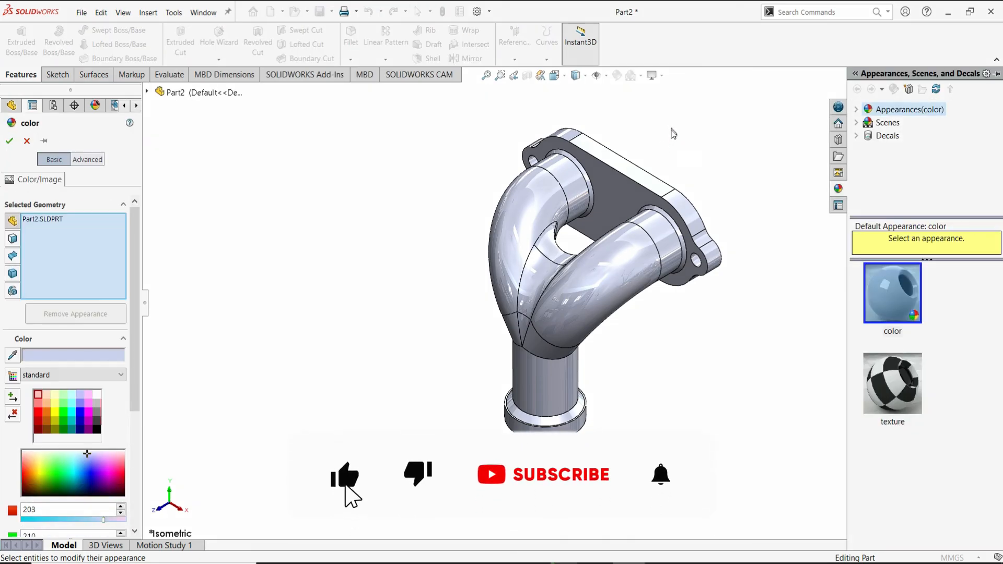
pyautogui.click(55, 413)
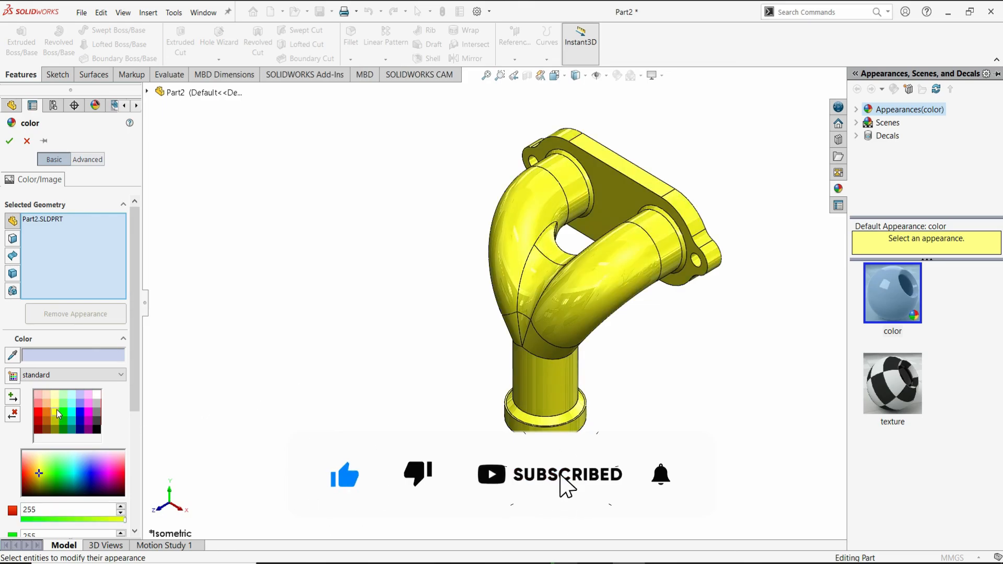